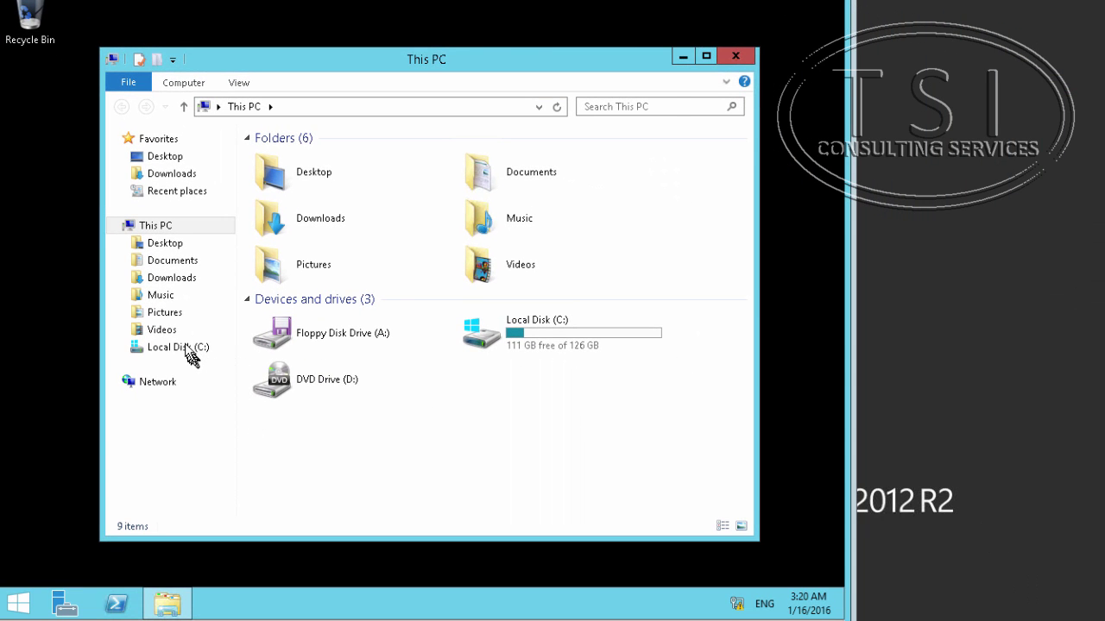
Create a new folder named PChatShare in the root of Local Disk (C:).
{"action": "left_click", "coordinate": [189, 352]}
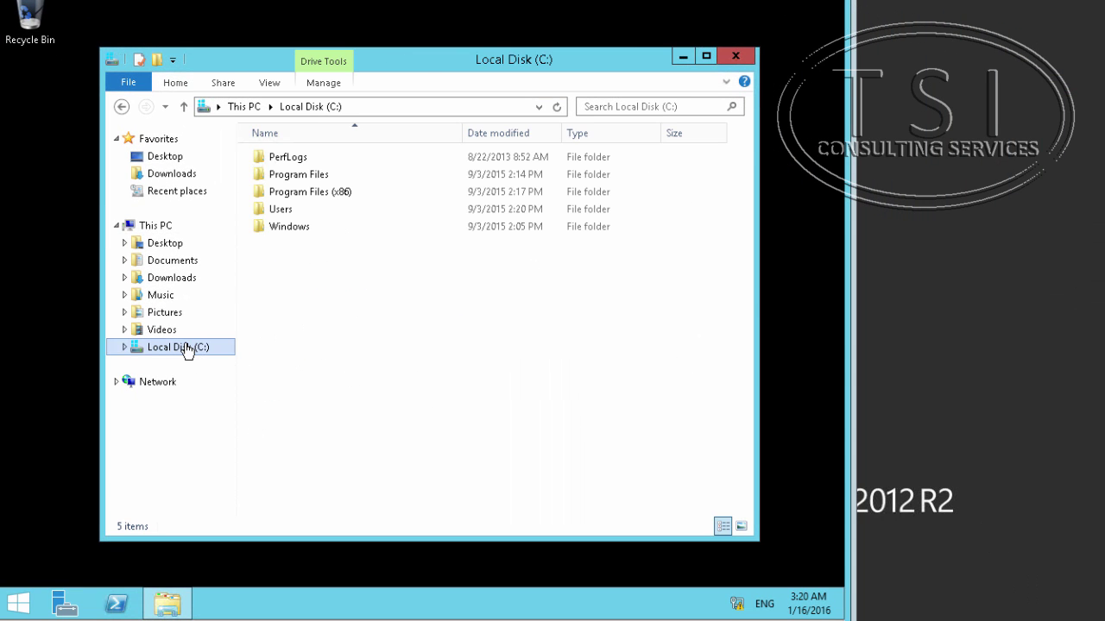
{"action": "right_click", "coordinate": [186, 344]}
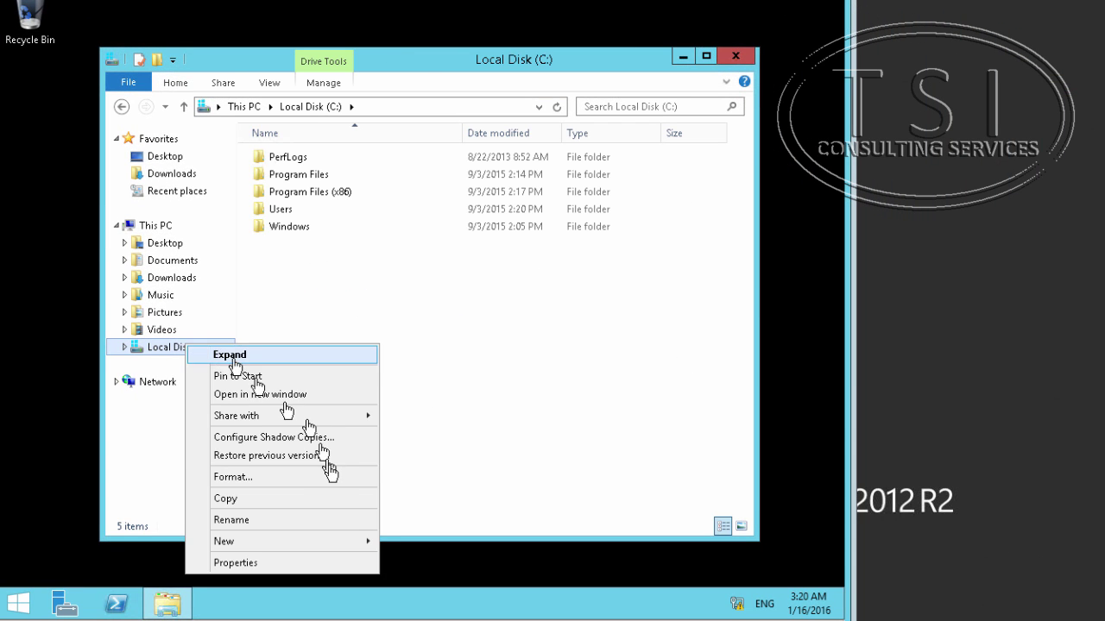
{"action": "left_click", "coordinate": [498, 311]}
{"action": "right_click", "coordinate": [413, 292]}
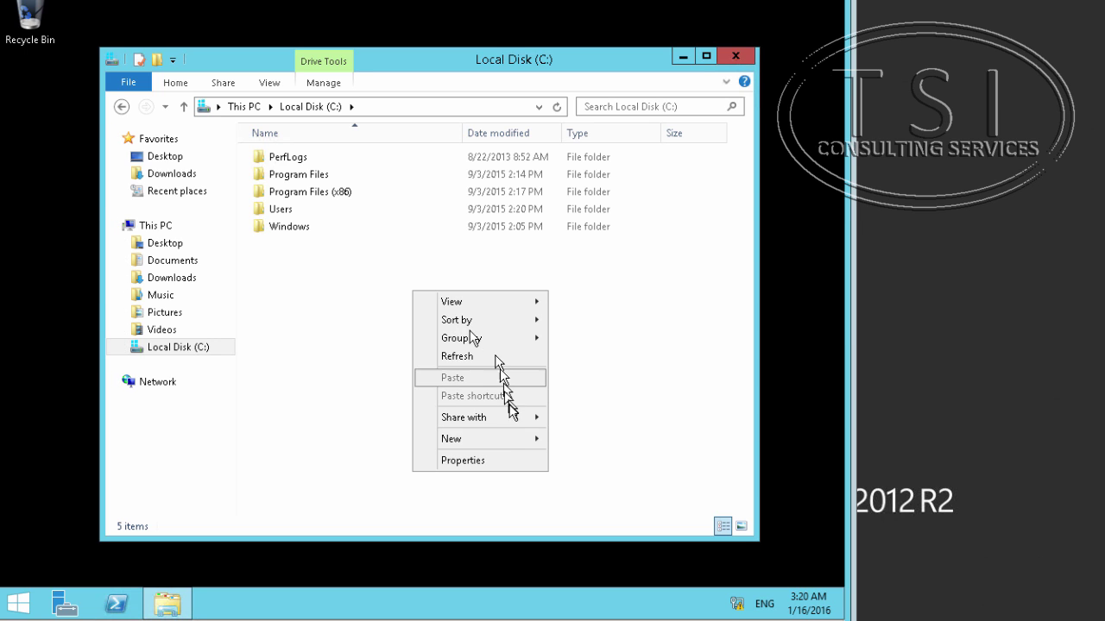
{"action": "mouse_move", "coordinate": [508, 443]}
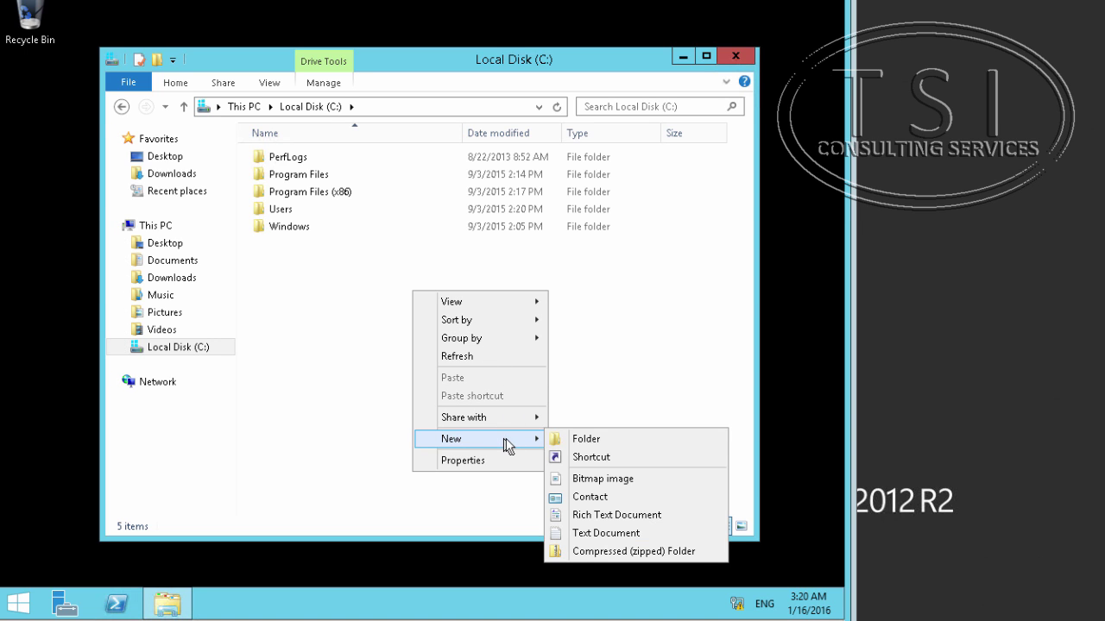
{"action": "left_click", "coordinate": [586, 439]}
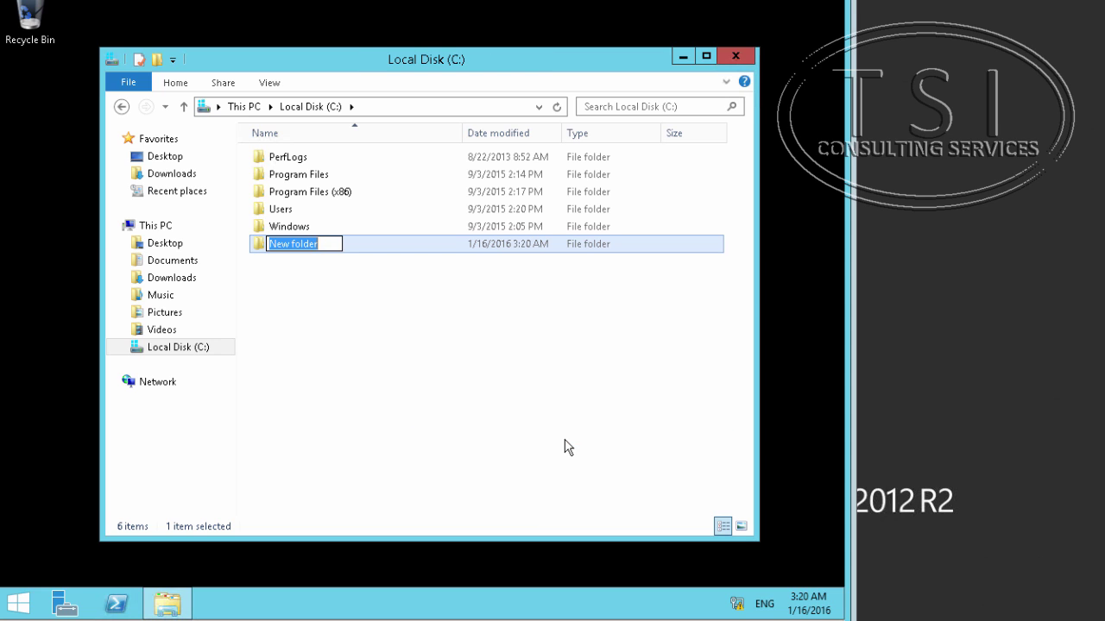
{"action": "type", "text": "PChatSha"}
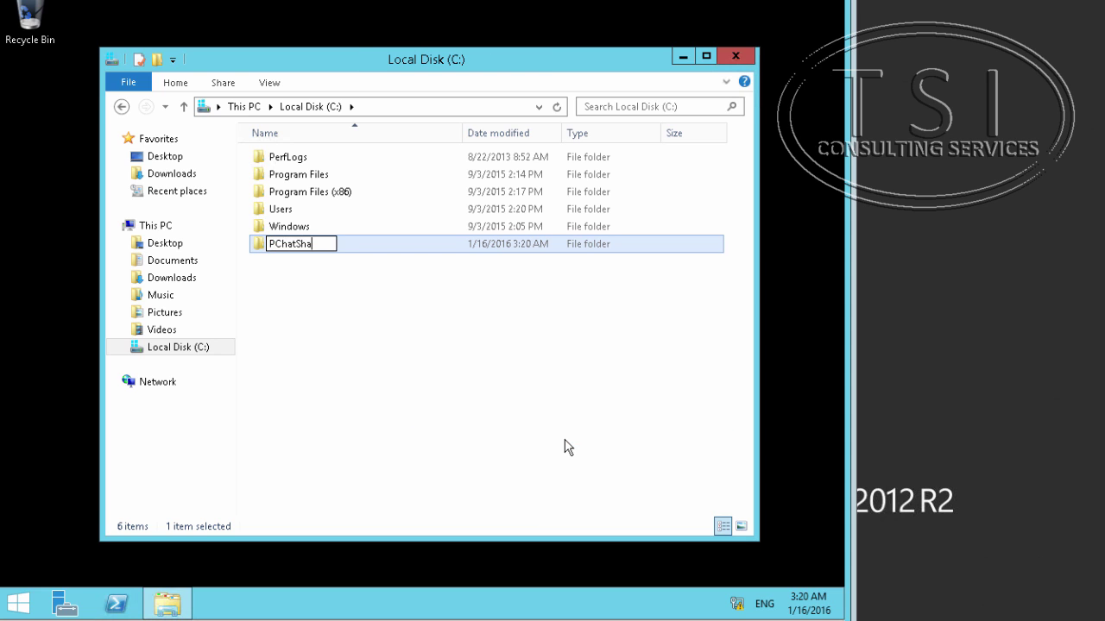
{"action": "type", "text": "re"}
{"action": "key", "text": "Return"}
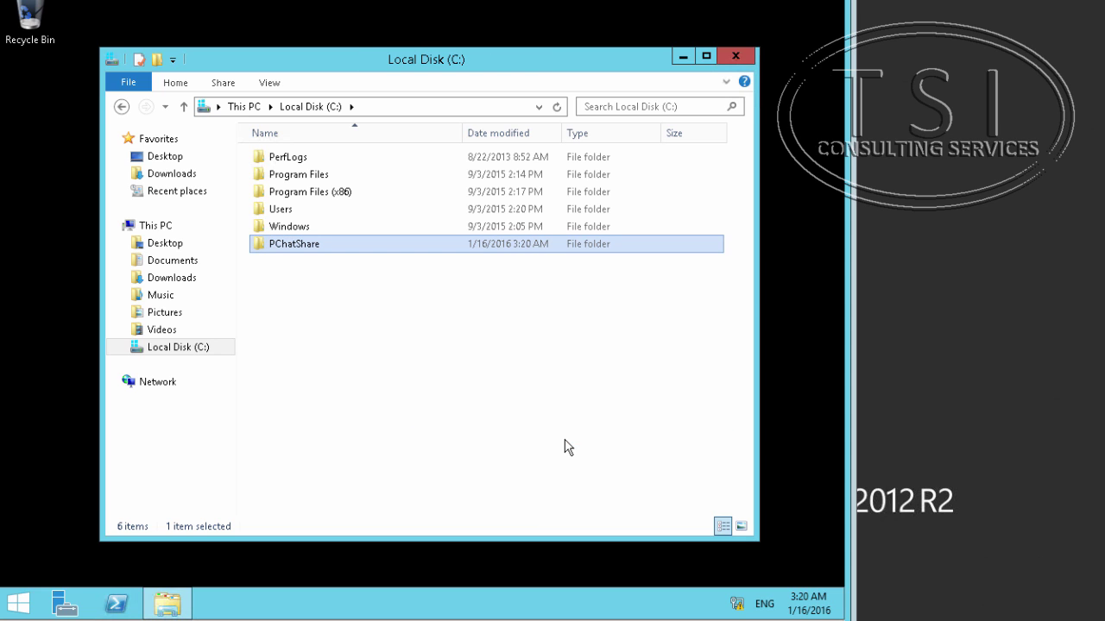
Share the PChatShare folder with specific people, keeping the default sharing permissions.
{"action": "right_click", "coordinate": [407, 248]}
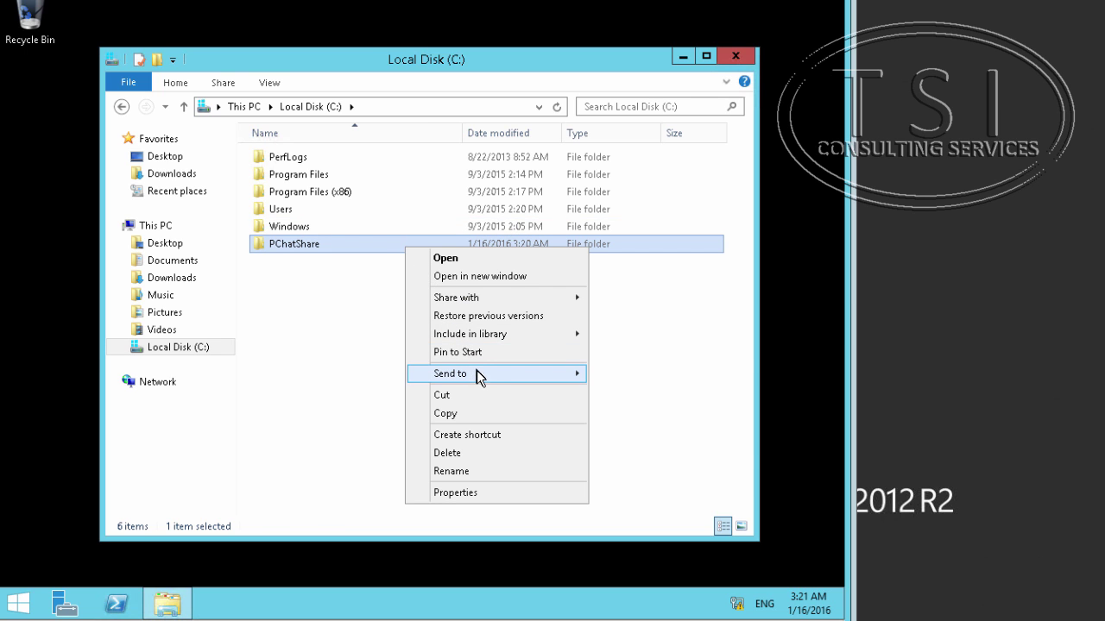
{"action": "mouse_move", "coordinate": [511, 298]}
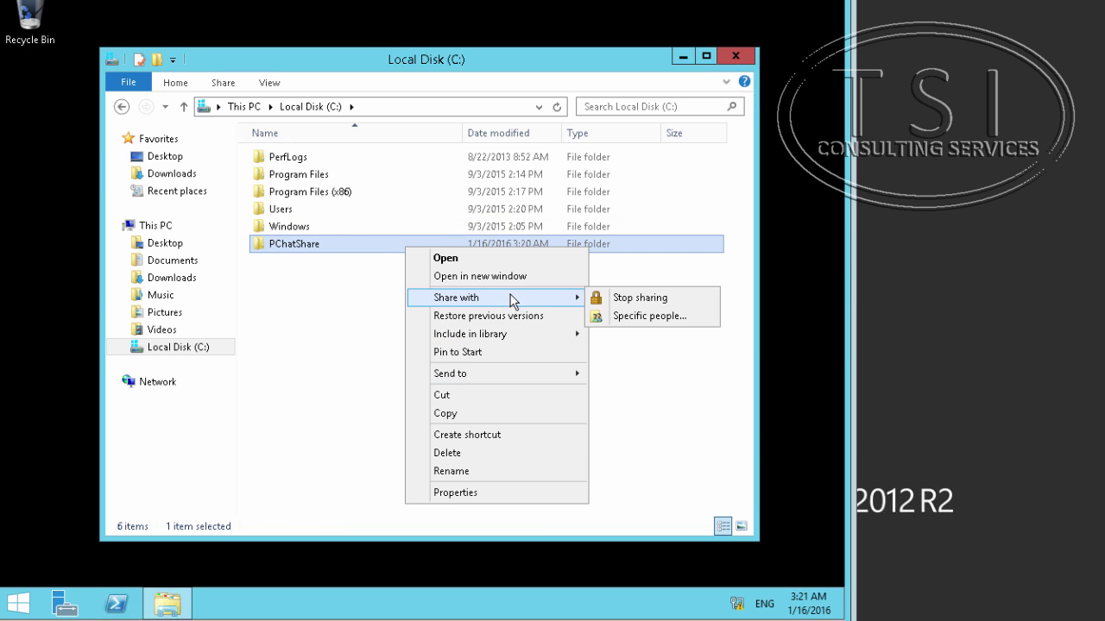
{"action": "left_click", "coordinate": [635, 316]}
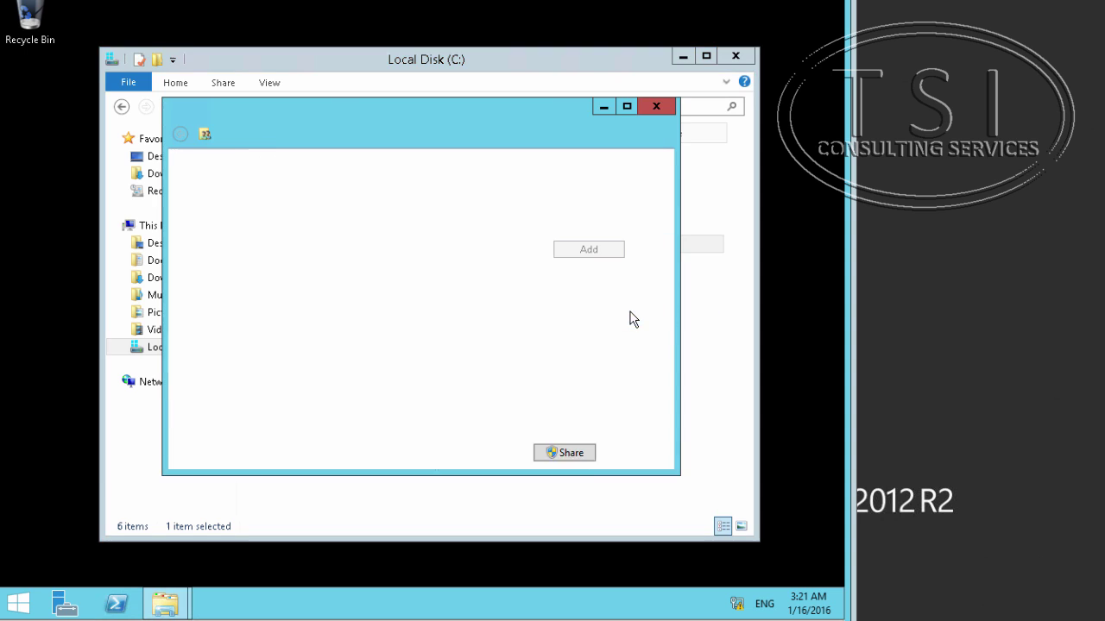
{"action": "left_click", "coordinate": [561, 455]}
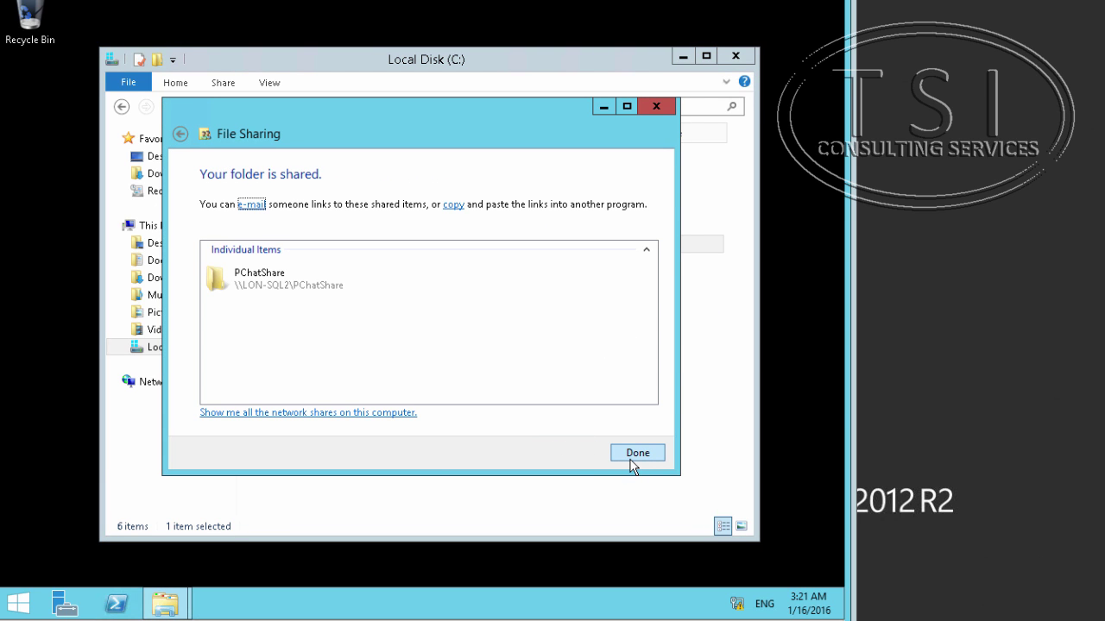
{"action": "left_click", "coordinate": [633, 455]}
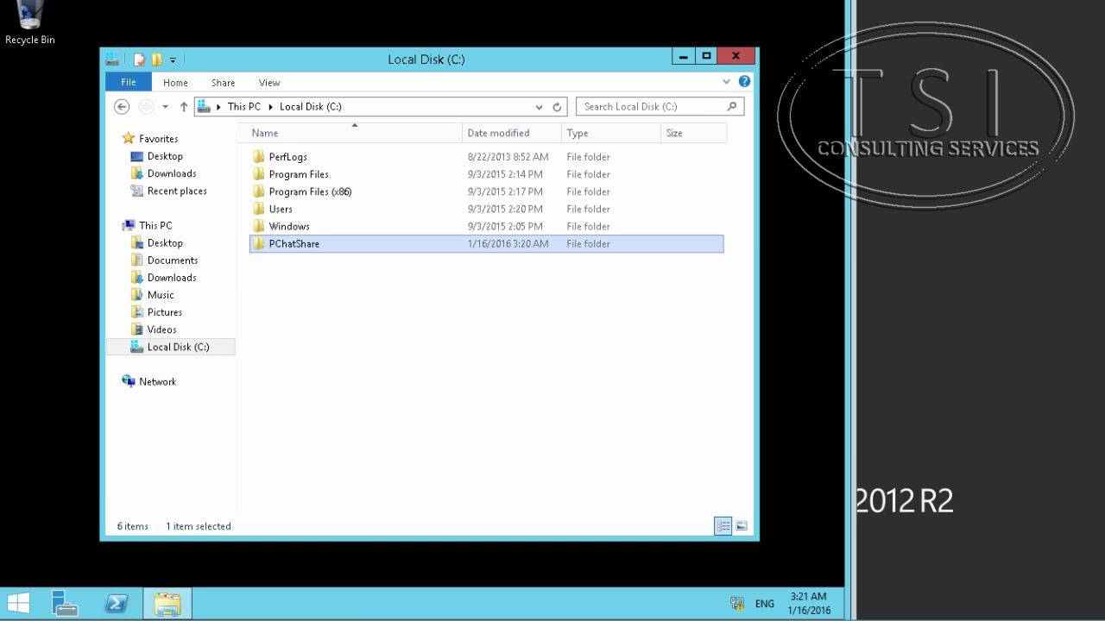
Switch to the LON-DC1 virtual machine and open Active Directory Users and Computers from Server Manager.
{"action": "mouse_move", "coordinate": [166, 604]}
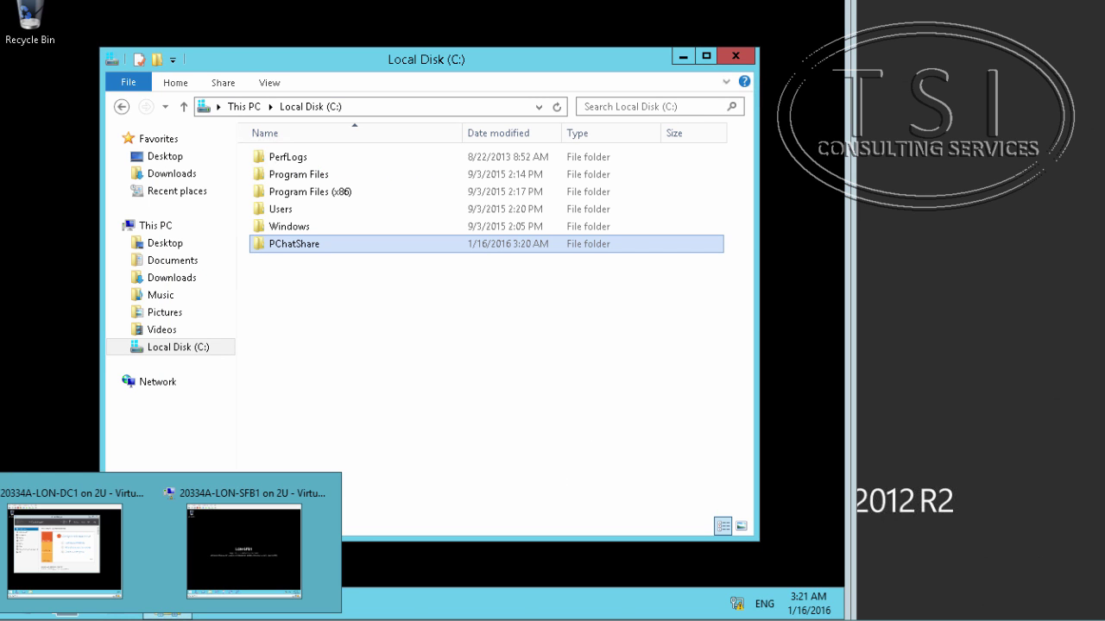
{"action": "left_click", "coordinate": [119, 563]}
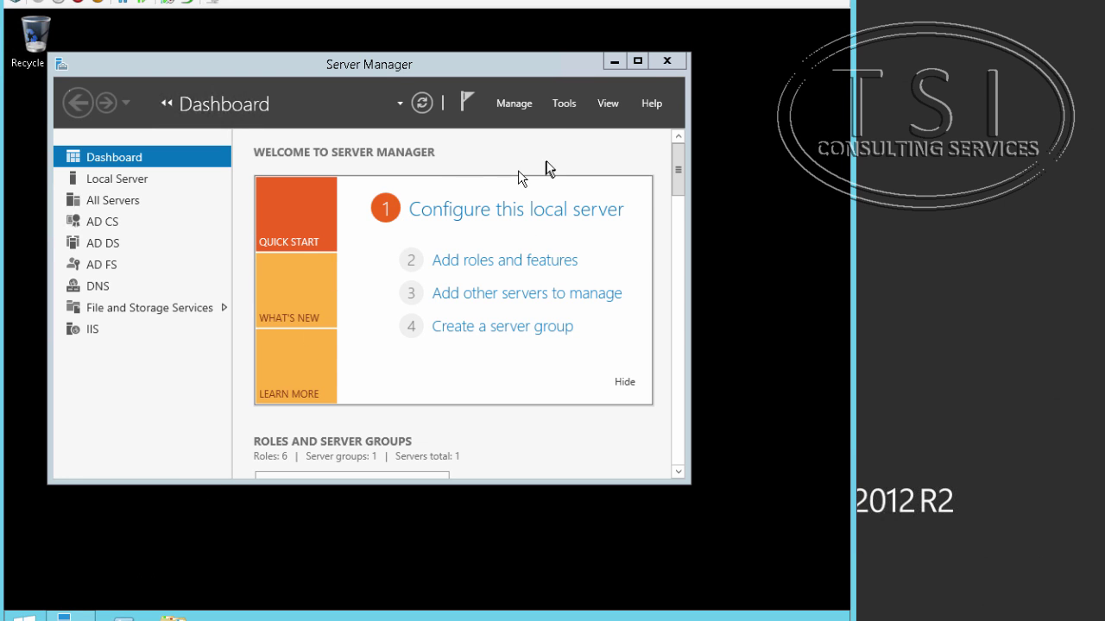
{"action": "left_click", "coordinate": [553, 107]}
{"action": "left_click", "coordinate": [553, 107]}
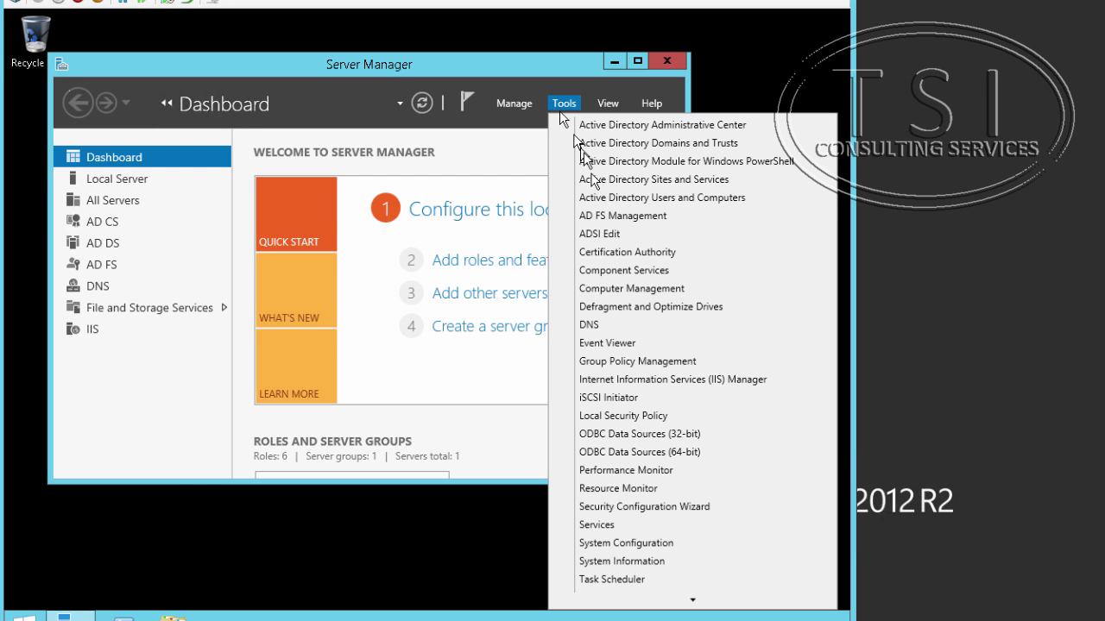
{"action": "left_click", "coordinate": [597, 197]}
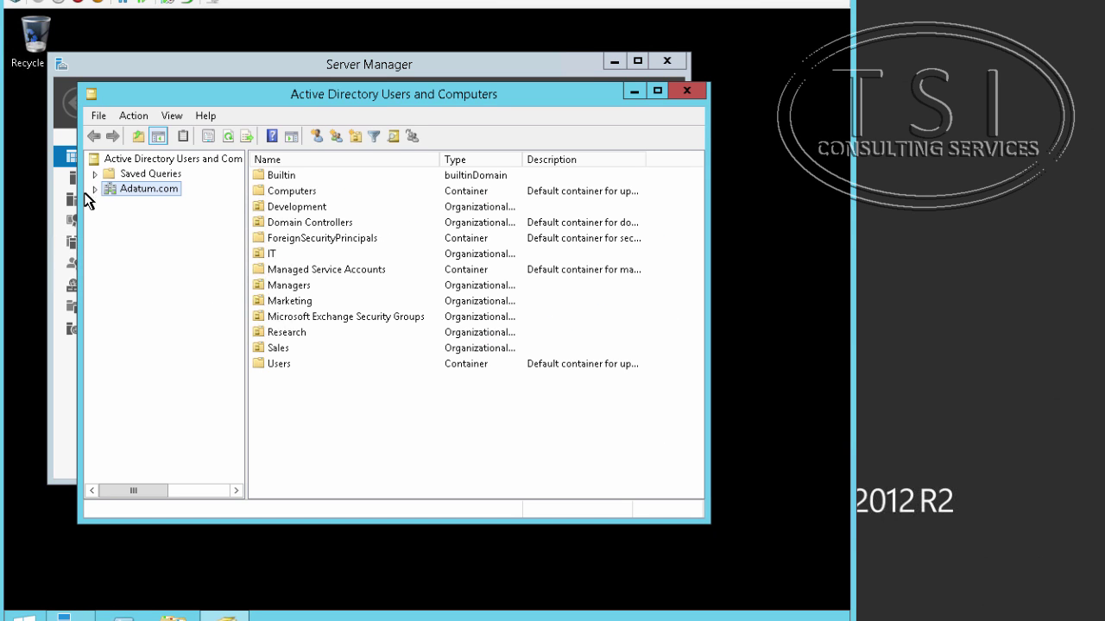
Open the member list of the RTCUniversalServerAdmins group in the Users container of Adatum.com.
{"action": "left_click", "coordinate": [95, 189]}
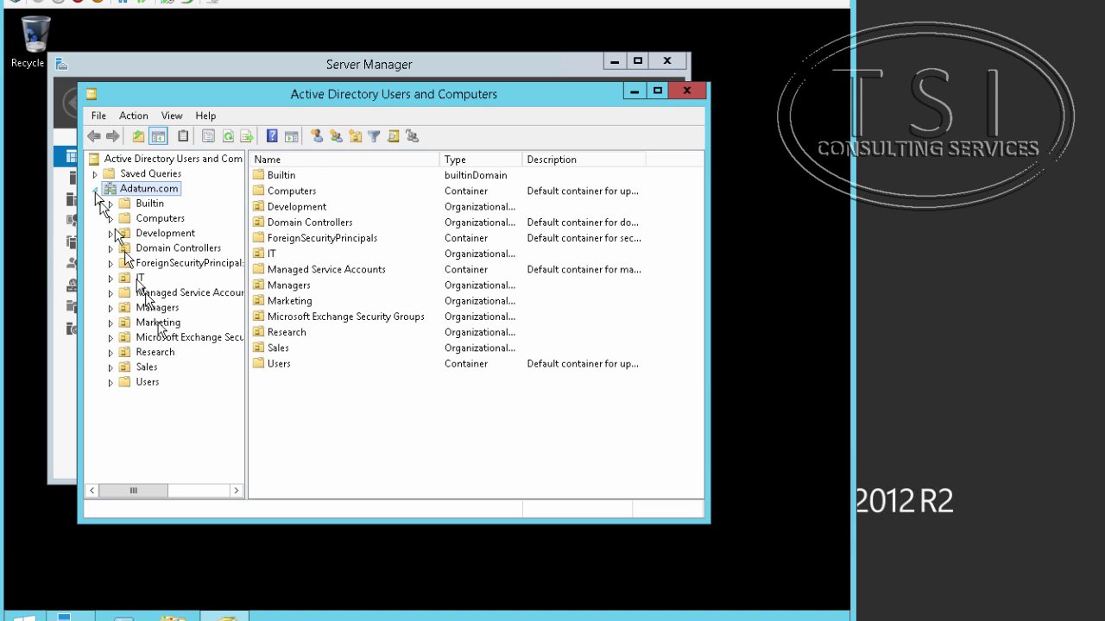
{"action": "left_click", "coordinate": [149, 382]}
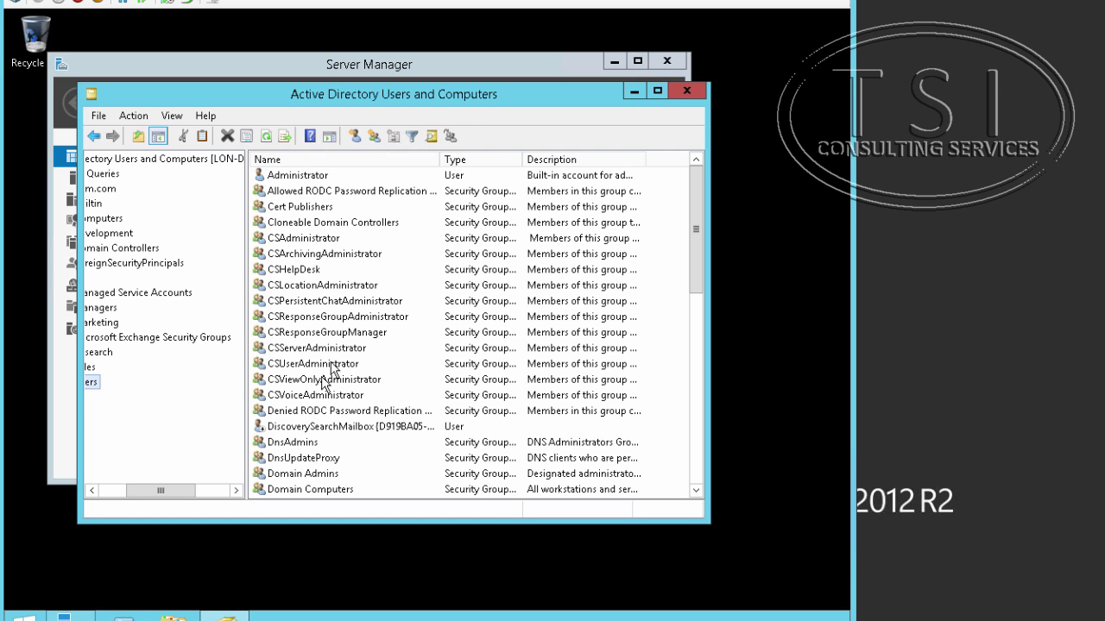
{"action": "left_click", "coordinate": [323, 381]}
{"action": "scroll", "coordinate": [324, 384], "scroll_direction": "down", "scroll_amount": 5}
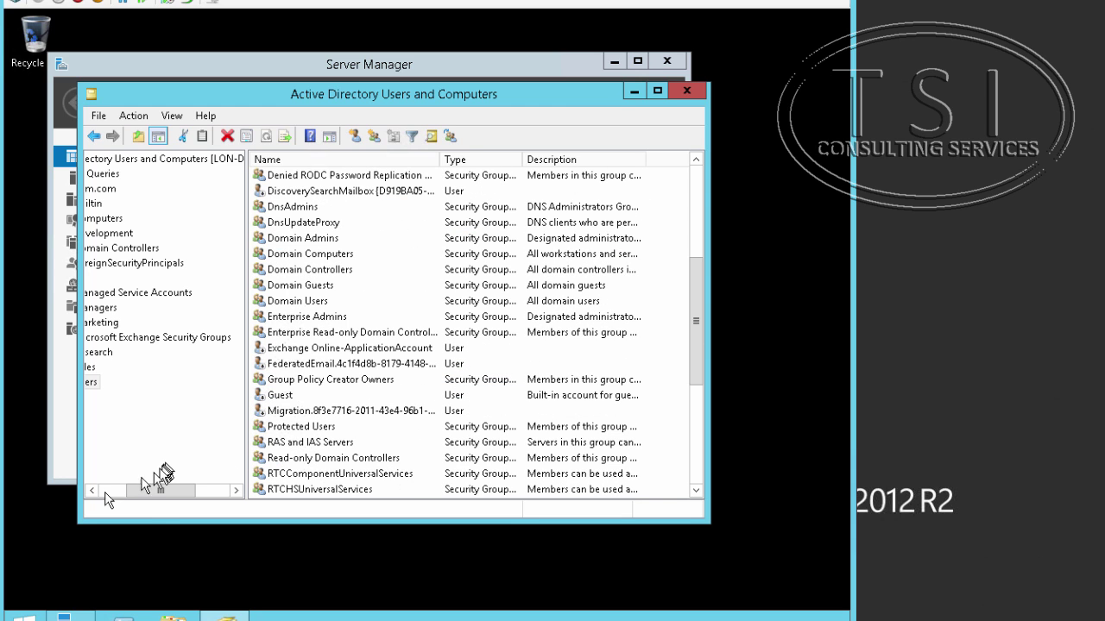
{"action": "left_click_drag", "start_coordinate": [152, 491], "coordinate": [74, 490]}
{"action": "scroll", "coordinate": [293, 451], "scroll_direction": "down", "scroll_amount": 3}
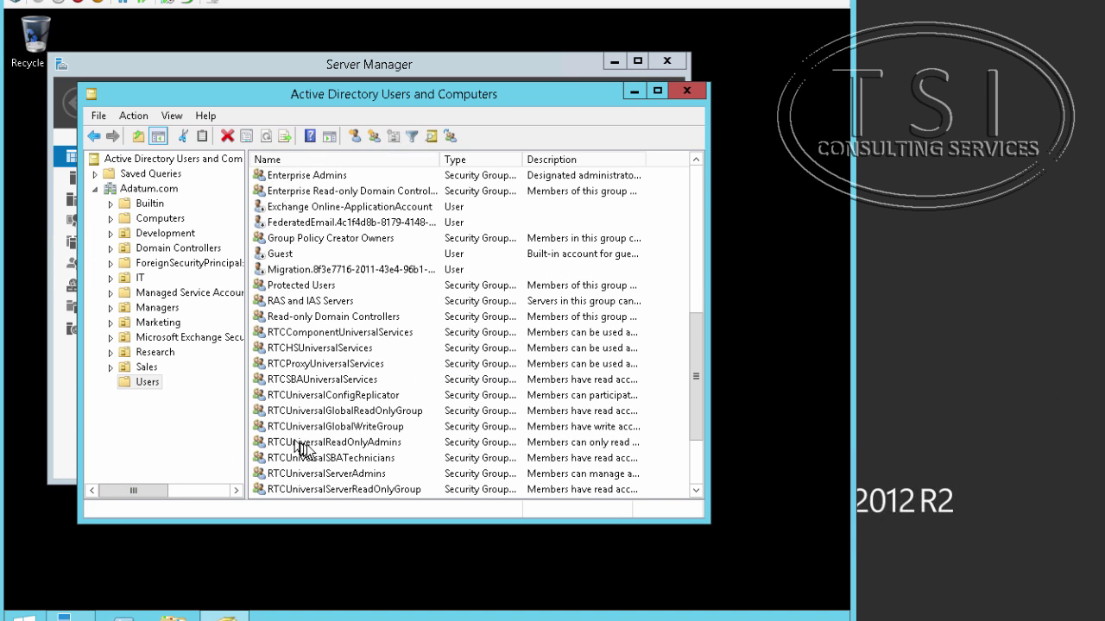
{"action": "scroll", "coordinate": [343, 453], "scroll_direction": "down", "scroll_amount": 1}
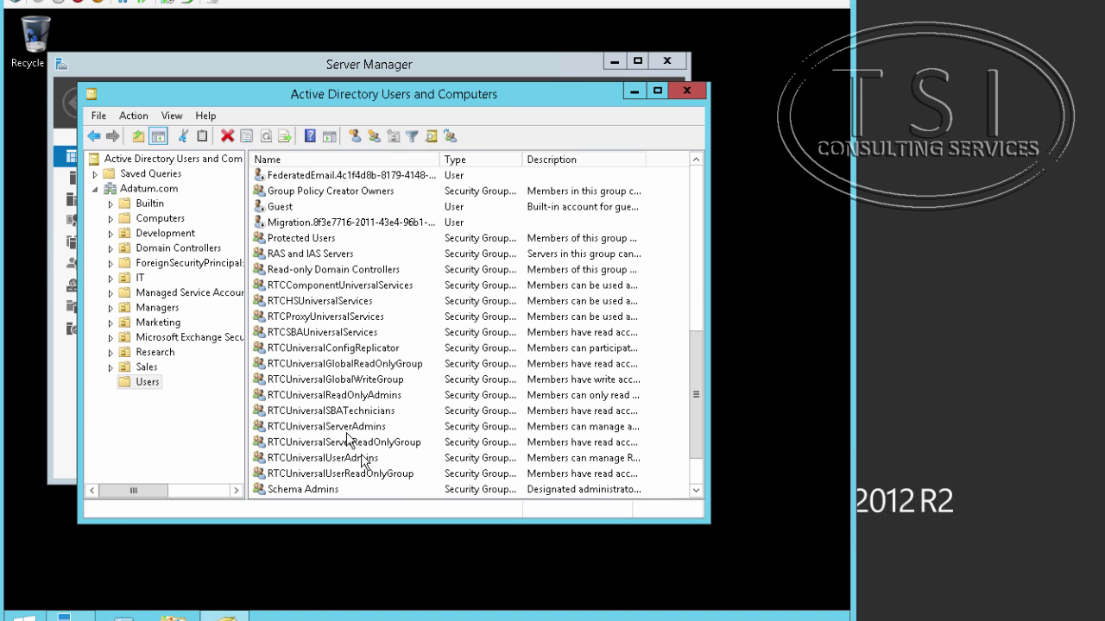
{"action": "double_click", "coordinate": [360, 427]}
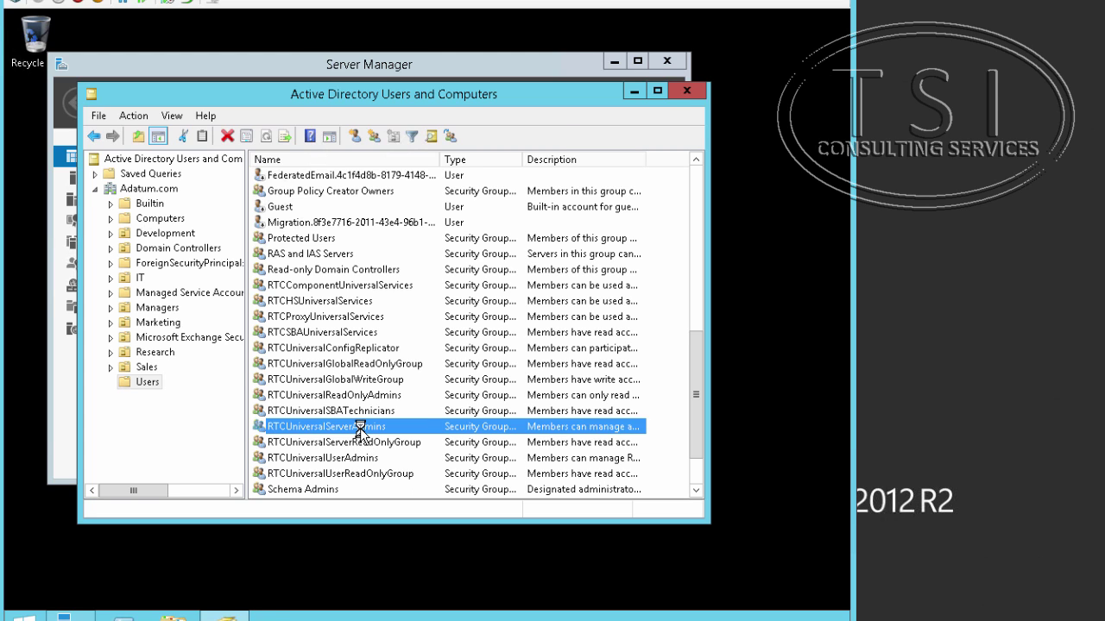
{"action": "left_click", "coordinate": [299, 153]}
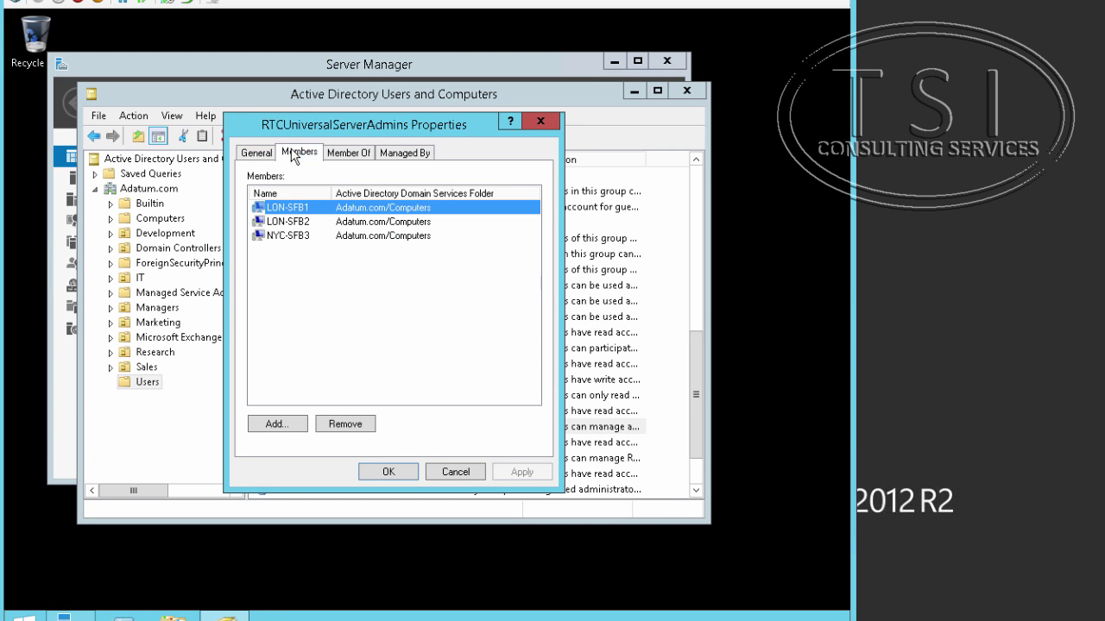
Add the Administrator account as a member of the RTCUniversalServerAdmins group and save the group's properties.
{"action": "left_click", "coordinate": [273, 424]}
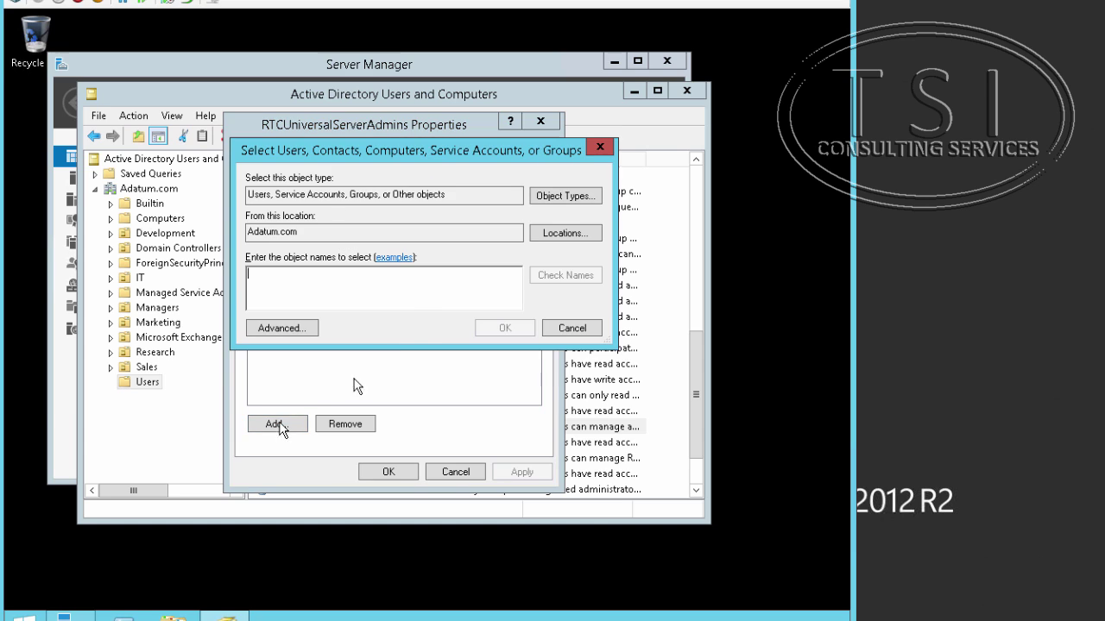
{"action": "type", "text": "admini"}
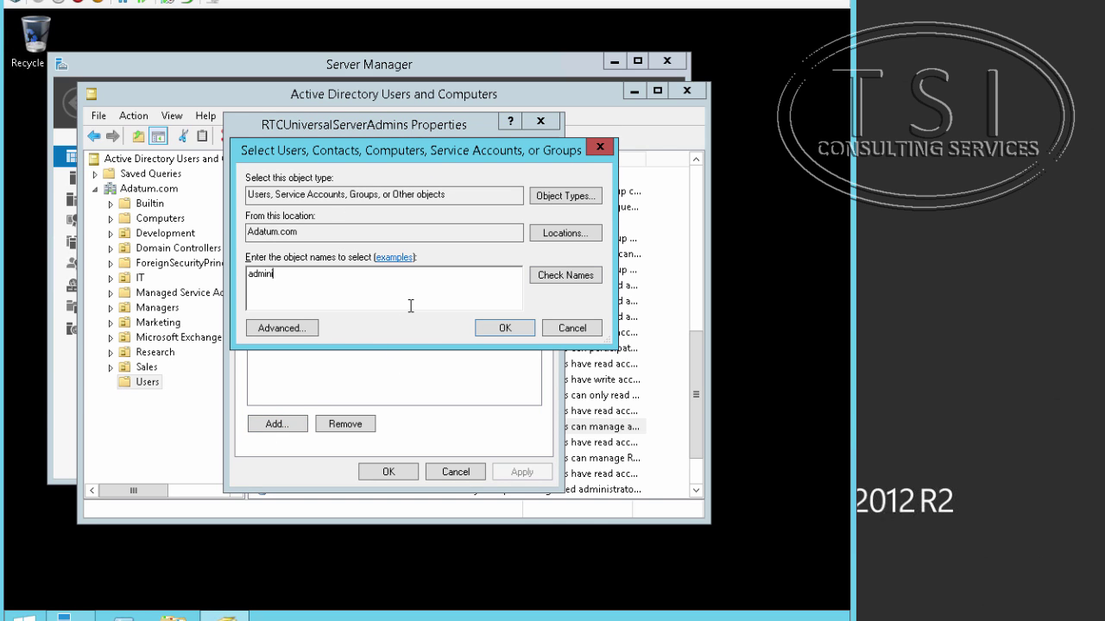
{"action": "type", "text": "strator"}
{"action": "left_click", "coordinate": [504, 329]}
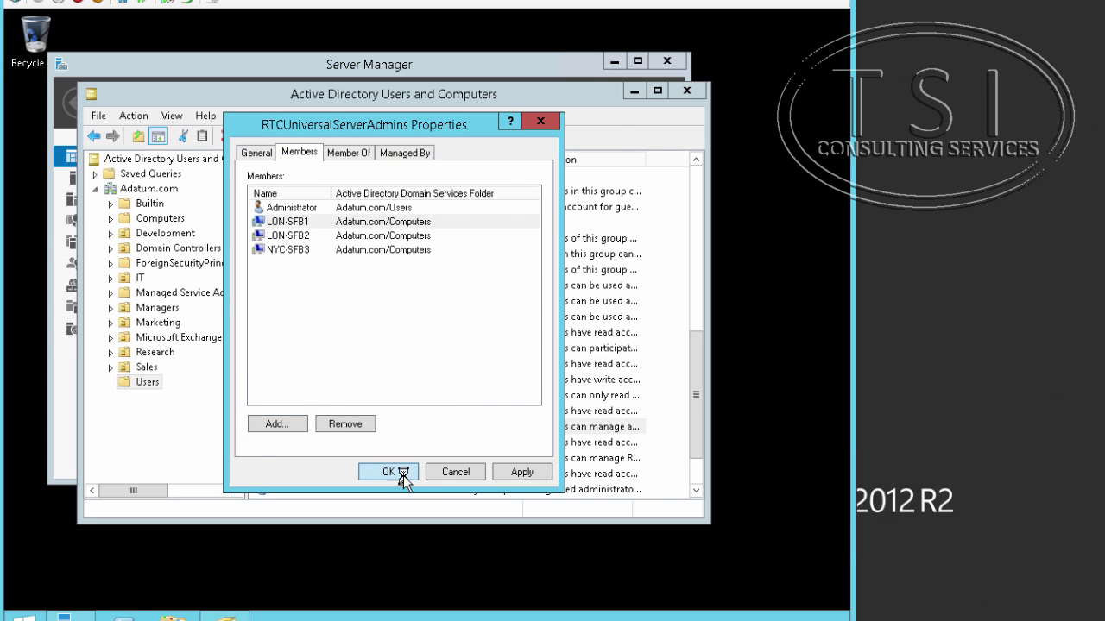
{"action": "left_click", "coordinate": [388, 472]}
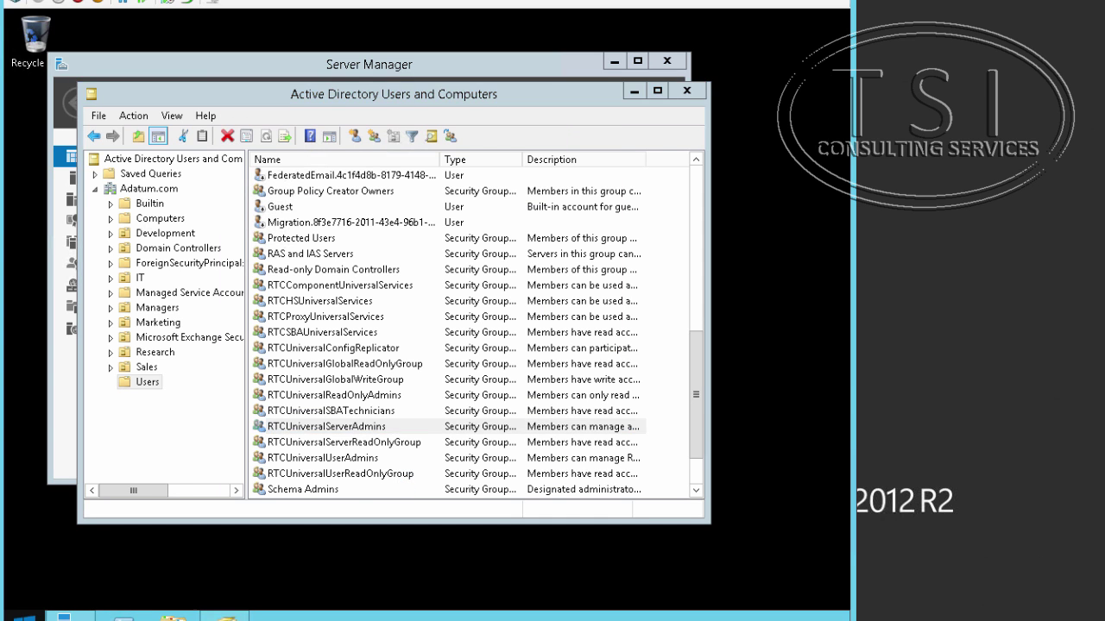
Sign out of the LON-DC1 server.
{"action": "right_click", "coordinate": [7, 614]}
{"action": "mouse_move", "coordinate": [216, 591]}
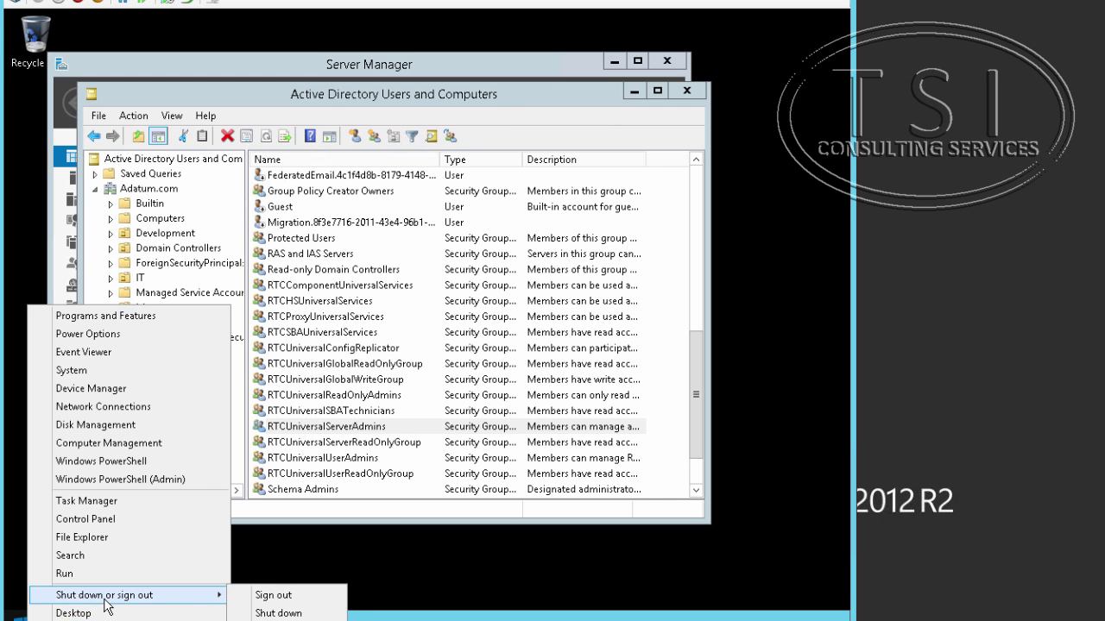
{"action": "left_click", "coordinate": [287, 607]}
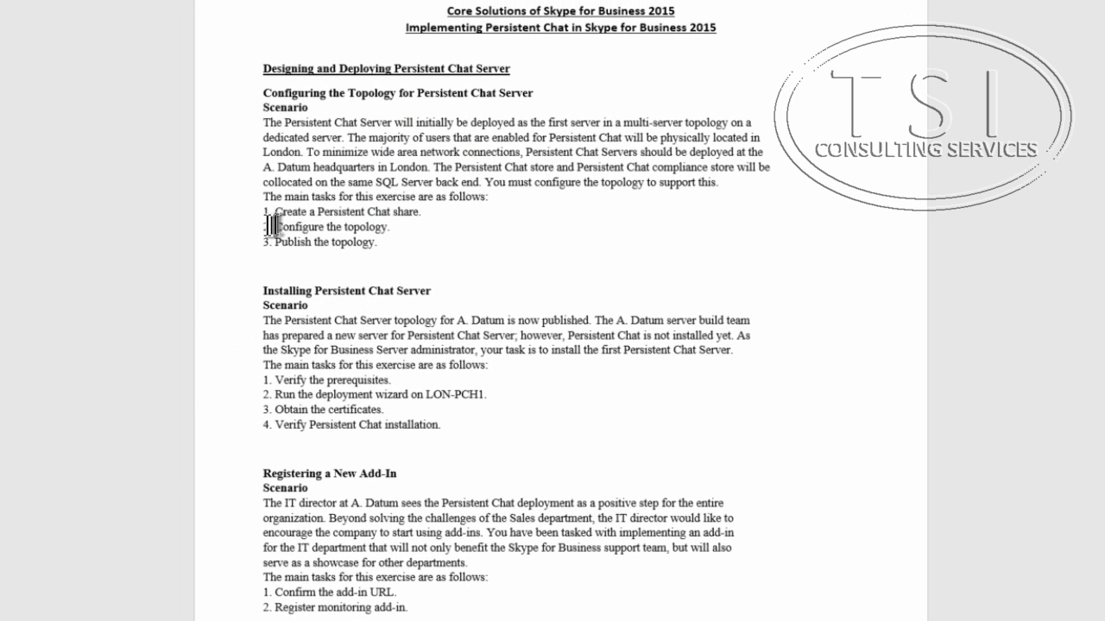
Start Skype for Business Server Topology Builder on LON-SFB1 and download the topology from the existing deployment.
{"action": "left_click_drag", "start_coordinate": [271, 226], "coordinate": [393, 227]}
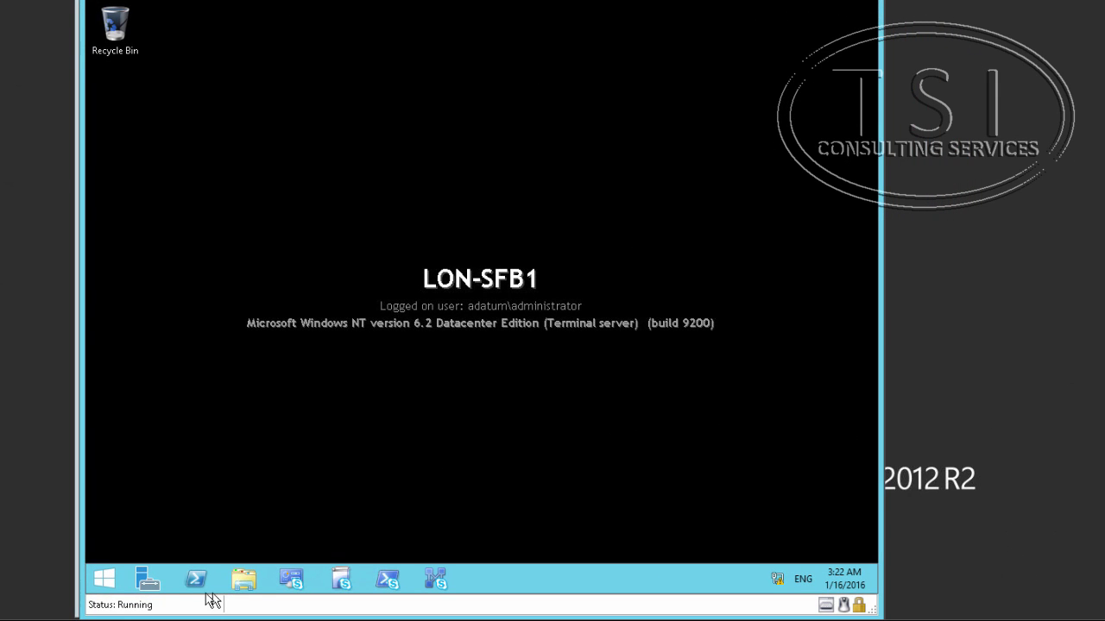
{"action": "left_click", "coordinate": [432, 575]}
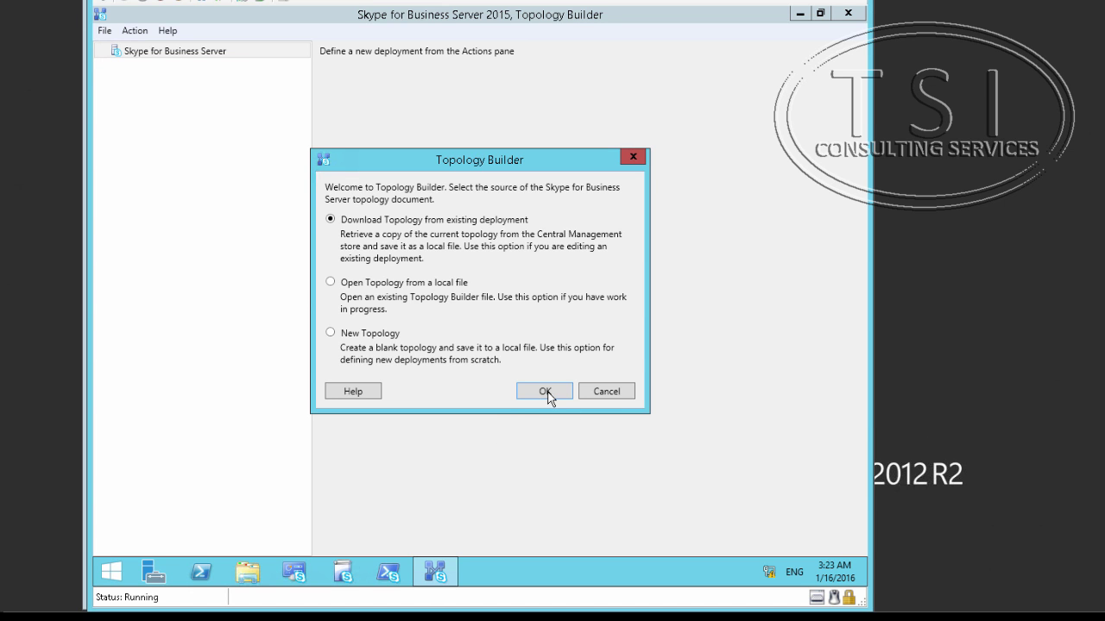
{"action": "left_click", "coordinate": [546, 394]}
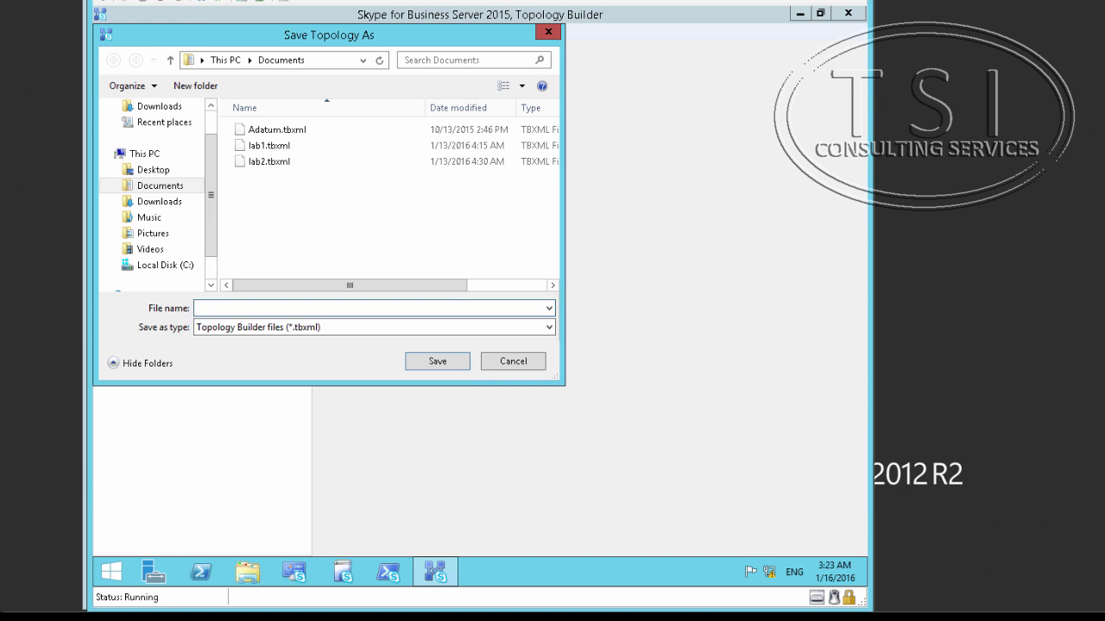
Save the downloaded topology in Documents as a Topology Builder file named Persistent Chat.
{"action": "type", "text": "Persistent Chat"}
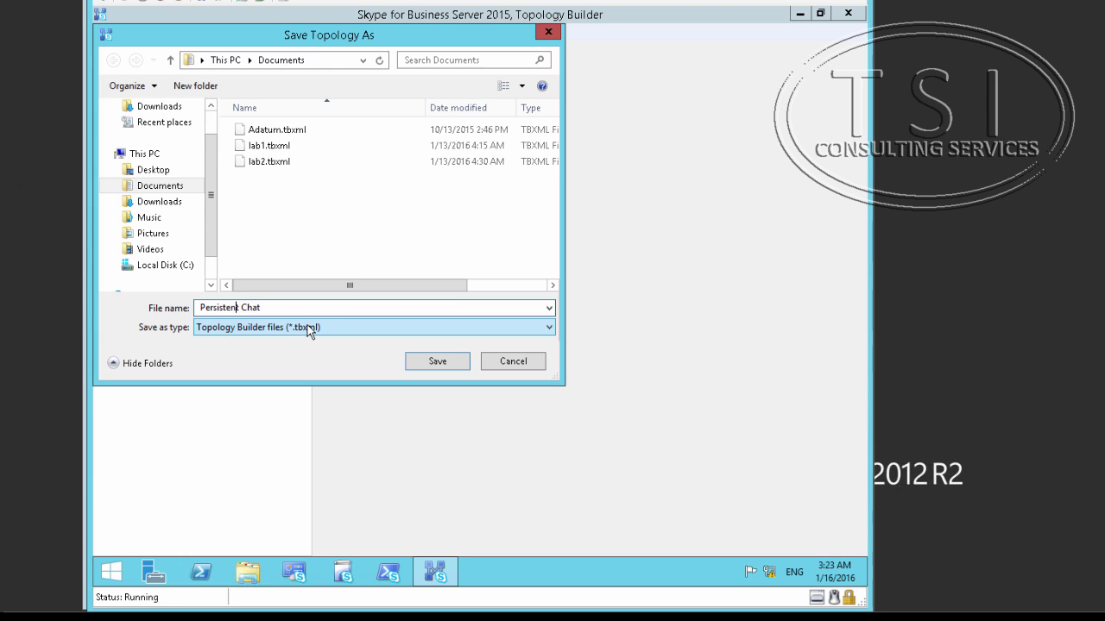
{"action": "key", "text": "Left"}
{"action": "key", "text": "Left"}
{"action": "key", "text": "Left"}
{"action": "key", "text": "BackSpace"}
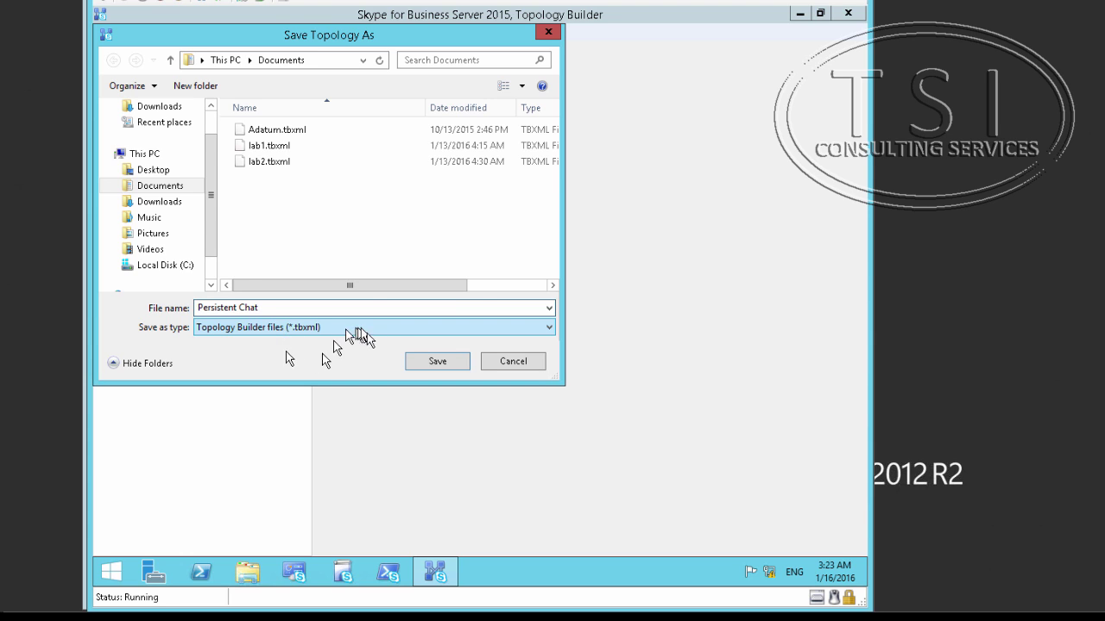
{"action": "left_click", "coordinate": [442, 362]}
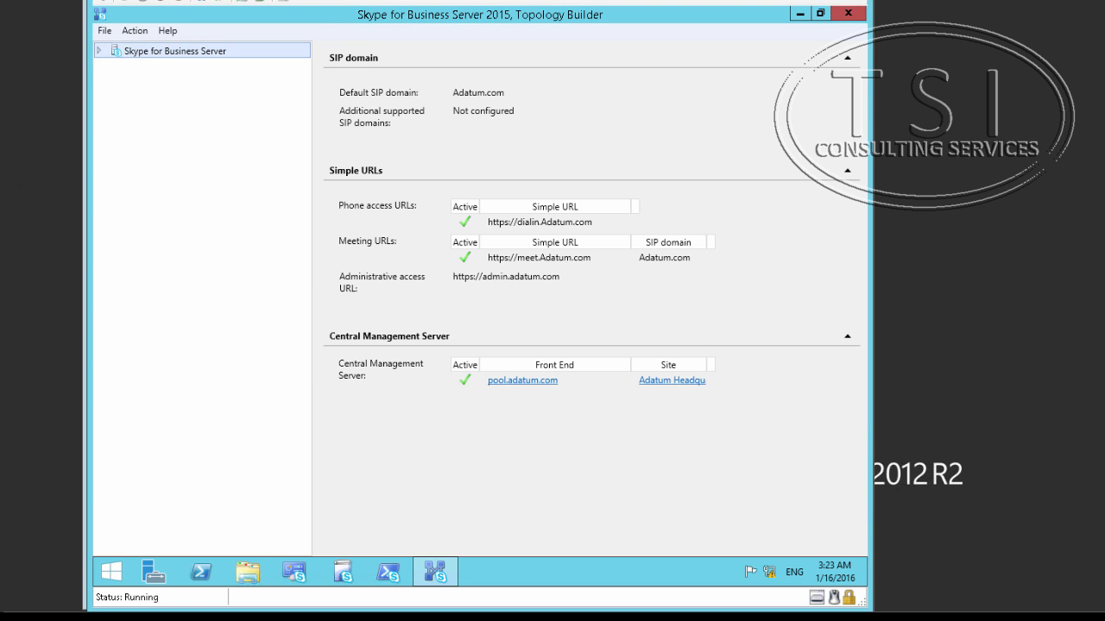
Start a new multiple-server Persistent Chat pool under Adatum Headquarters, Skype for Business Server 2015, with the FQDN pchatpool.adatum.com.
{"action": "left_click", "coordinate": [99, 51]}
{"action": "left_click", "coordinate": [113, 67]}
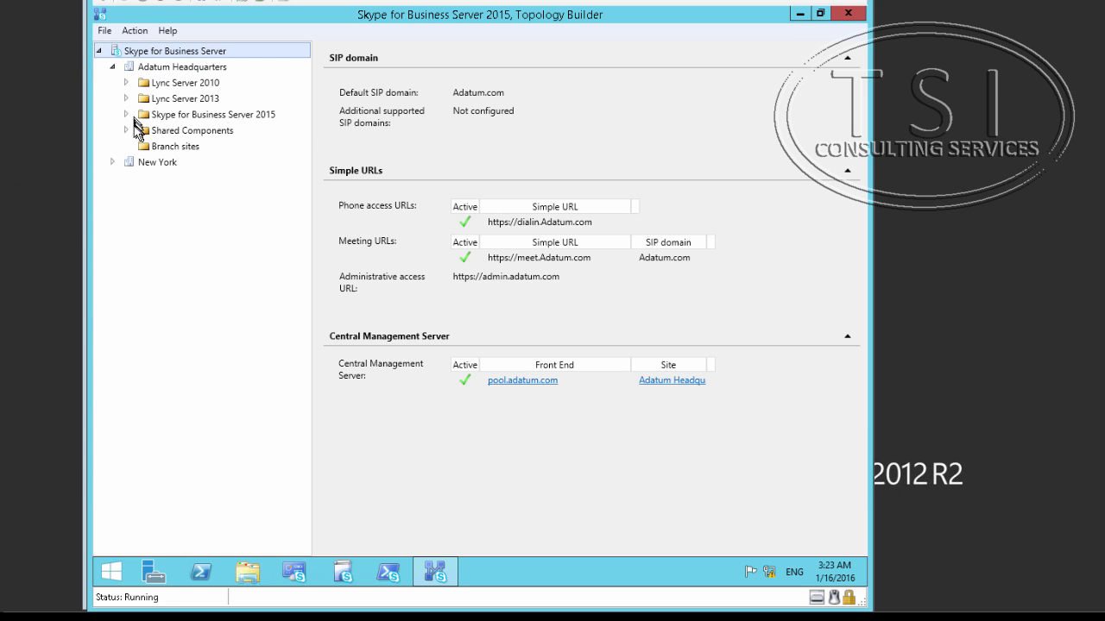
{"action": "left_click", "coordinate": [130, 120]}
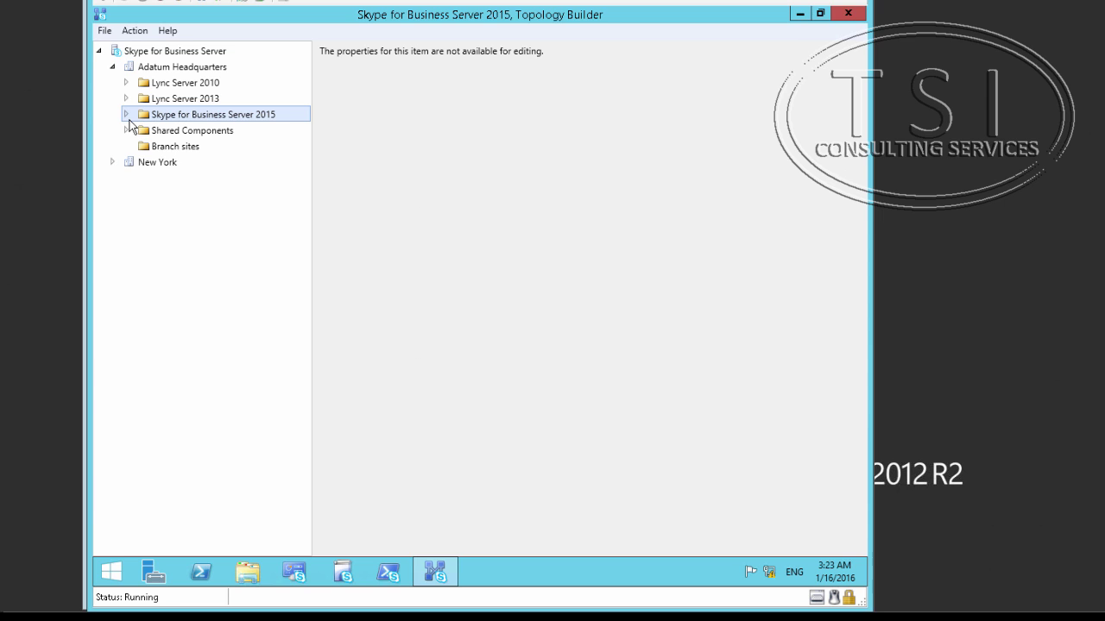
{"action": "left_click", "coordinate": [126, 115]}
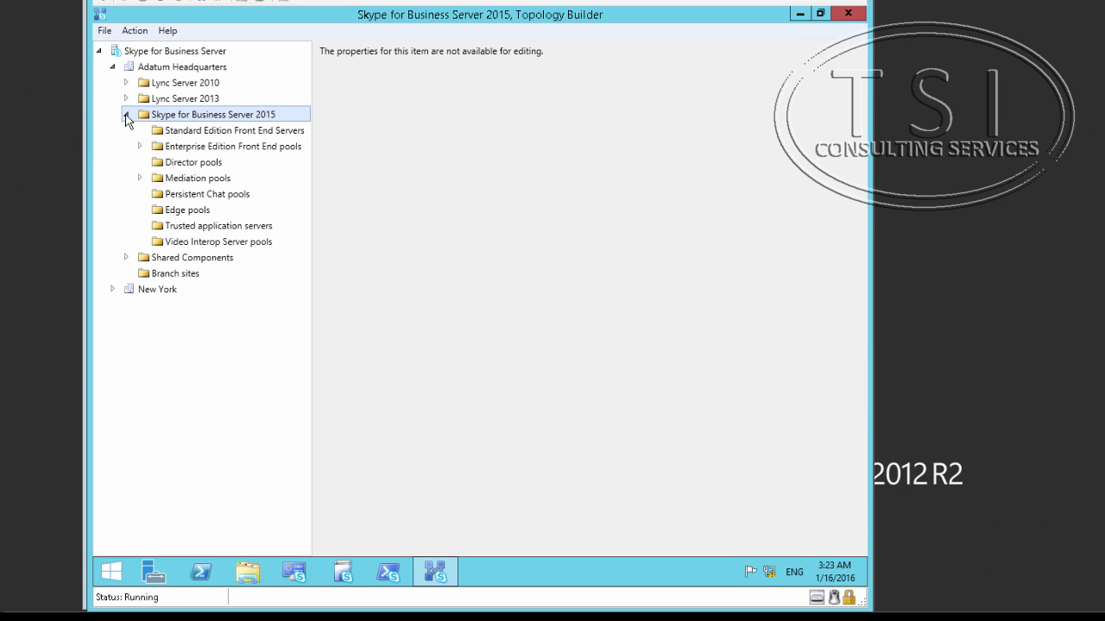
{"action": "left_click", "coordinate": [165, 197]}
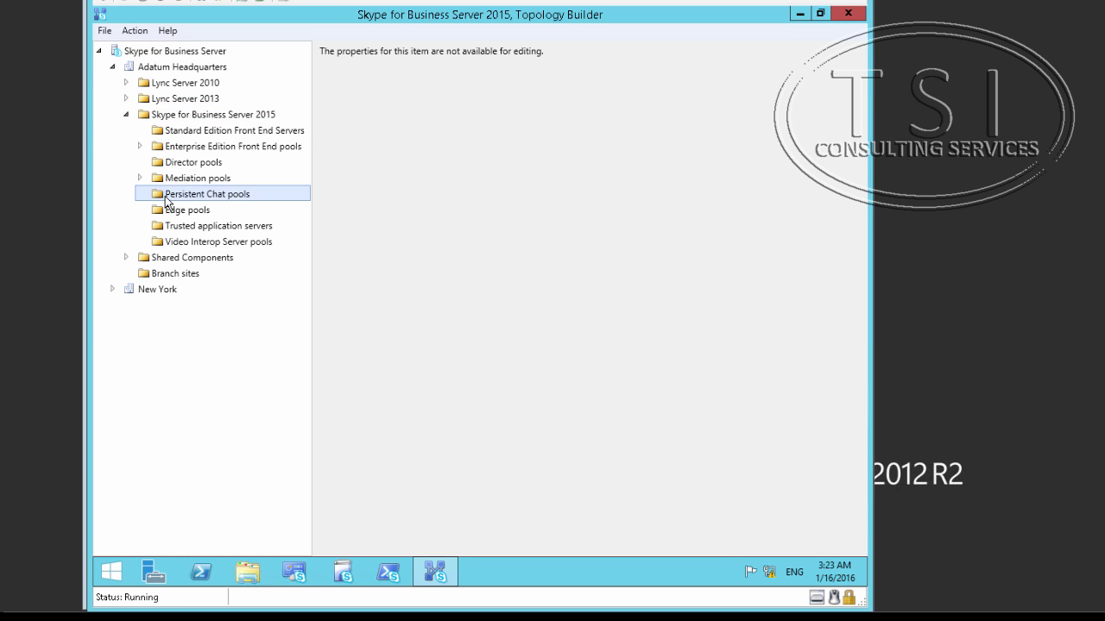
{"action": "right_click", "coordinate": [184, 198]}
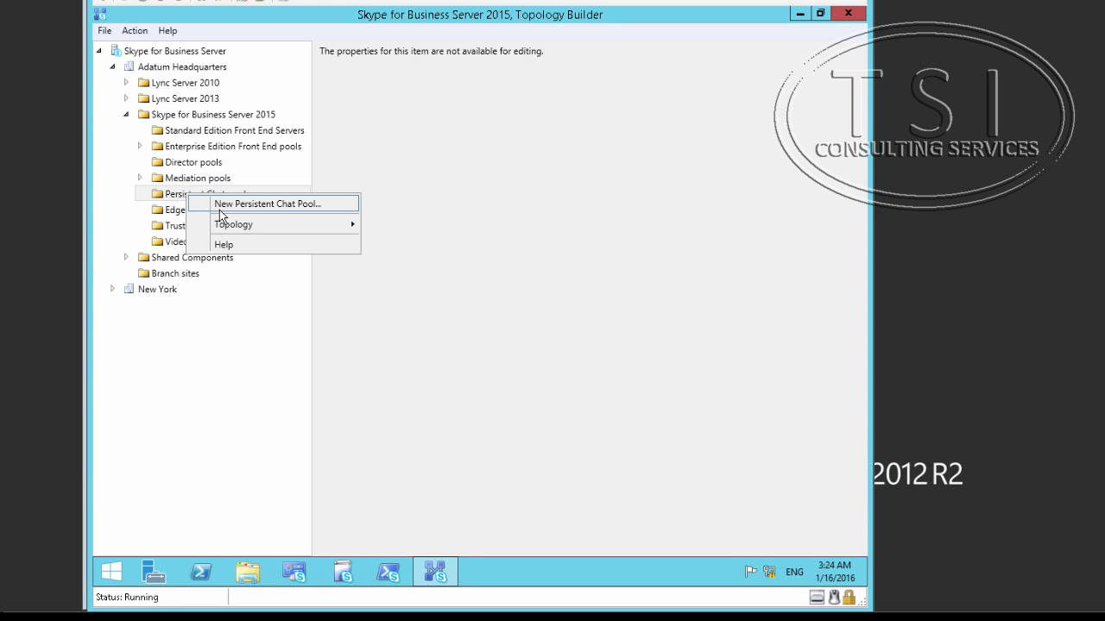
{"action": "left_click", "coordinate": [222, 205]}
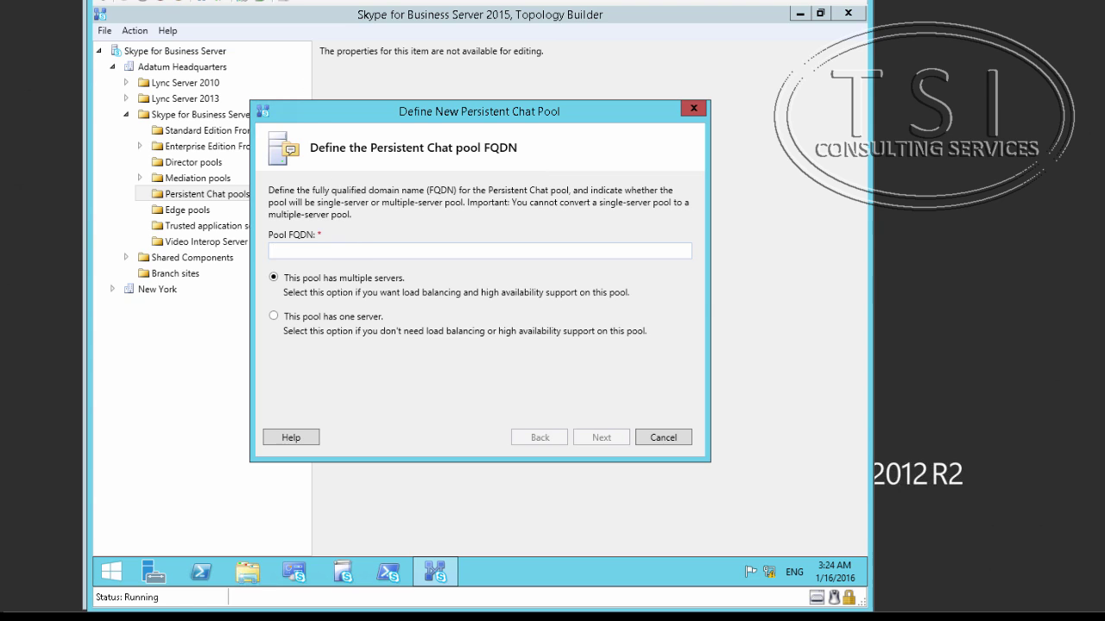
{"action": "type", "text": "pchatpool.adatum.com"}
{"action": "left_click", "coordinate": [595, 438]}
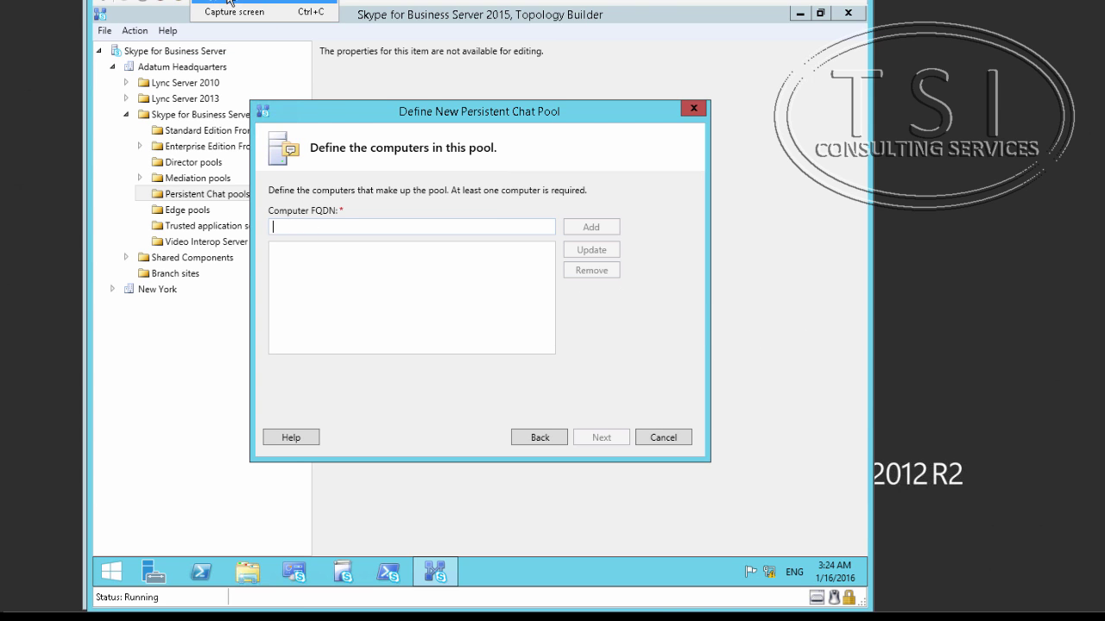
Add the computer lon-pch1.adatum.com to the new pool and continue to the pool properties.
{"action": "type", "text": "lon-pch1.adatum"}
{"action": "type", "text": ".com"}
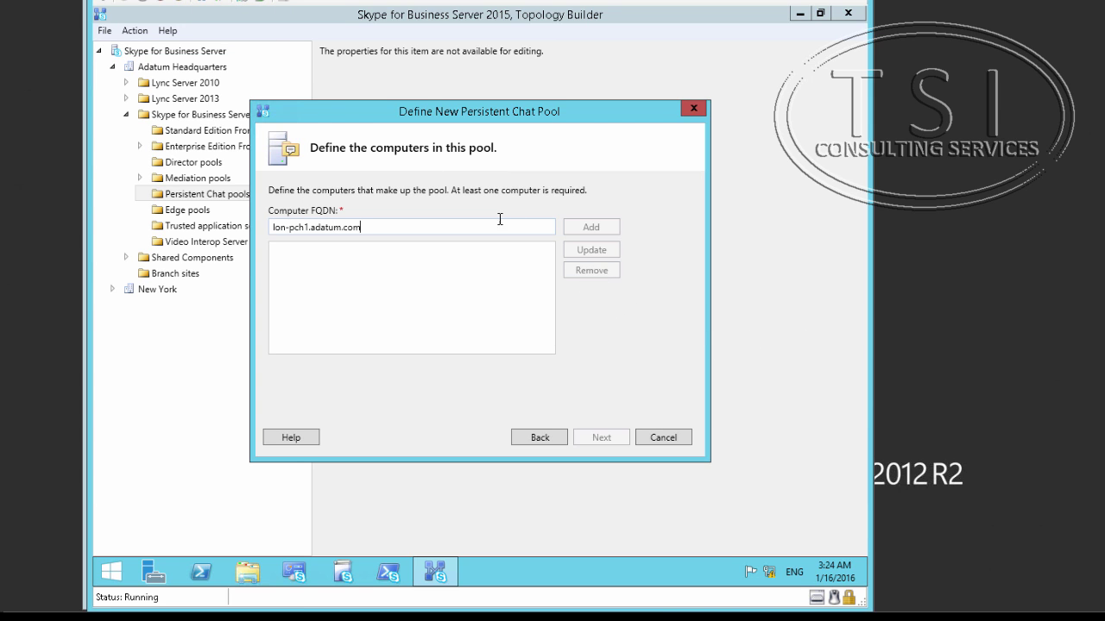
{"action": "key", "text": "BackSpace"}
{"action": "left_click", "coordinate": [590, 227]}
{"action": "left_click", "coordinate": [603, 439]}
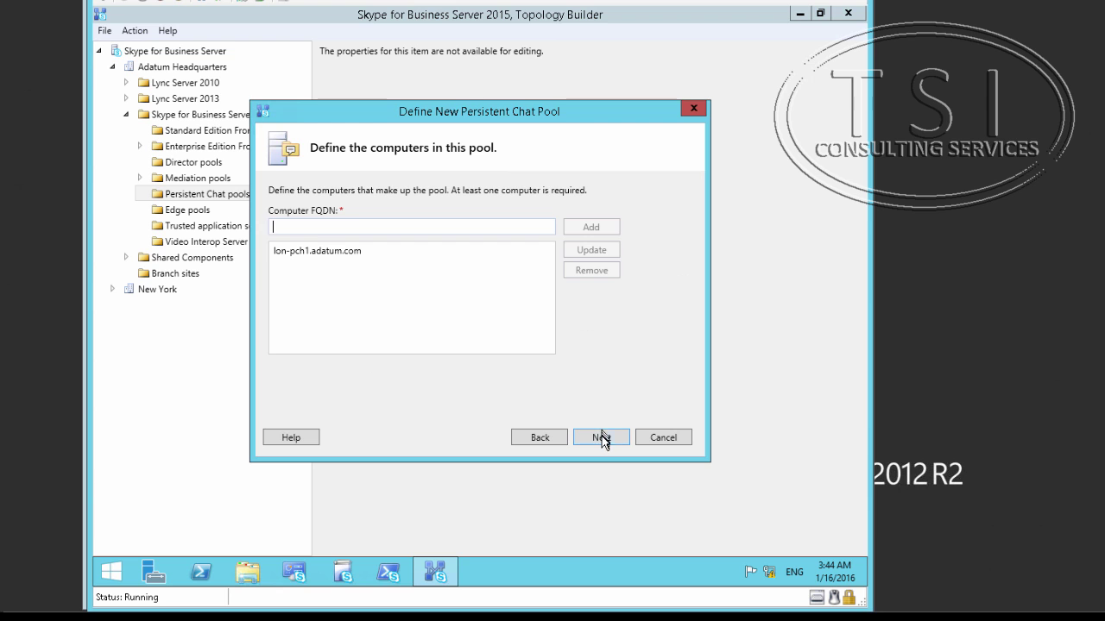
{"action": "left_click", "coordinate": [602, 438]}
Set the display name to Adatum Headquarters Persistent Chat Pool, with compliance enabled and the pool used as default for all sites.
{"action": "type", "text": "Adatum Headquarters Persistent Chat Pool"}
{"action": "left_click", "coordinate": [273, 275]}
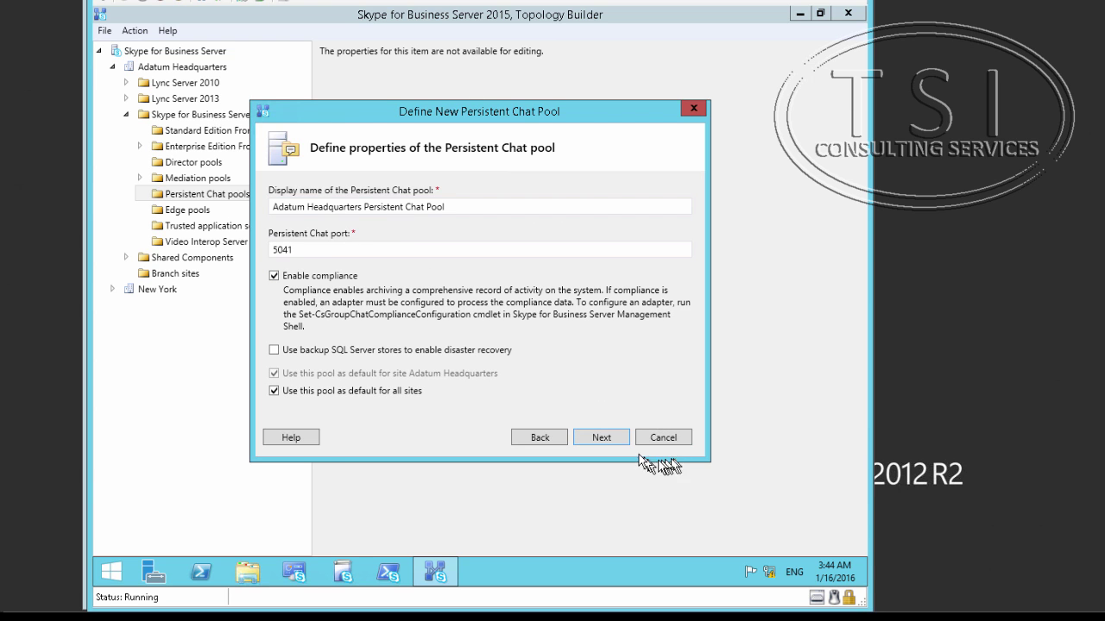
{"action": "left_click", "coordinate": [611, 439]}
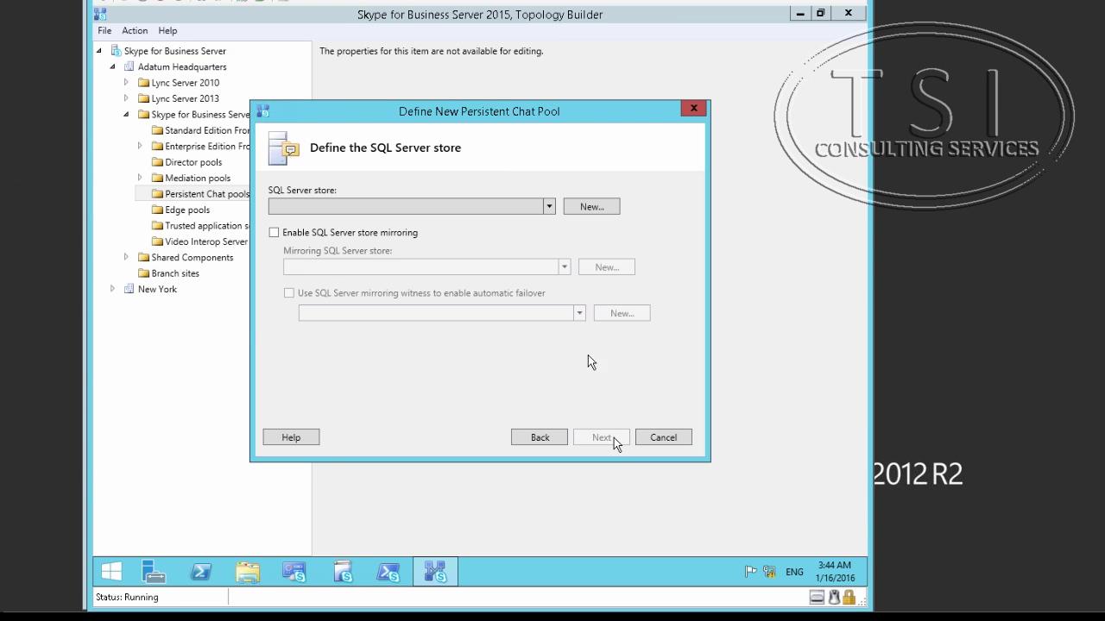
Choose lon-sql2.adatum.com\Default as both the SQL Server store and the compliance SQL Server store, without mirroring.
{"action": "left_click", "coordinate": [541, 203]}
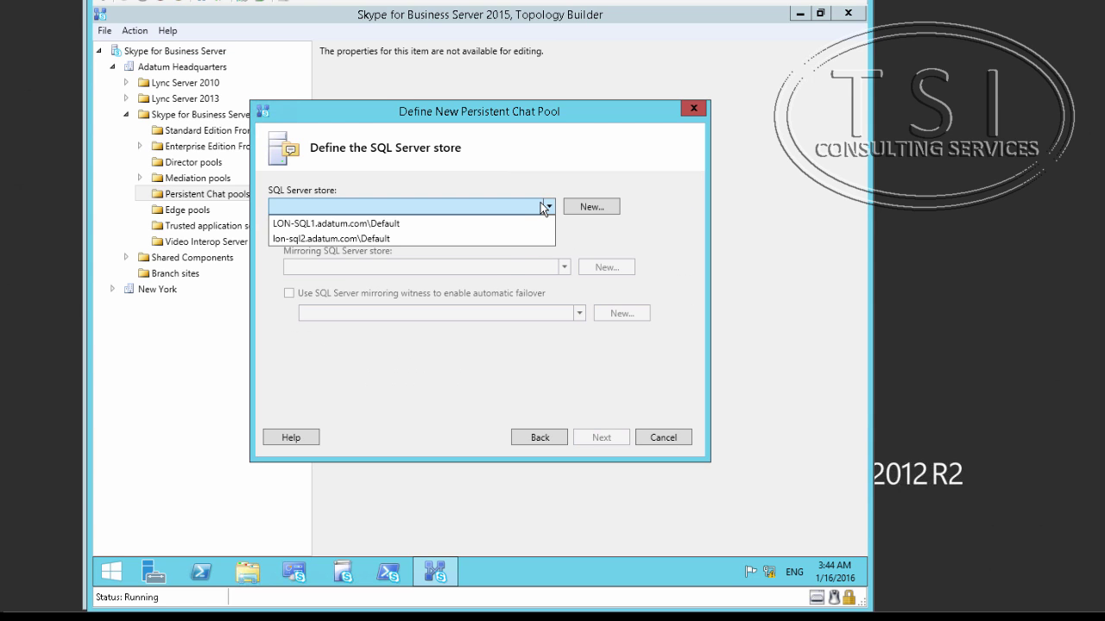
{"action": "left_click", "coordinate": [505, 238]}
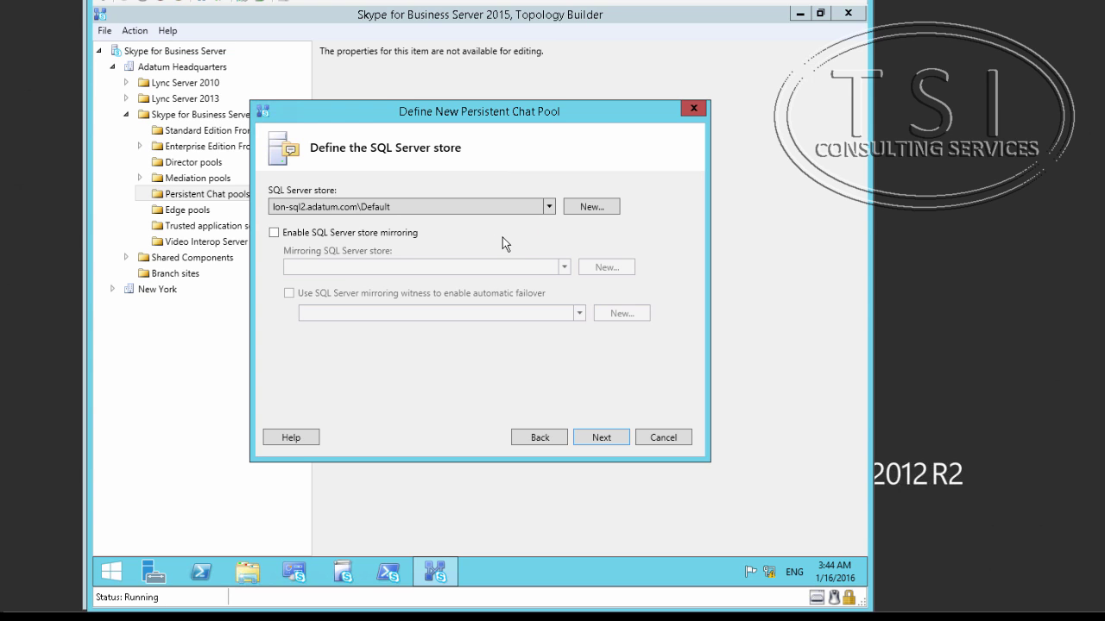
{"action": "left_click", "coordinate": [600, 438]}
{"action": "left_click", "coordinate": [548, 208]}
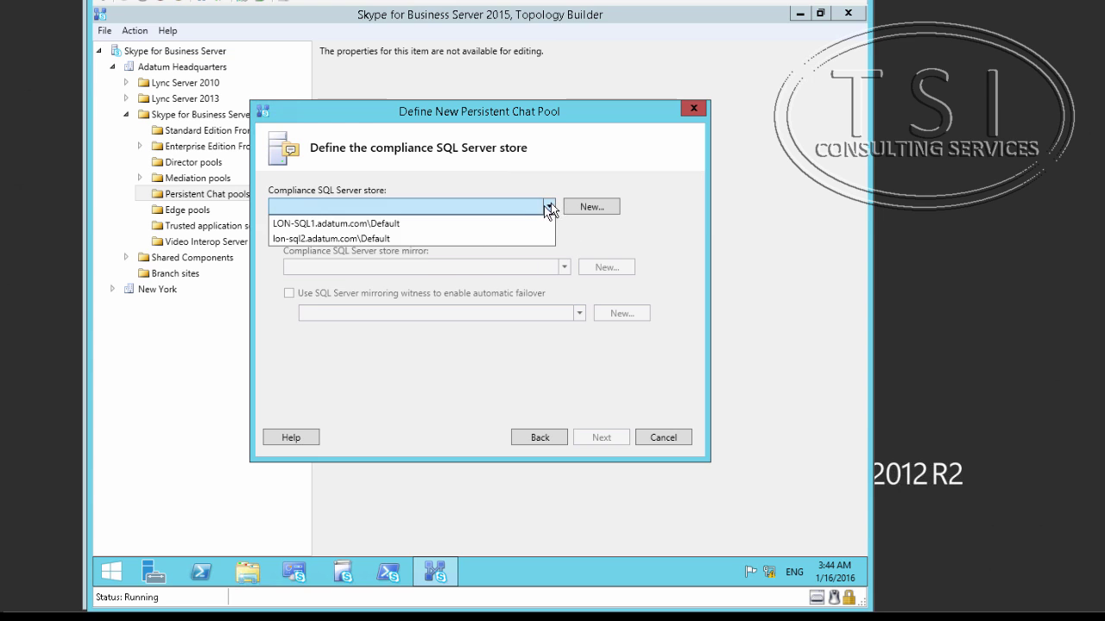
{"action": "left_click", "coordinate": [506, 239]}
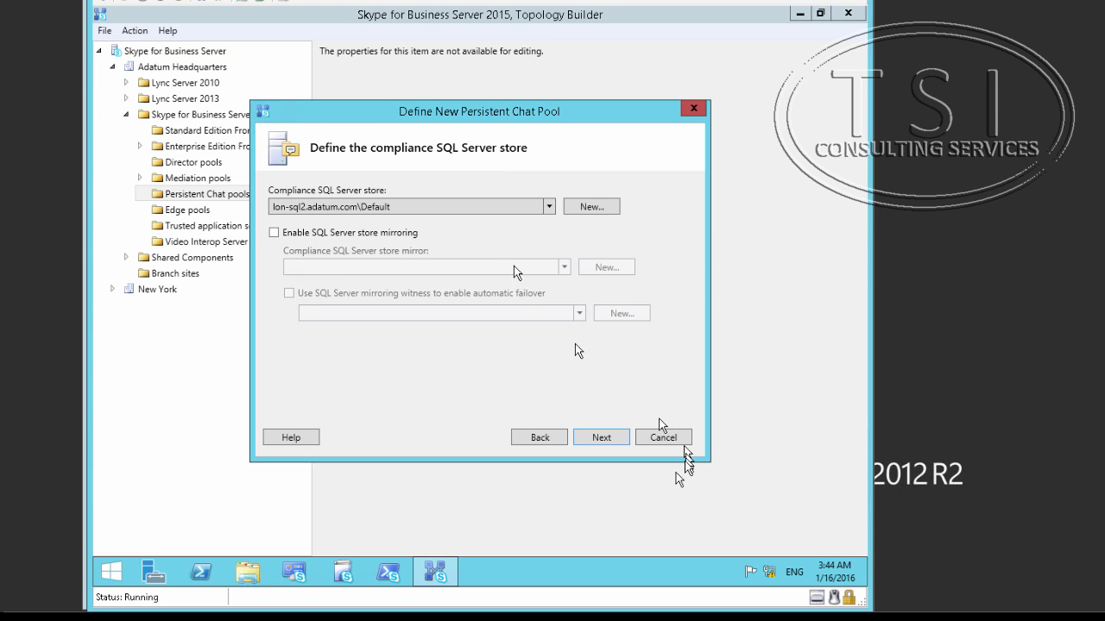
{"action": "left_click", "coordinate": [602, 437]}
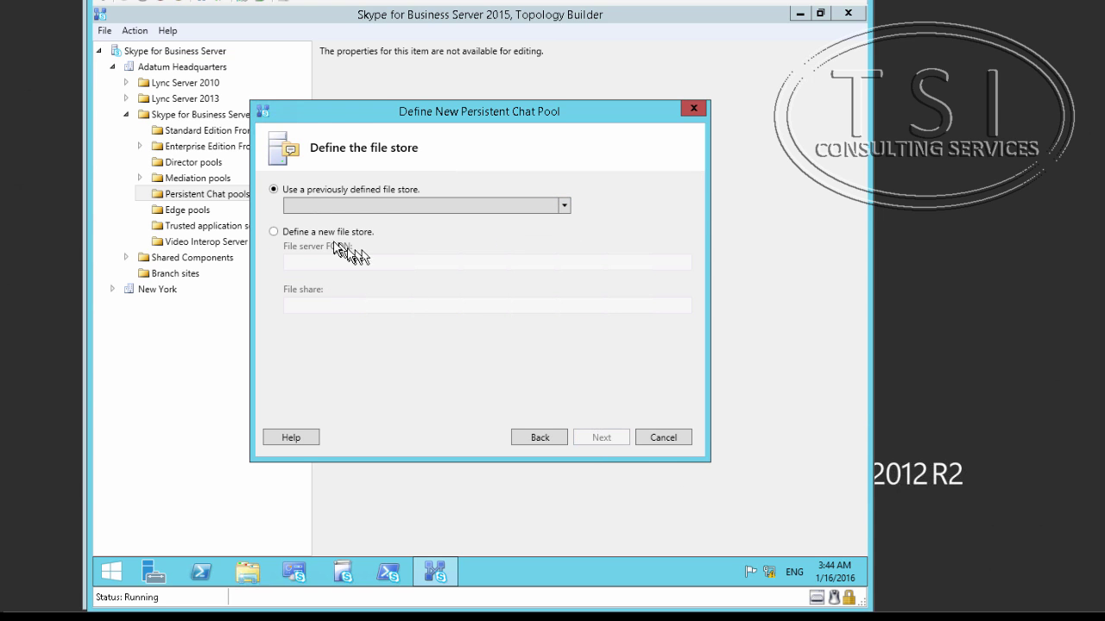
Define a new file store on LON-SQL2.adatum.com with the share PChatShare and complete the pool definition with the offered next hop pool.
{"action": "left_click", "coordinate": [335, 231]}
{"action": "type", "text": "LON-SQL2.adatum.com"}
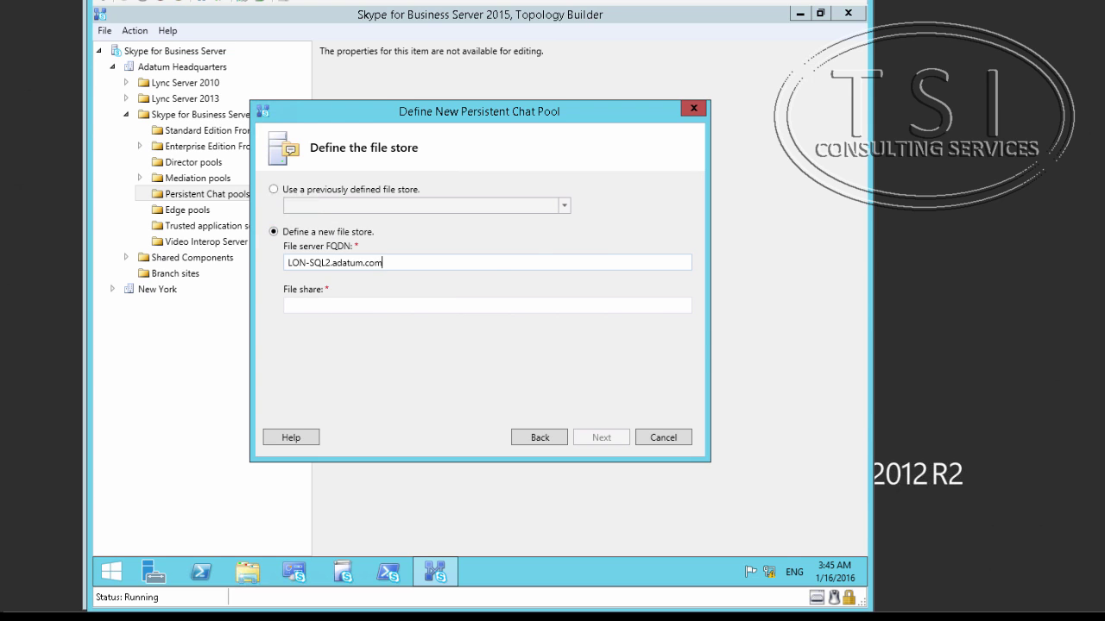
{"action": "left_click", "coordinate": [390, 311]}
{"action": "type", "text": "PChatShare"}
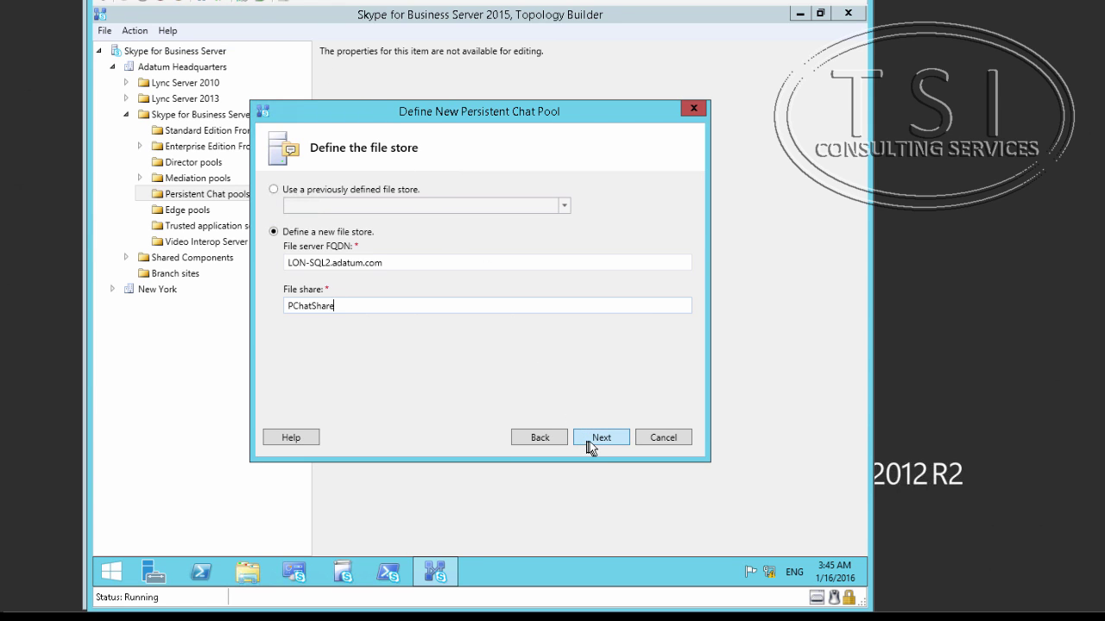
{"action": "left_click", "coordinate": [590, 440]}
{"action": "left_click", "coordinate": [589, 439]}
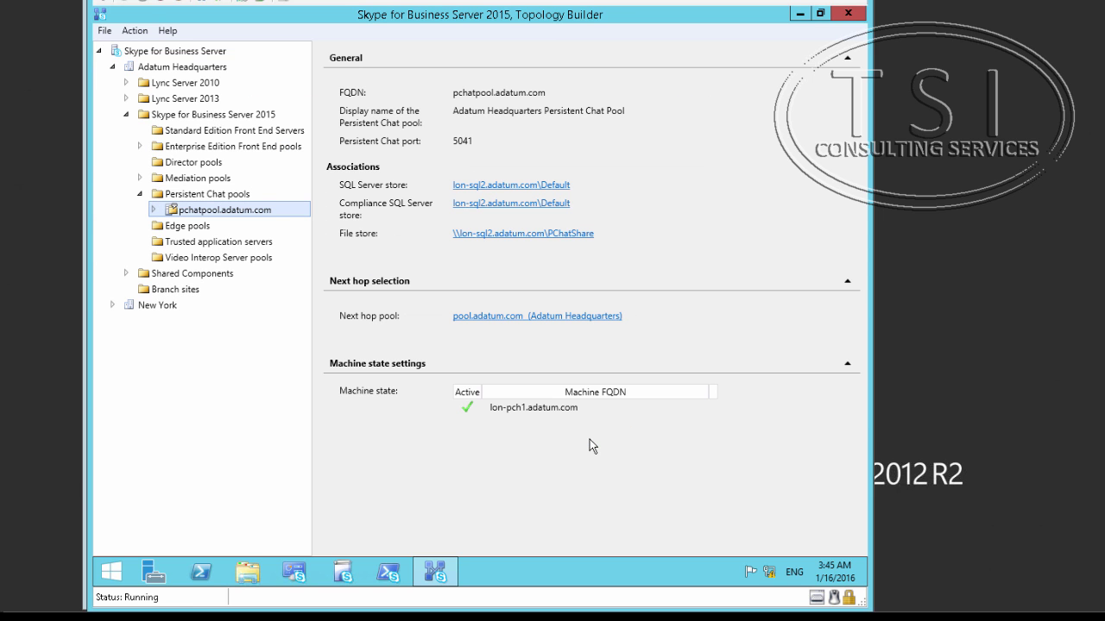
Publish the topology, creating the databases on the lon-sql2.adatum.com store with automatically determined file locations.
{"action": "right_click", "coordinate": [206, 210]}
{"action": "mouse_move", "coordinate": [243, 257]}
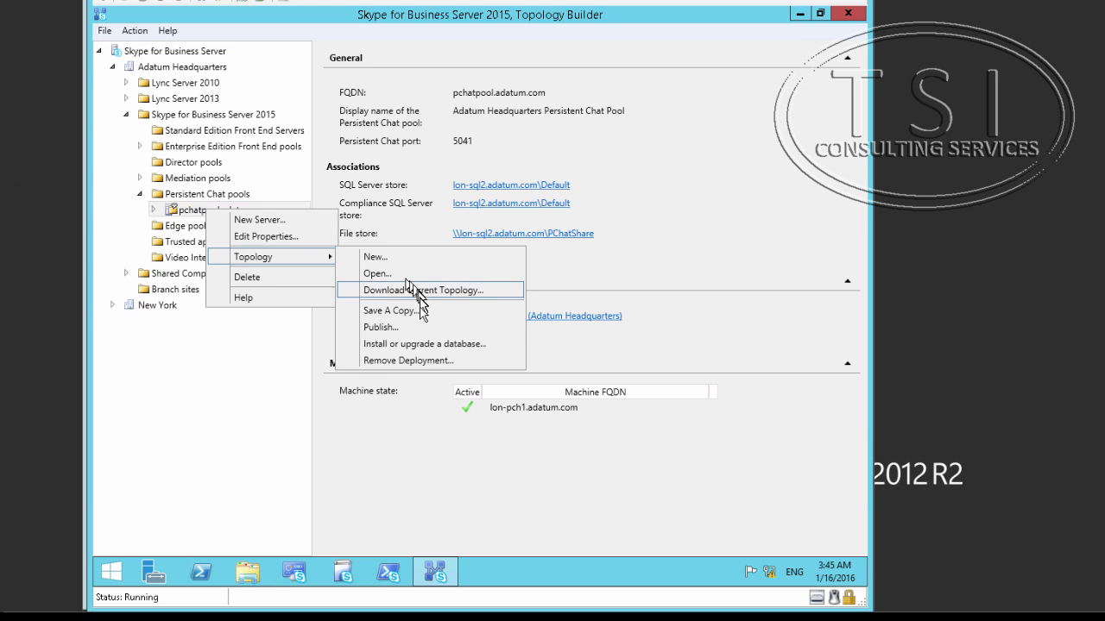
{"action": "left_click", "coordinate": [421, 327]}
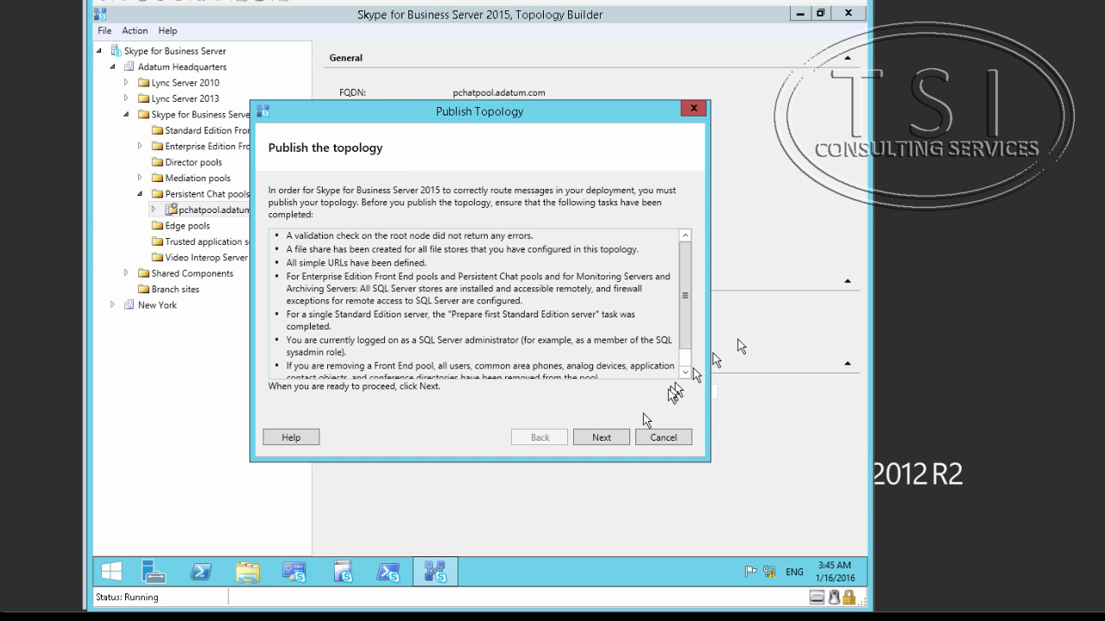
{"action": "left_click", "coordinate": [602, 438]}
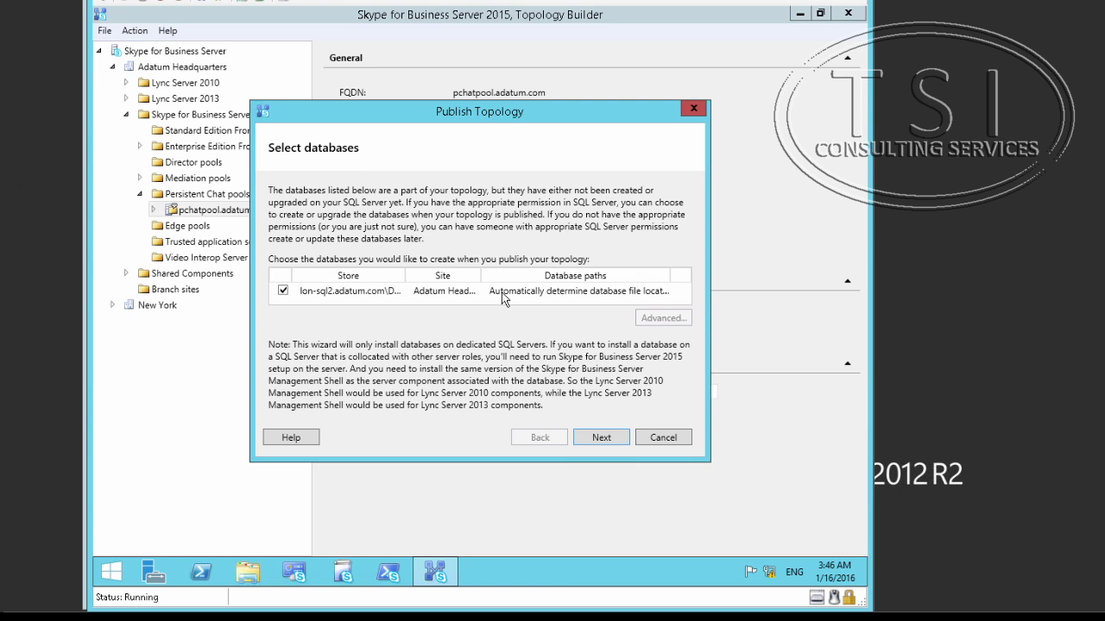
{"action": "left_click", "coordinate": [600, 438]}
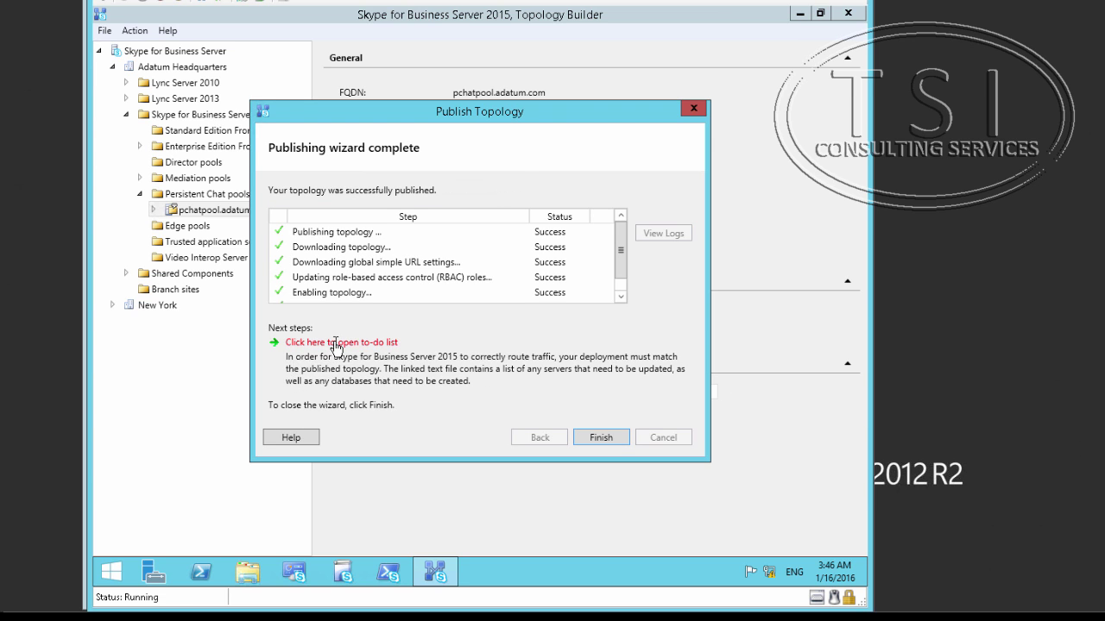
Read the publishing to-do list with word wrap turned on, checking the listed server FQDN, and finish the publishing wizard.
{"action": "left_click", "coordinate": [337, 343]}
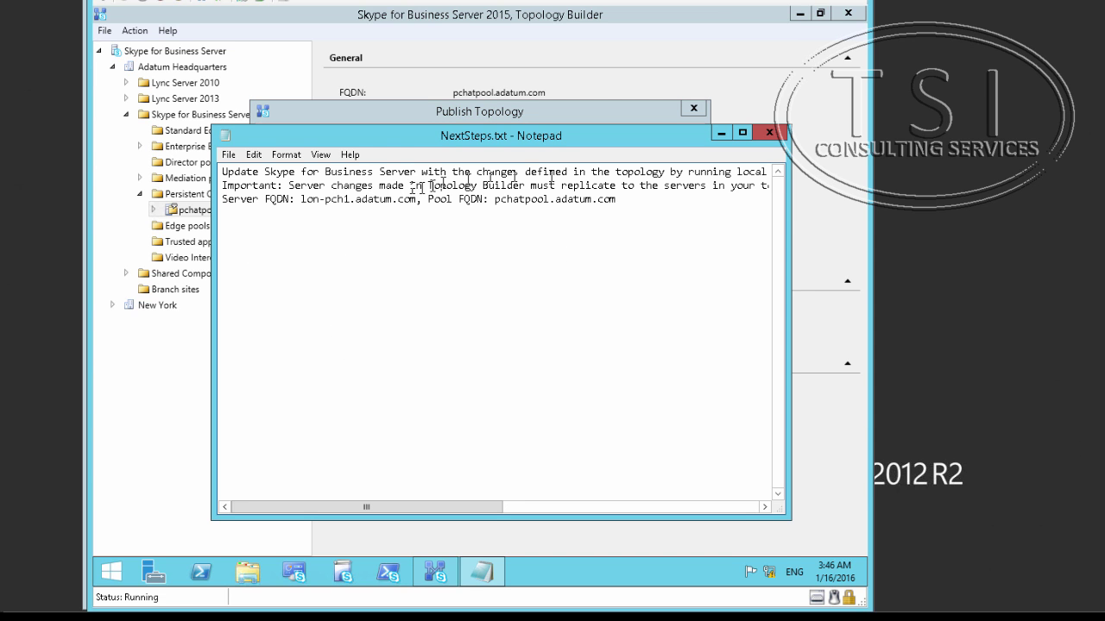
{"action": "left_click", "coordinate": [286, 155]}
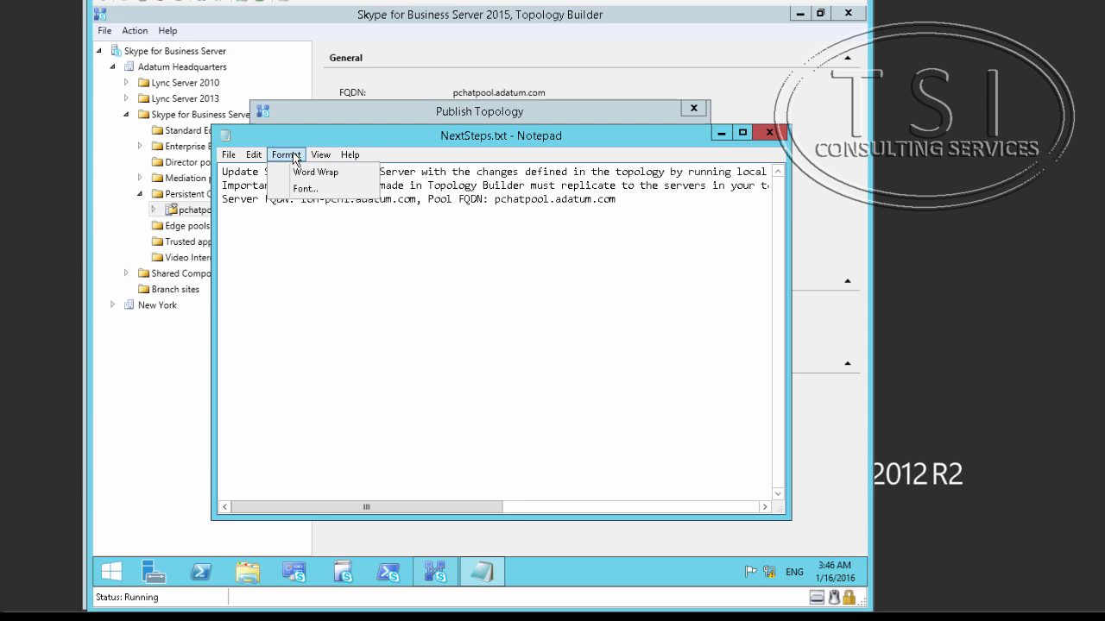
{"action": "left_click", "coordinate": [307, 172]}
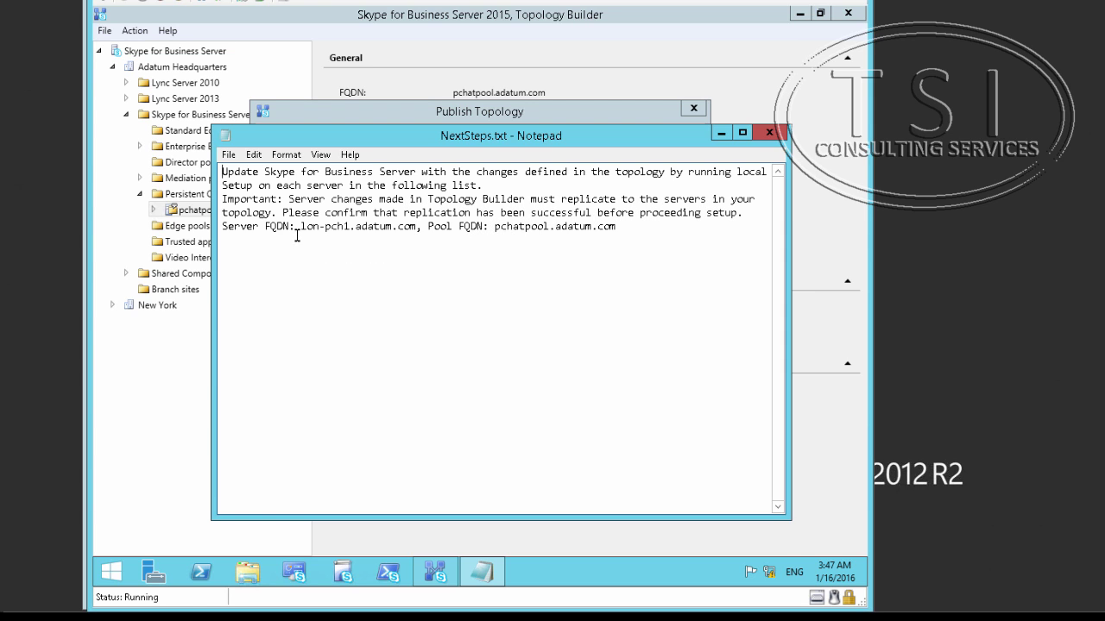
{"action": "left_click_drag", "start_coordinate": [296, 228], "coordinate": [434, 228]}
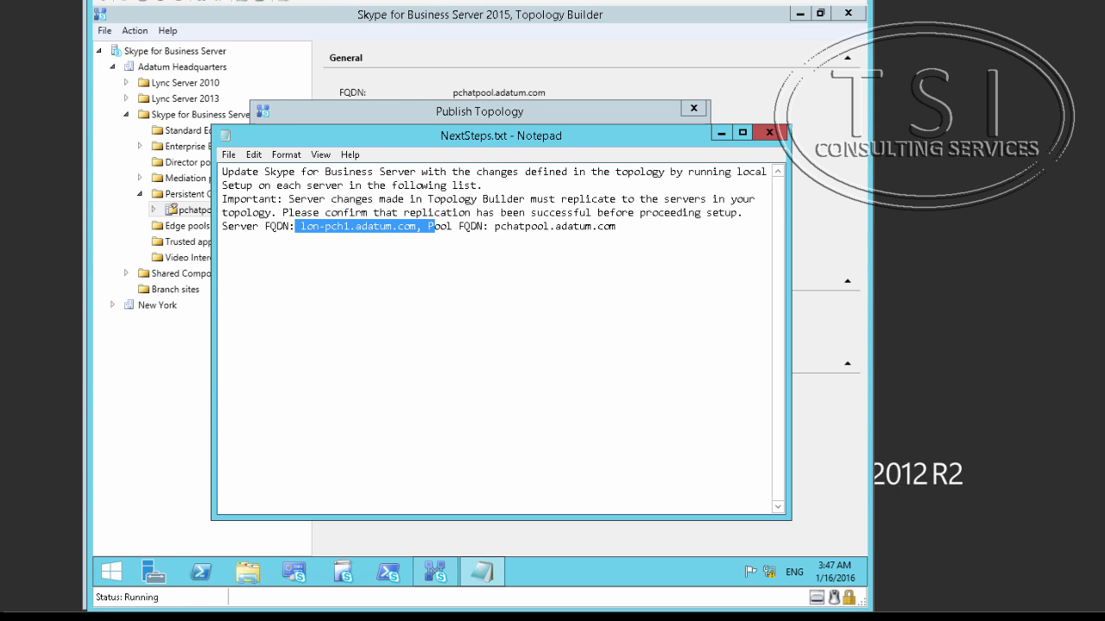
{"action": "left_click", "coordinate": [136, 373]}
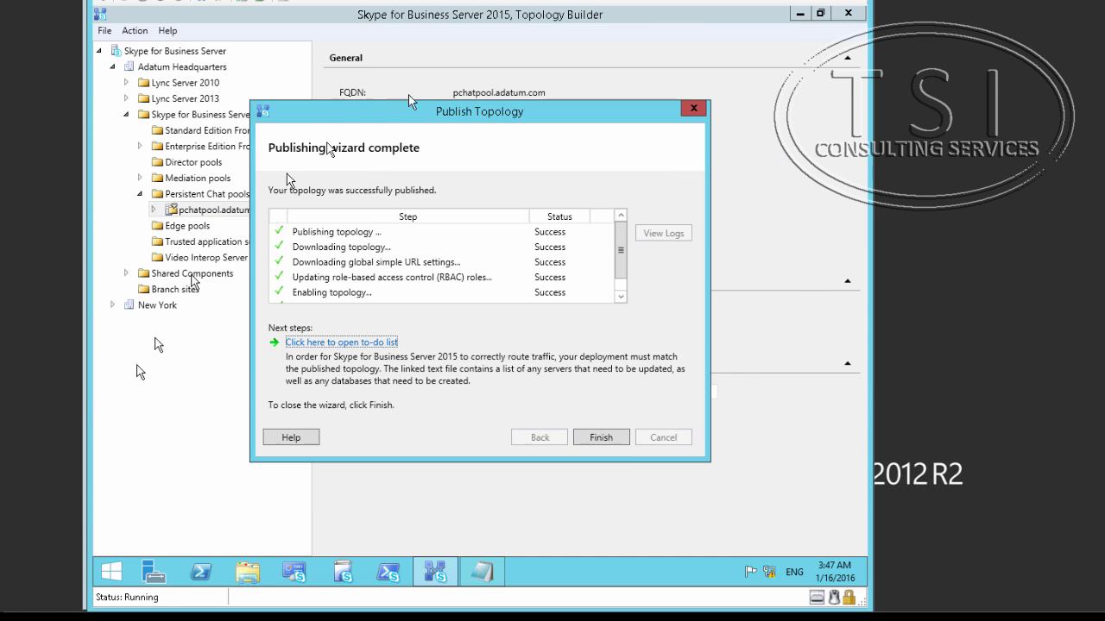
{"action": "left_click", "coordinate": [606, 439]}
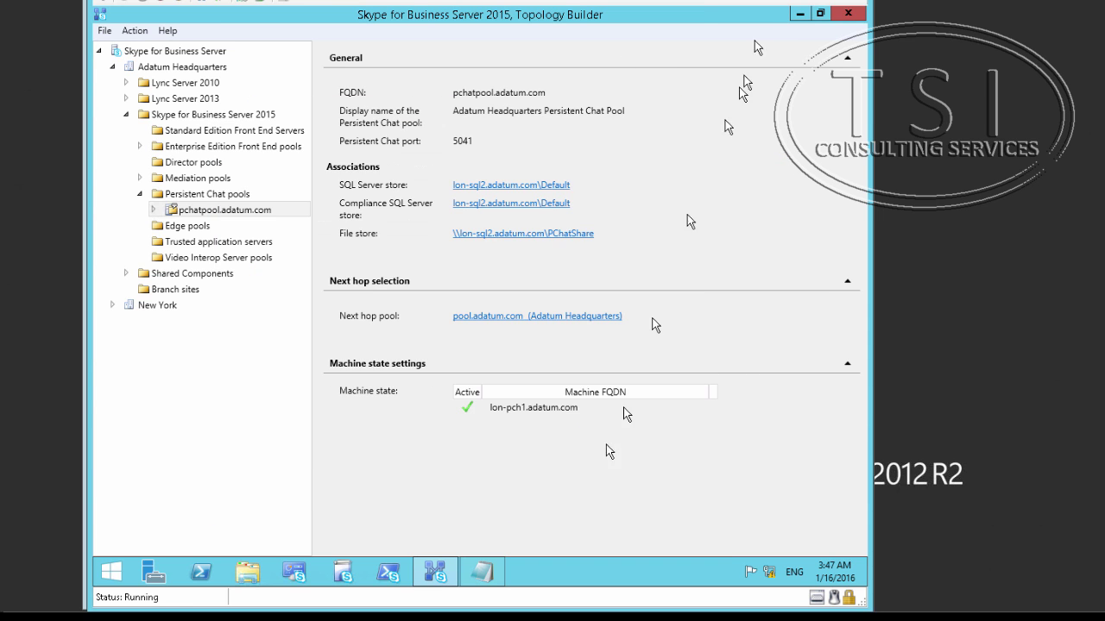
Switch to the lab document and review the four main tasks under Installing Persistent Chat Server.
{"action": "left_click", "coordinate": [799, 13]}
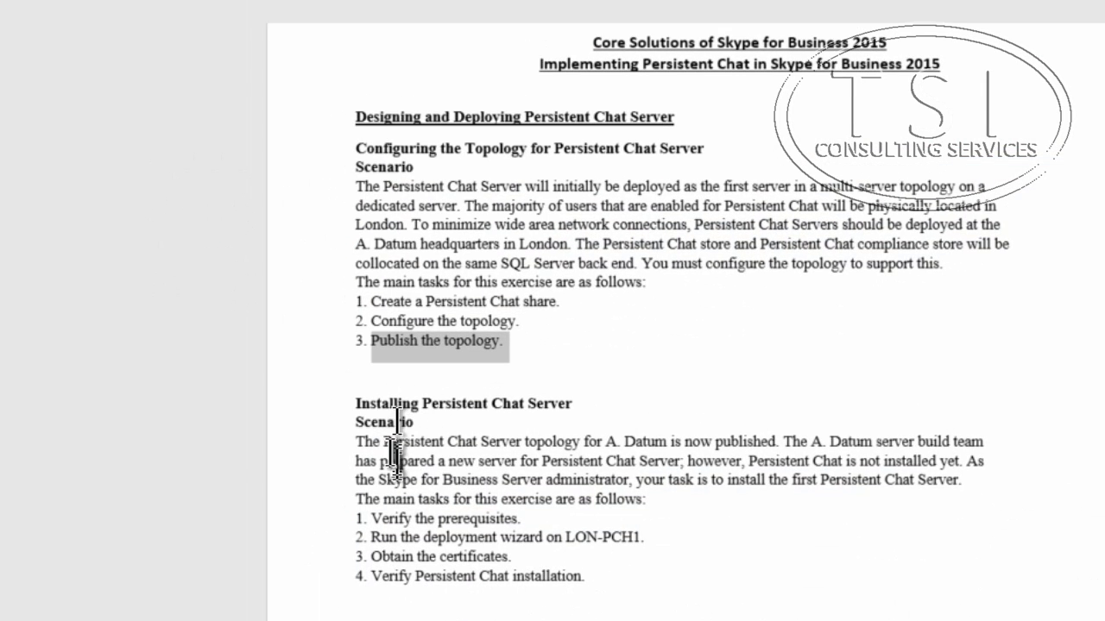
{"action": "left_click_drag", "start_coordinate": [355, 403], "coordinate": [625, 397]}
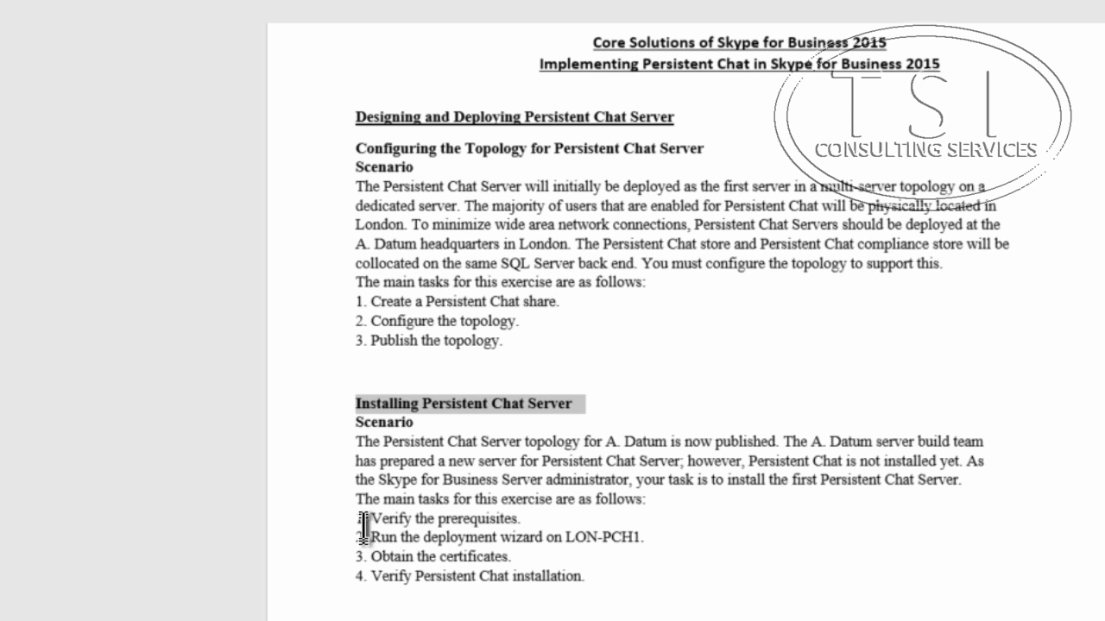
{"action": "left_click_drag", "start_coordinate": [371, 518], "coordinate": [562, 519]}
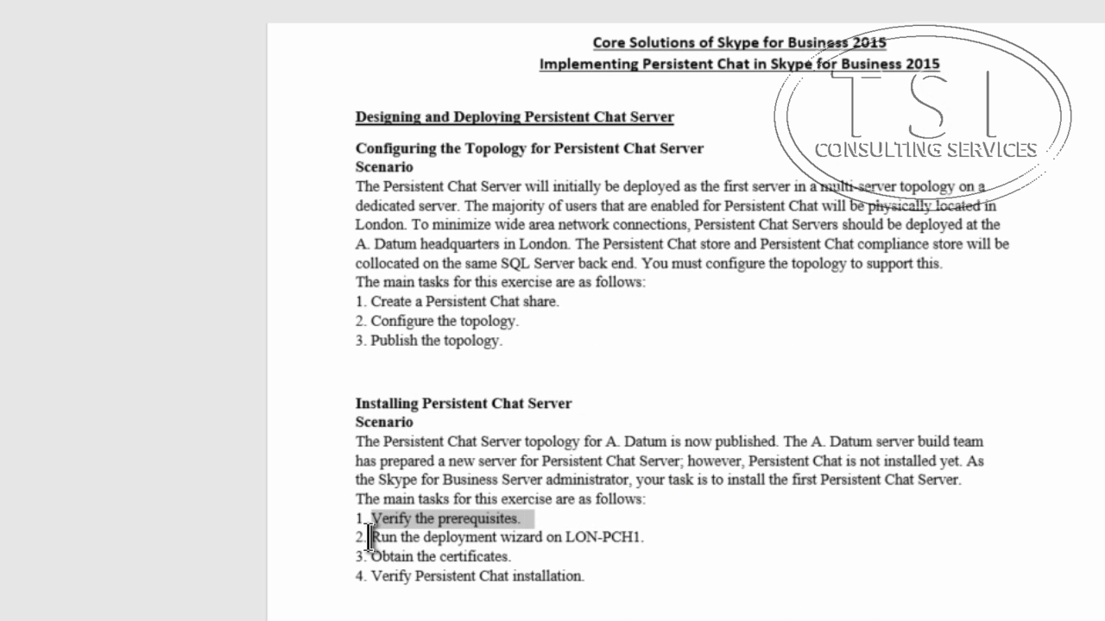
{"action": "left_click_drag", "start_coordinate": [367, 537], "coordinate": [671, 535]}
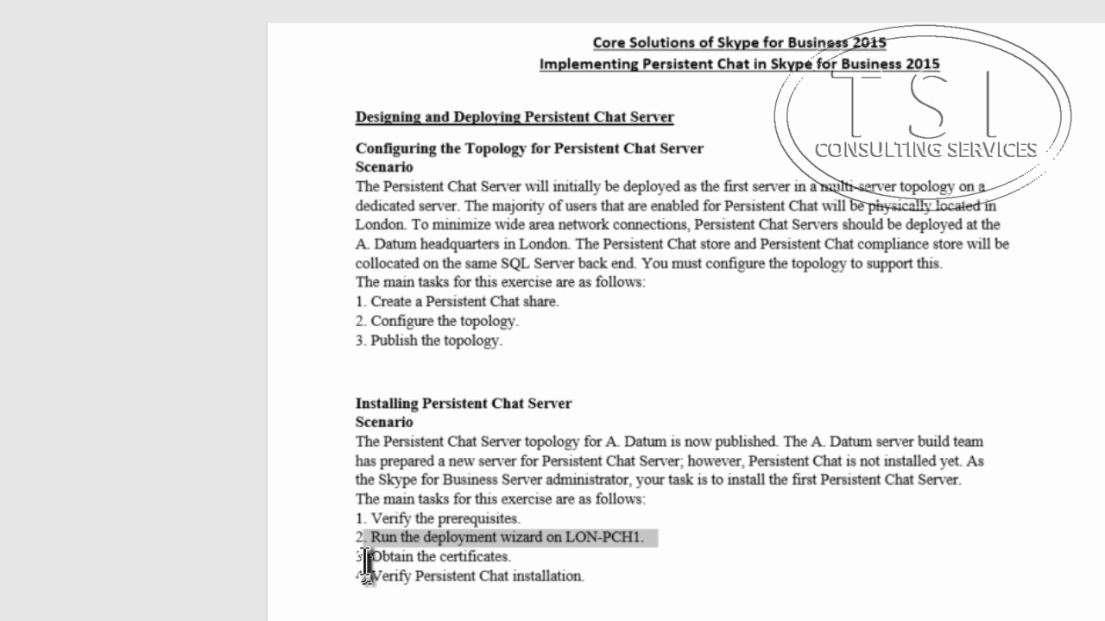
{"action": "left_click_drag", "start_coordinate": [371, 557], "coordinate": [585, 557]}
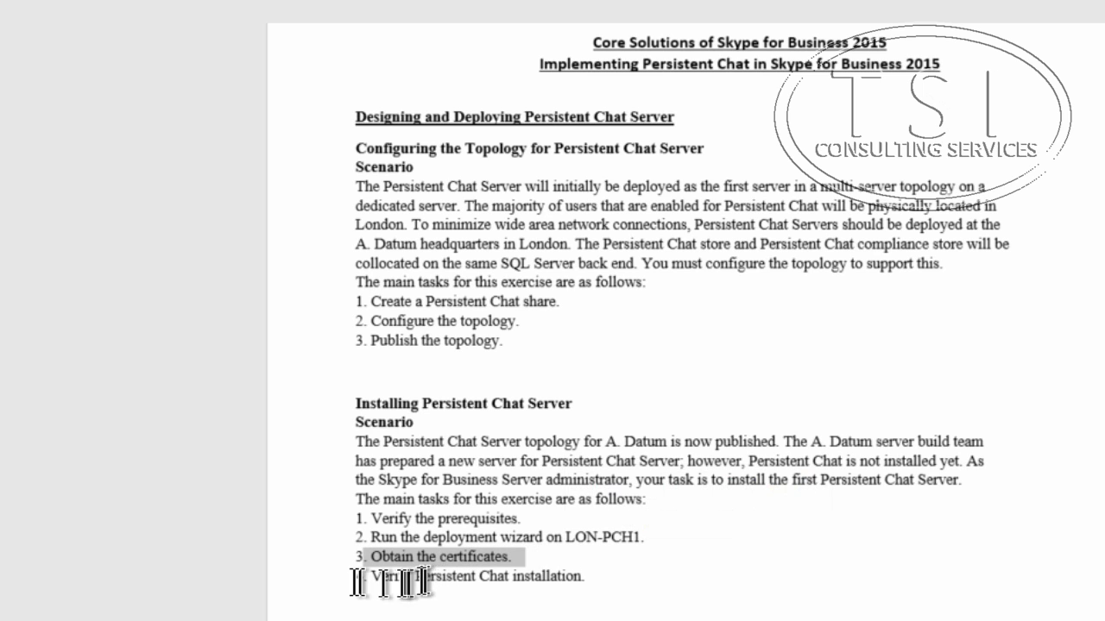
{"action": "left_click_drag", "start_coordinate": [365, 576], "coordinate": [604, 580]}
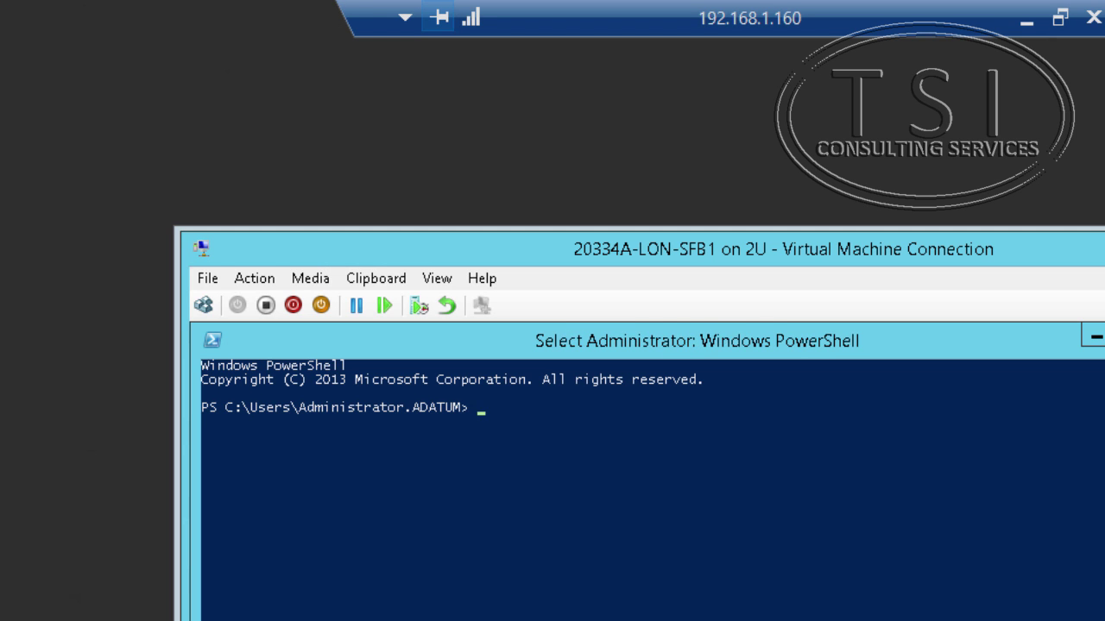
Look up the DNS address of lon-pch1.adatum.com with nslookup in PowerShell on LON-SFB1.
{"action": "type", "text": "nslooku"}
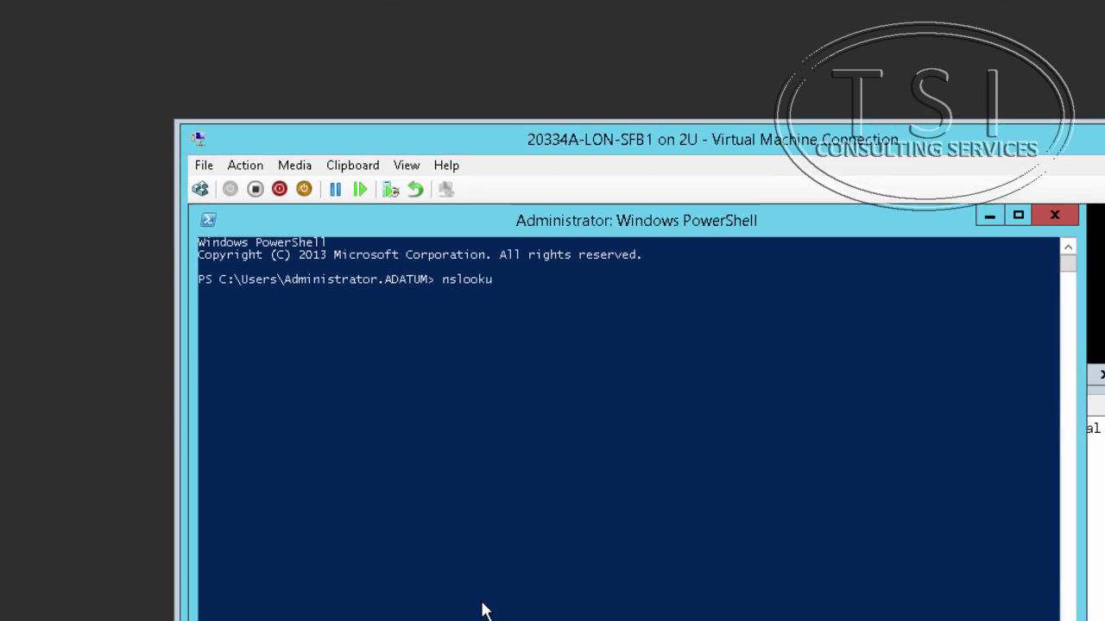
{"action": "type", "text": "p"}
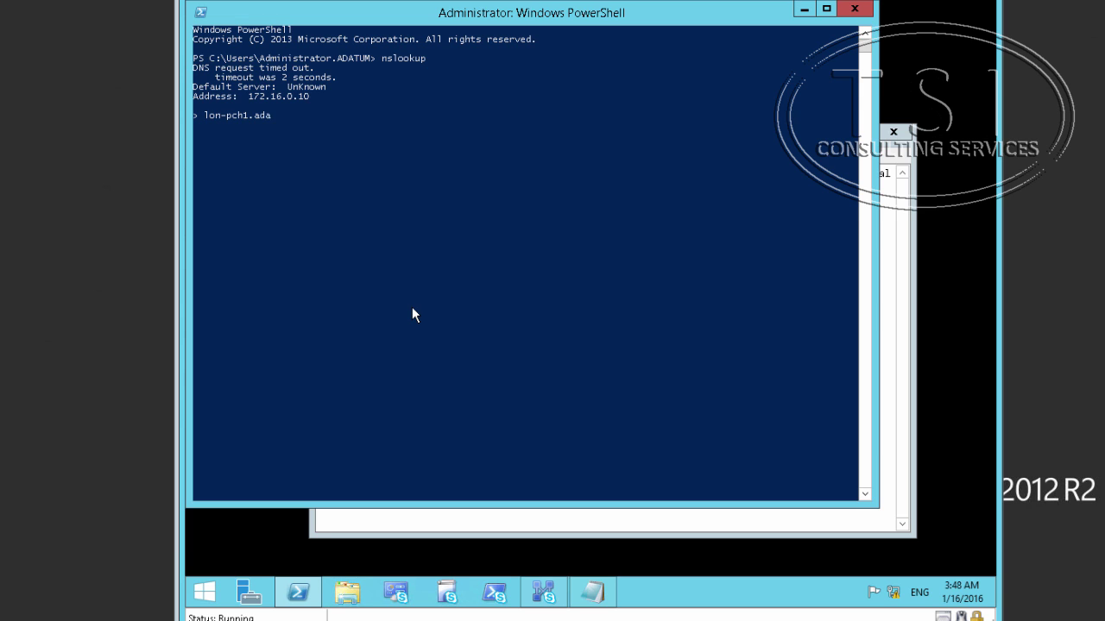
{"action": "type", "text": "com"}
{"action": "key", "text": "Return"}
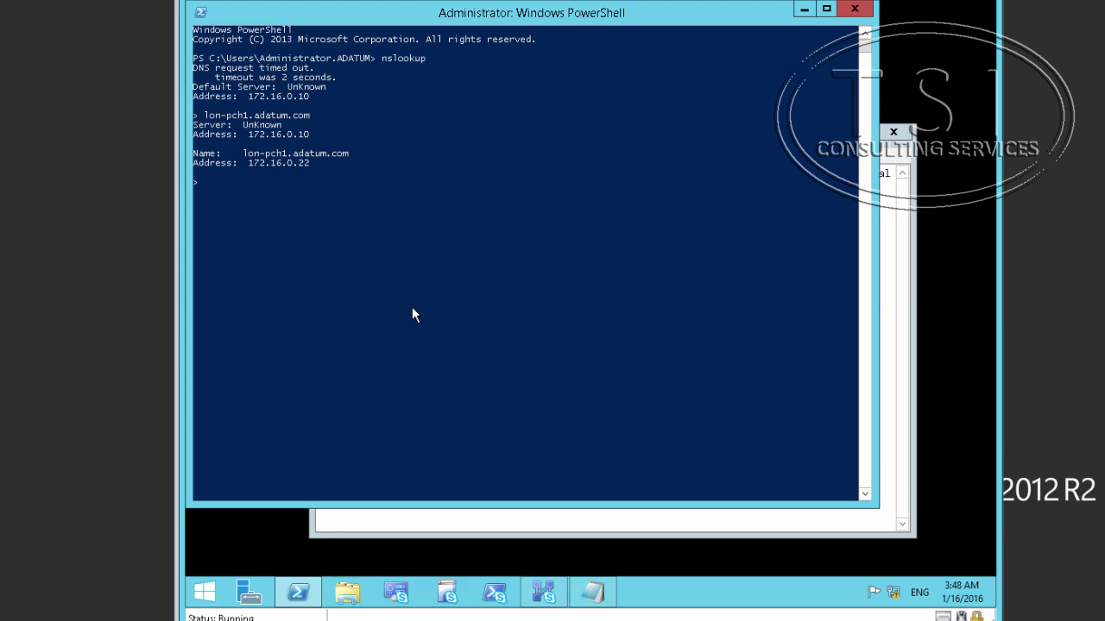
Query DNS for pchatpool.adatum.com in the same nslookup session by altering the previous host name.
{"action": "key", "text": "Up"}
{"action": "key", "text": "Left"}
{"action": "key", "text": "Left"}
{"action": "key", "text": "Left"}
{"action": "key", "text": "Left"}
{"action": "key", "text": "Left"}
{"action": "key", "text": "Left"}
{"action": "key", "text": "Left"}
{"action": "key", "text": "Left"}
{"action": "key", "text": "Left"}
{"action": "key", "text": "Left"}
{"action": "key", "text": "Left"}
{"action": "type", "text": "pool"}
{"action": "key", "text": "Return"}
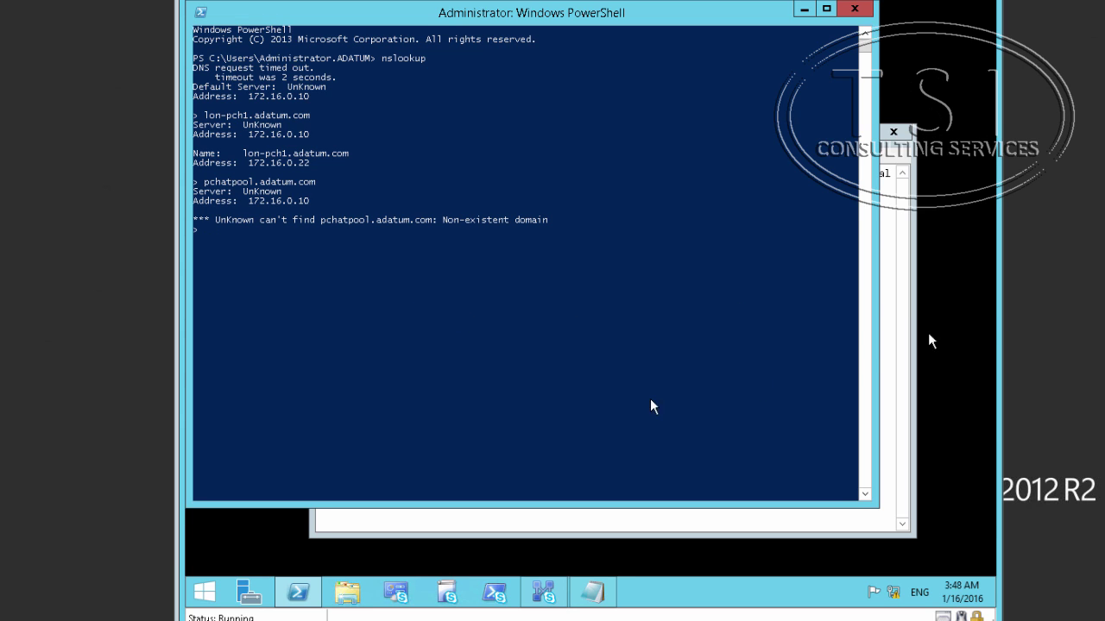
Switch to LON-DC1 and open the Adatum.com forward lookup zone in DNS Manager.
{"action": "mouse_move", "coordinate": [298, 593]}
{"action": "mouse_move", "coordinate": [65, 614]}
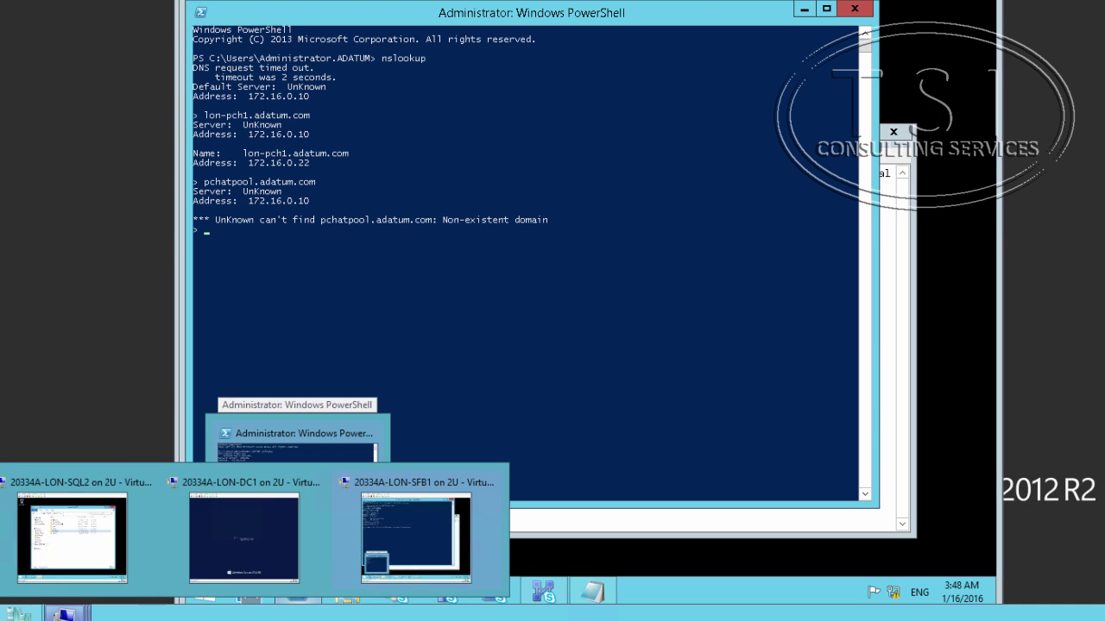
{"action": "left_click", "coordinate": [261, 552]}
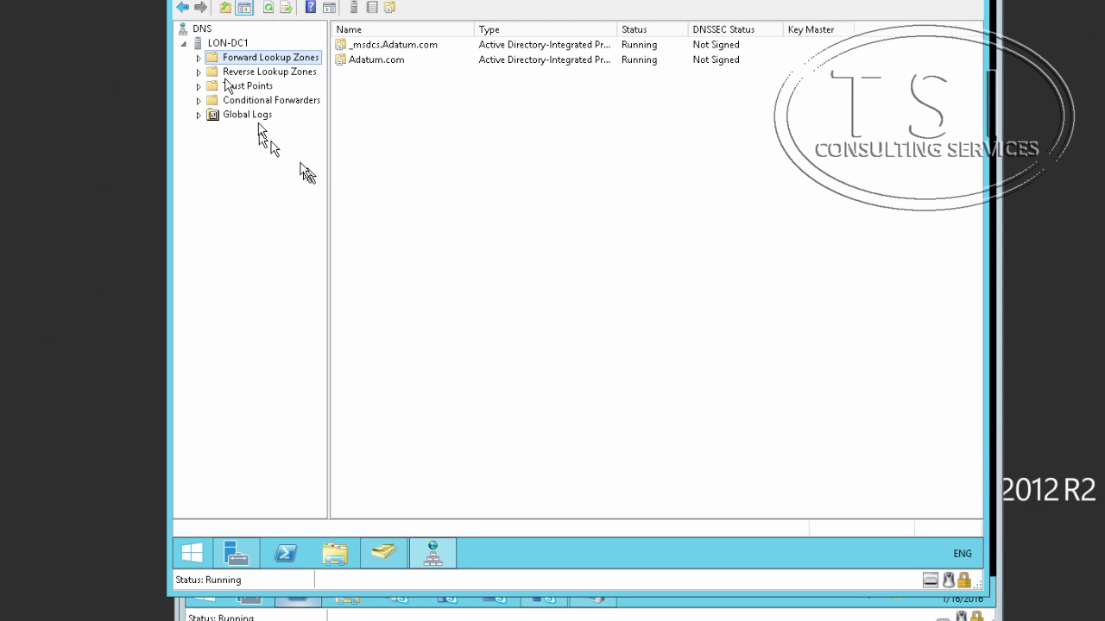
{"action": "left_click", "coordinate": [199, 58]}
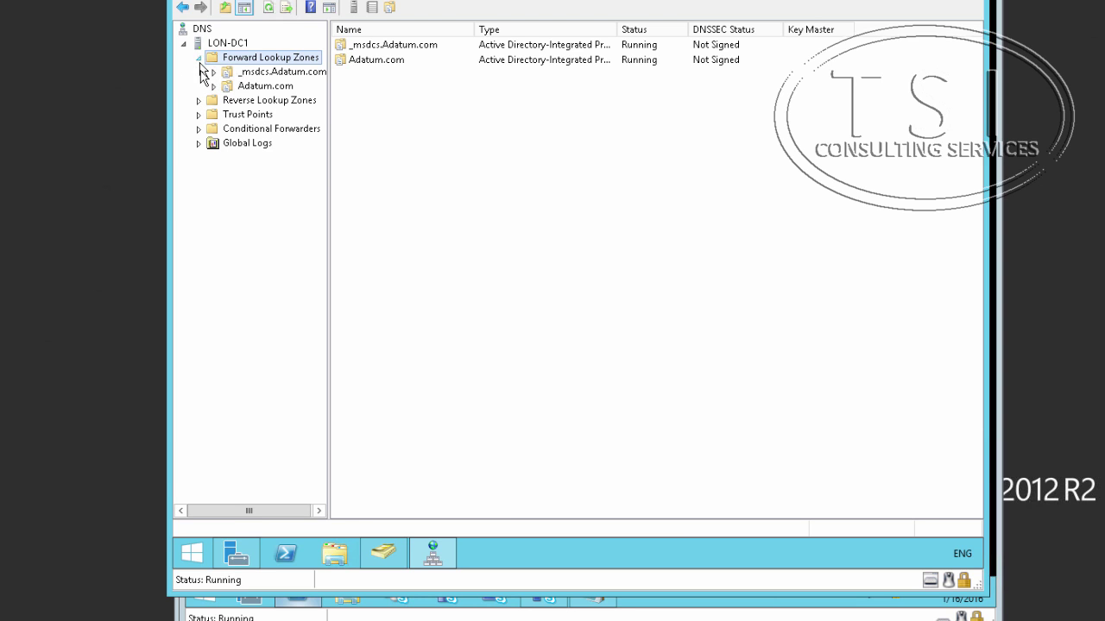
{"action": "left_click", "coordinate": [231, 88]}
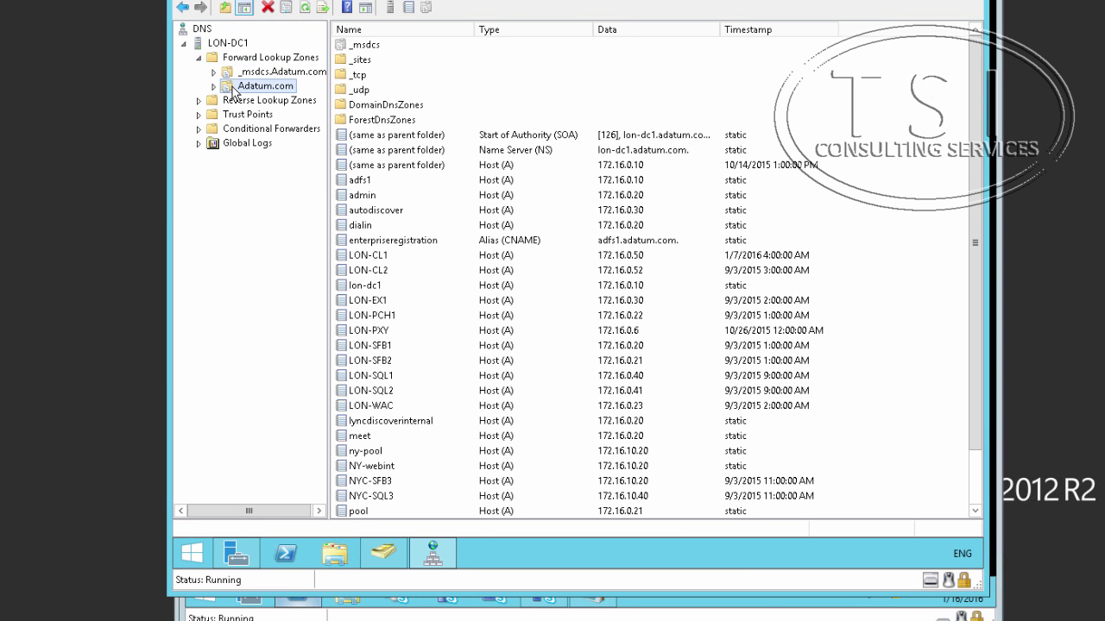
Add a host (A) record named pchatpool with IP address 172.16.0.22 to the Adatum.com zone.
{"action": "right_click", "coordinate": [233, 91]}
{"action": "left_click", "coordinate": [291, 132]}
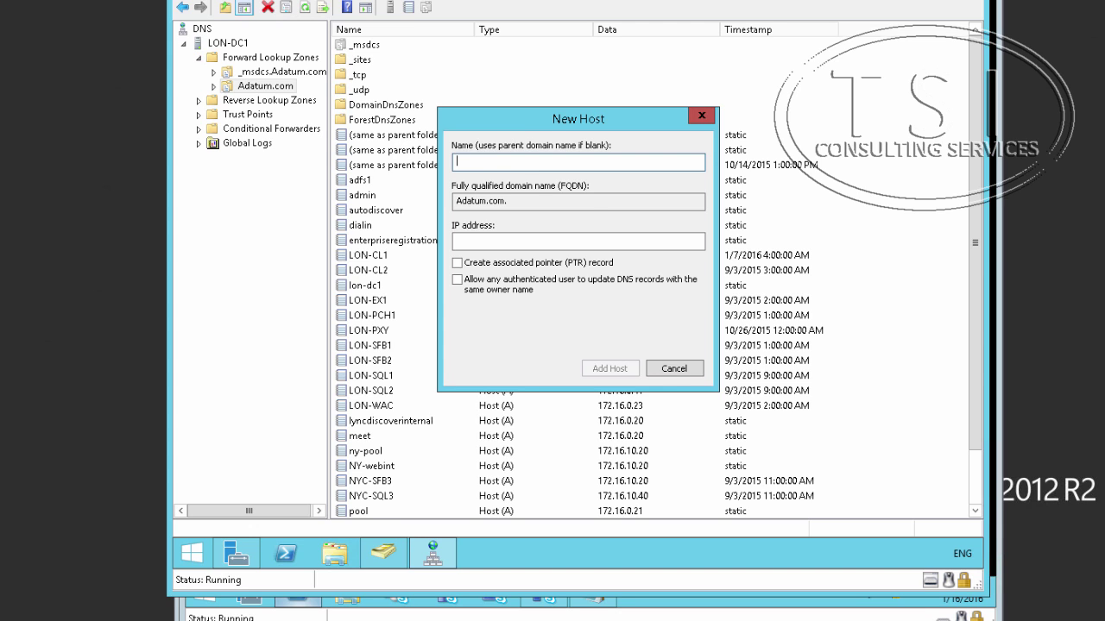
{"action": "type", "text": "pchatpool"}
{"action": "left_click", "coordinate": [520, 245]}
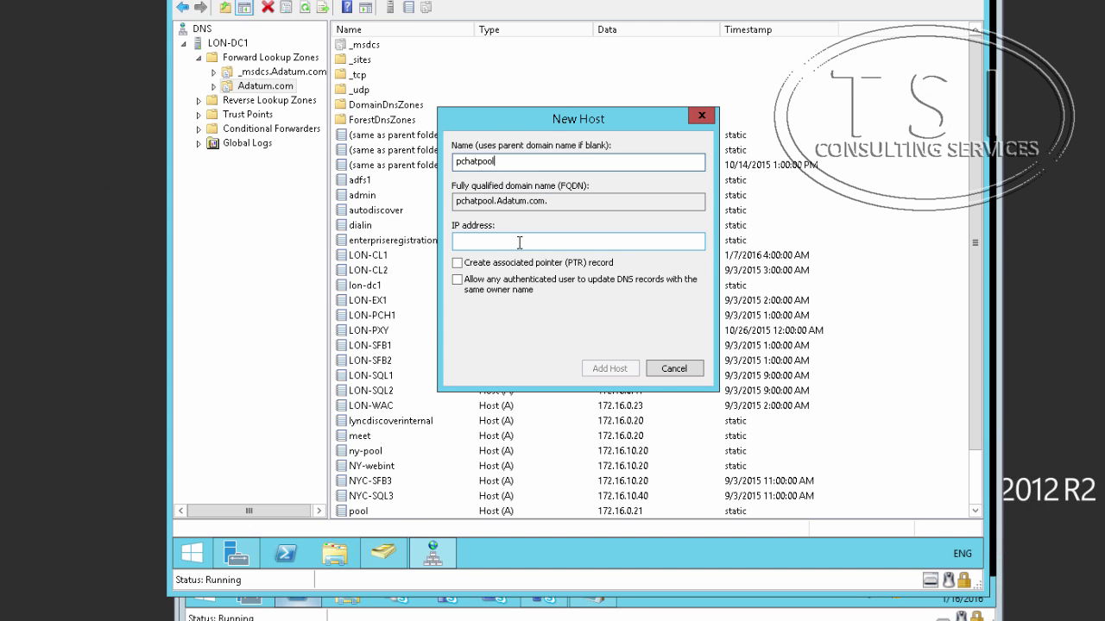
{"action": "left_click", "coordinate": [520, 243]}
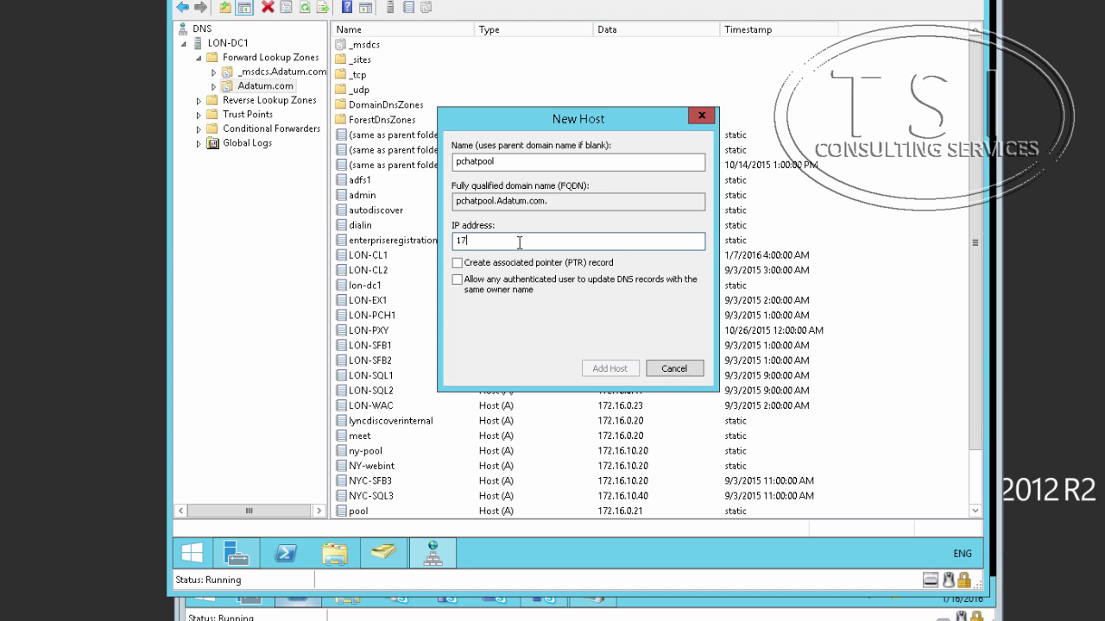
{"action": "type", "text": "172.16.0.22"}
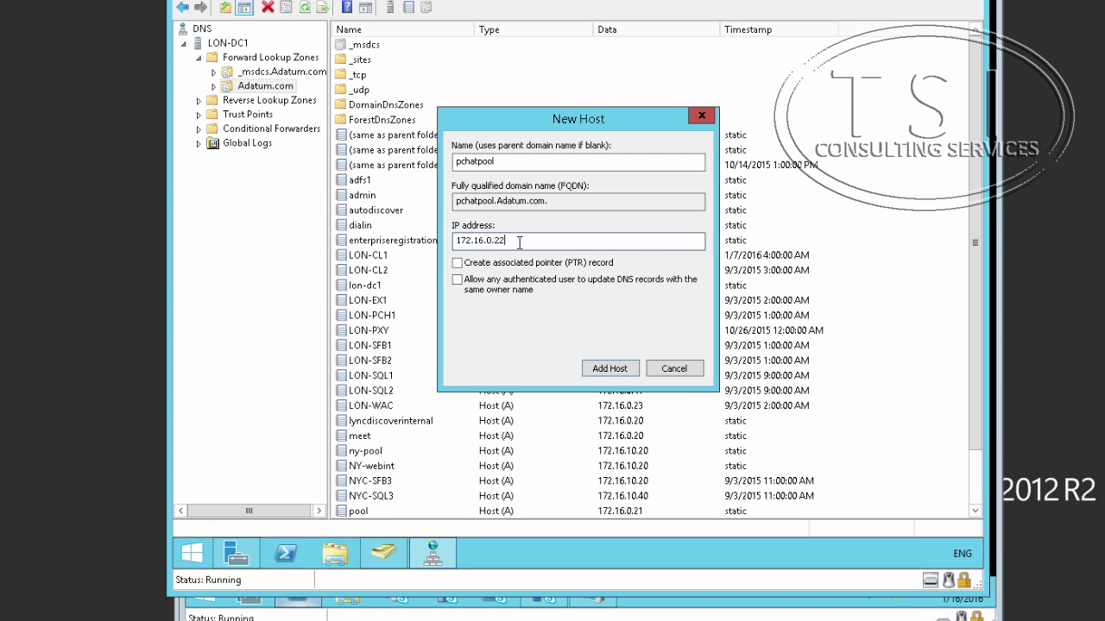
{"action": "left_click", "coordinate": [609, 370]}
{"action": "left_click", "coordinate": [736, 320]}
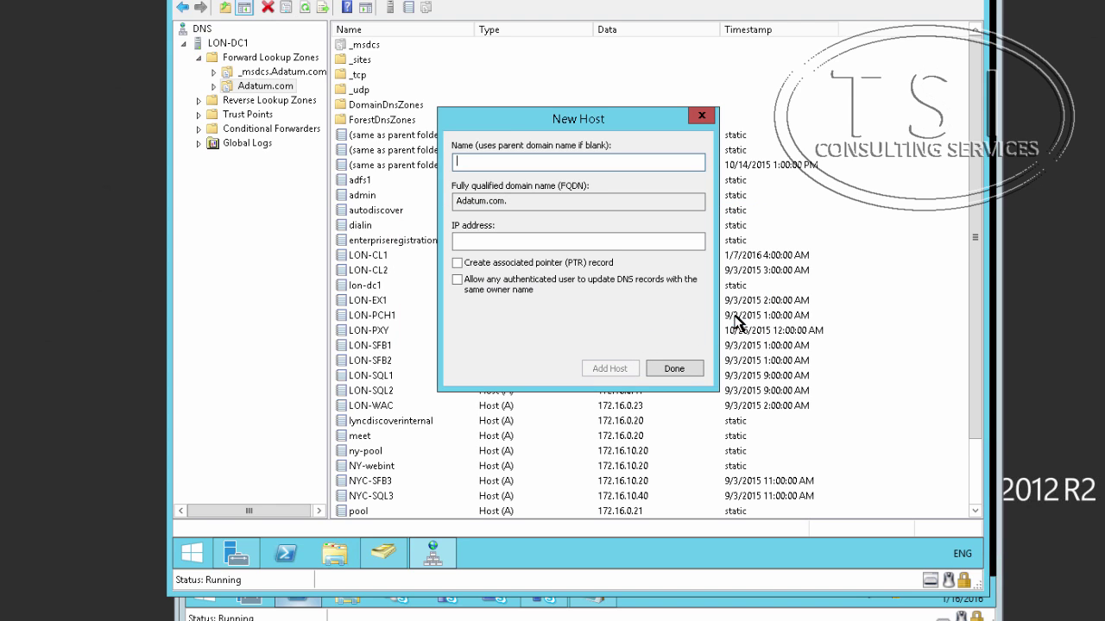
{"action": "left_click", "coordinate": [670, 370]}
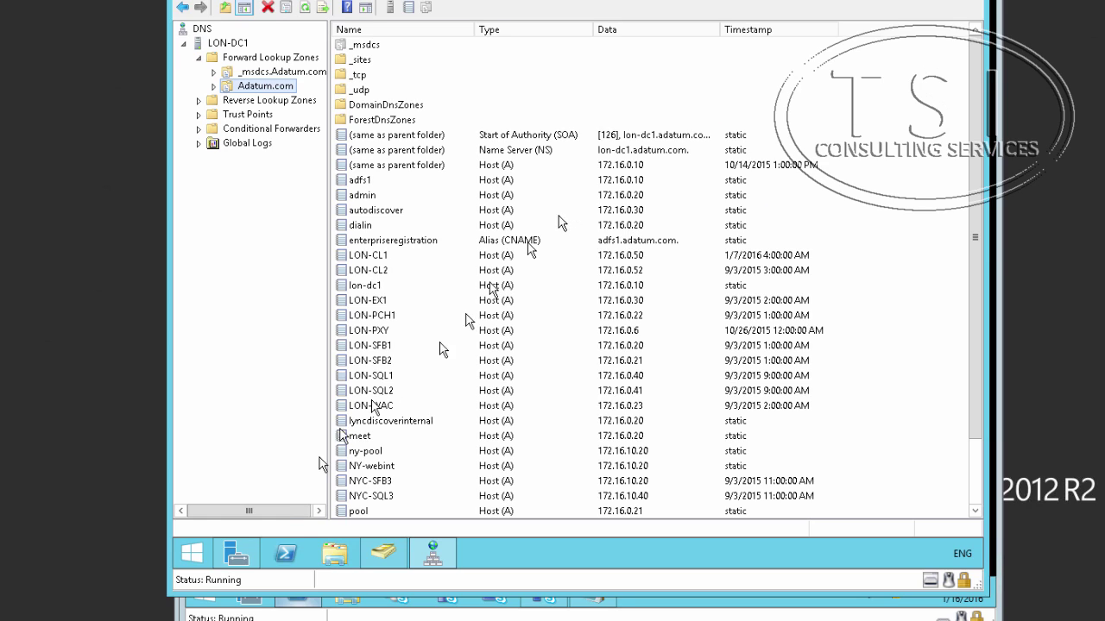
Test name resolution of pchatpool.adatum.com with nslookup in PowerShell on LON-DC1, correcting the misspelled domain.
{"action": "left_click", "coordinate": [286, 556]}
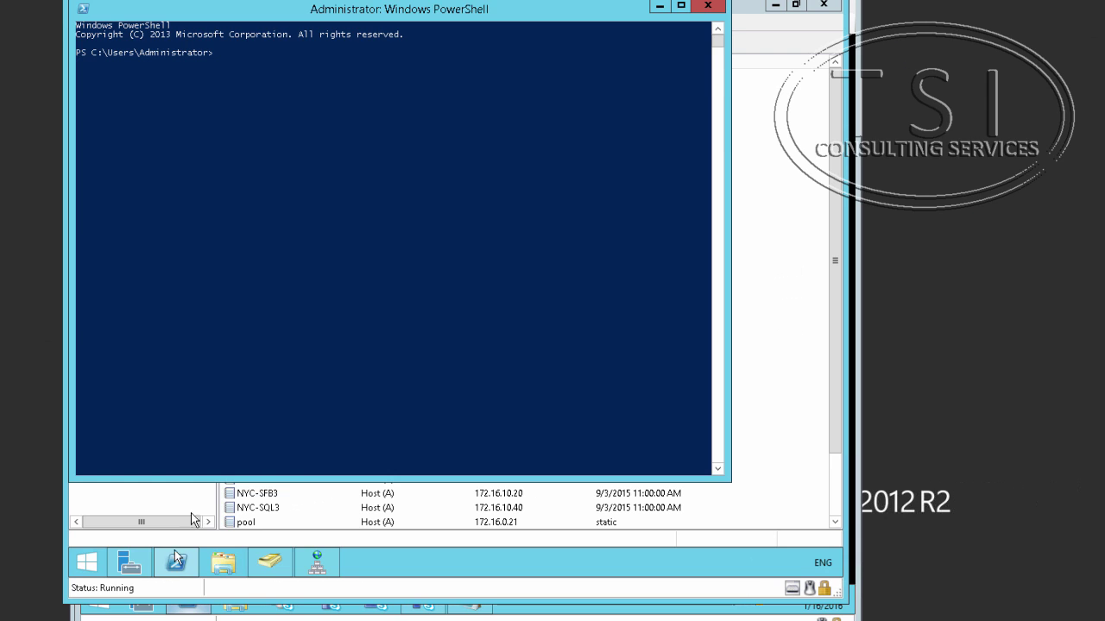
{"action": "left_click", "coordinate": [305, 235]}
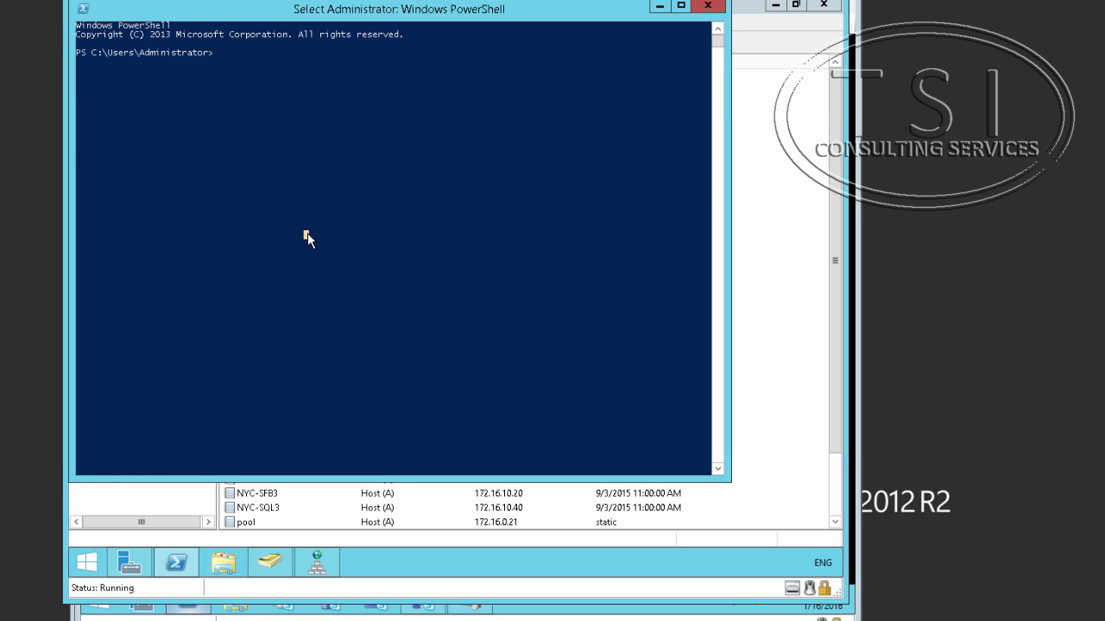
{"action": "type", "text": "nslookup pchatpool.aqdatumn.com"}
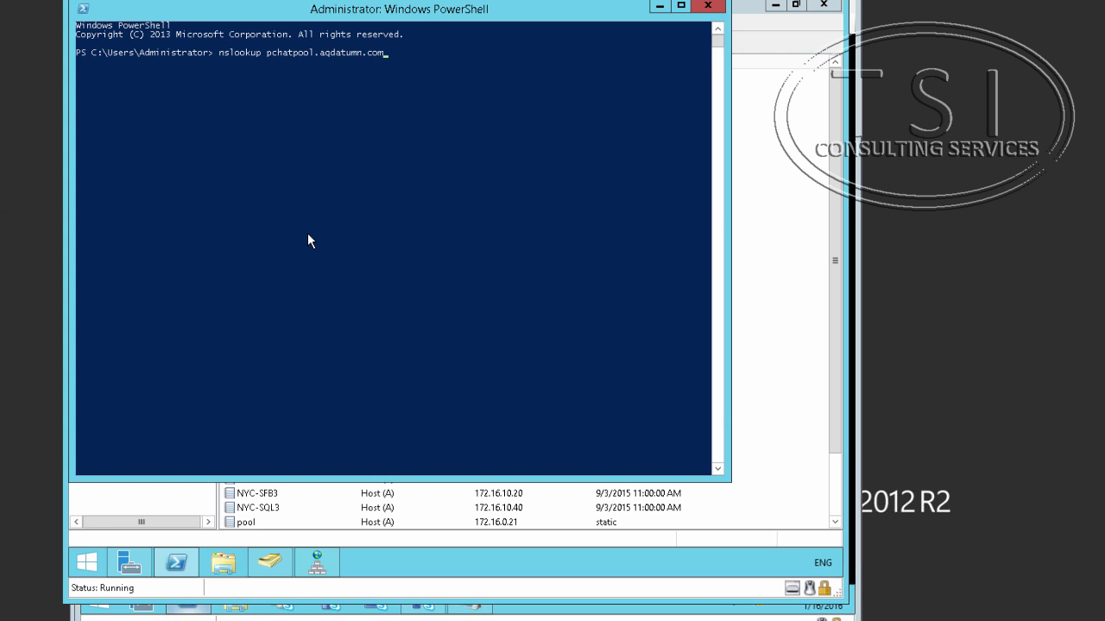
{"action": "key", "text": "Left"}
{"action": "key", "text": "Left"}
{"action": "key", "text": "Left"}
{"action": "key", "text": "Left"}
{"action": "key", "text": "BackSpace"}
{"action": "key", "text": "Return"}
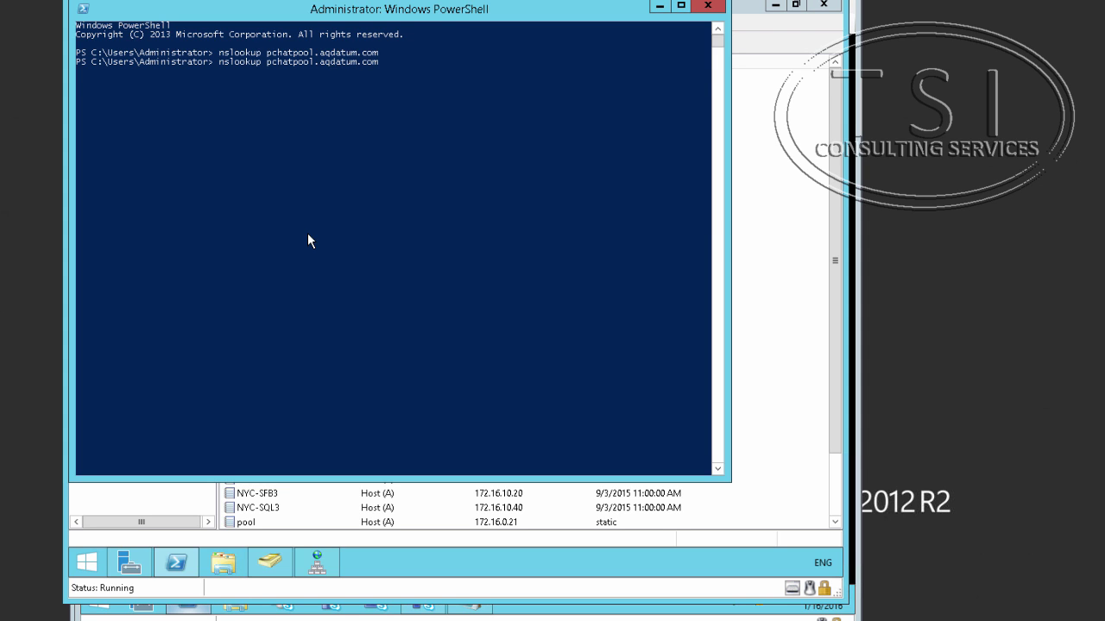
{"action": "key", "text": "BackSpace"}
{"action": "key", "text": "Return"}
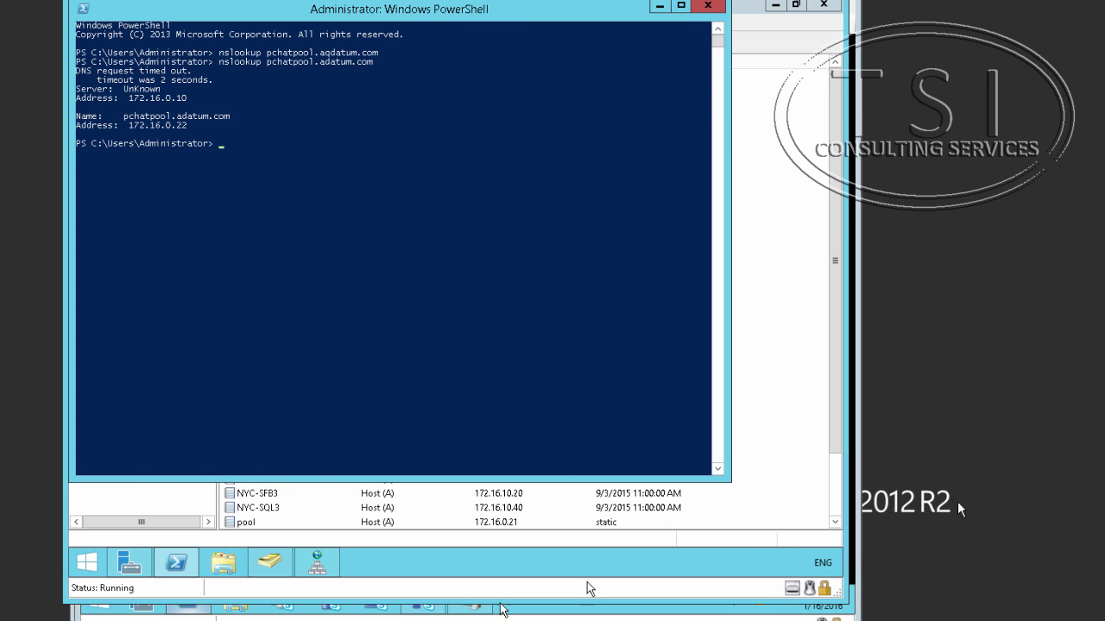
Switch to LON-PCH1 and review its installed features with Get-WindowsFeature | Where-Object InstallState -eq Installed in PowerShell.
{"action": "mouse_move", "coordinate": [138, 615]}
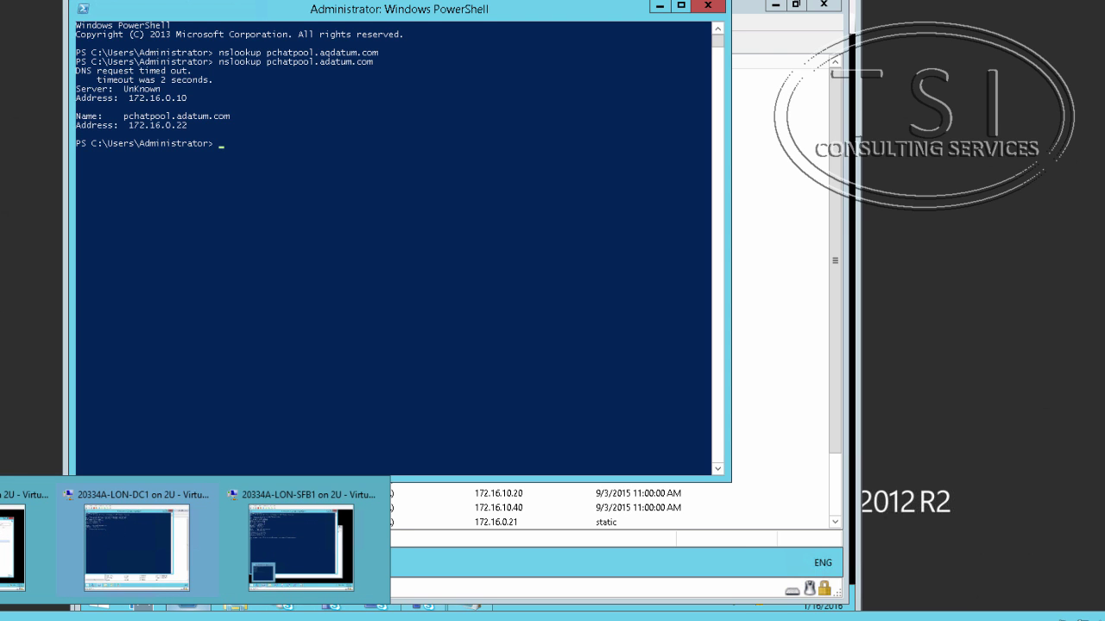
{"action": "left_click", "coordinate": [13, 548]}
{"action": "left_click", "coordinate": [202, 22]}
{"action": "left_click", "coordinate": [231, 40]}
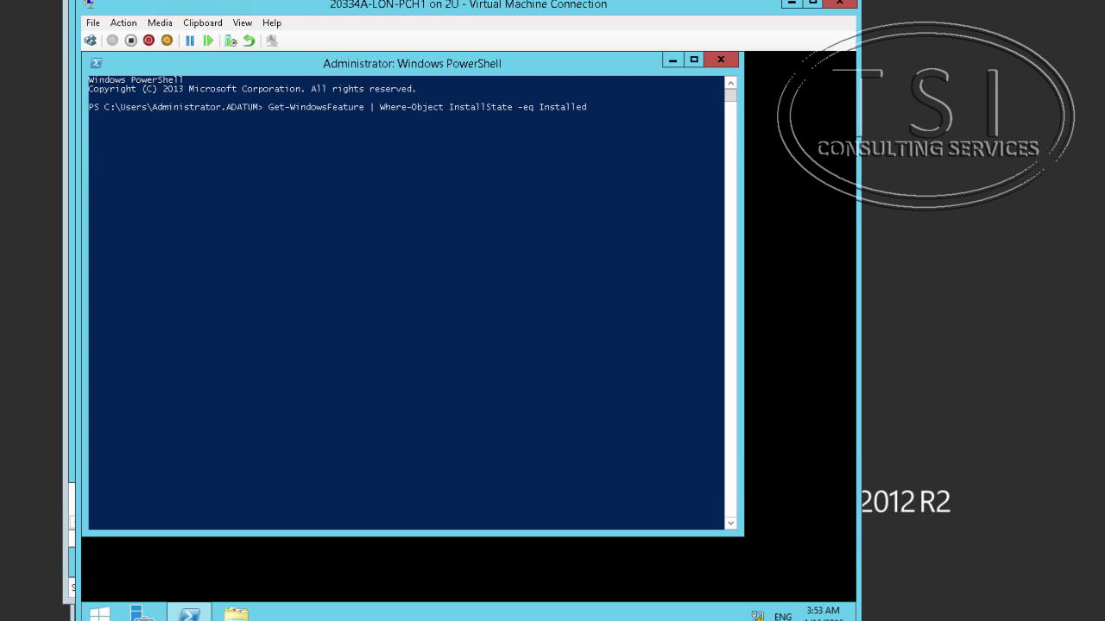
{"action": "left_click", "coordinate": [245, 425]}
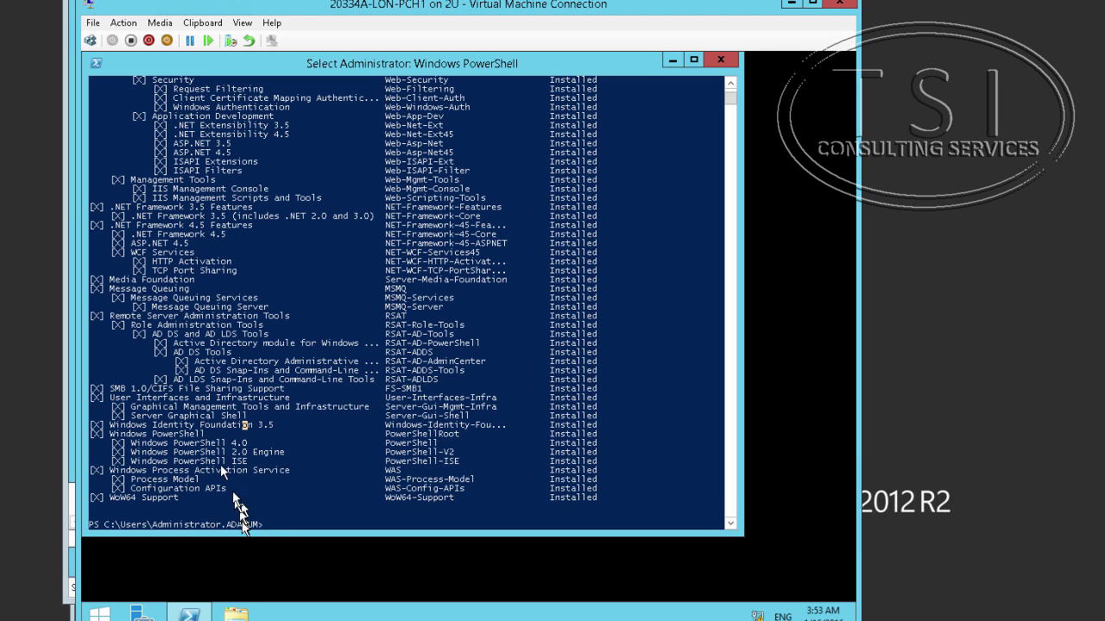
{"action": "left_click", "coordinate": [245, 426]}
{"action": "scroll", "coordinate": [471, 300], "scroll_direction": "up", "scroll_amount": 1}
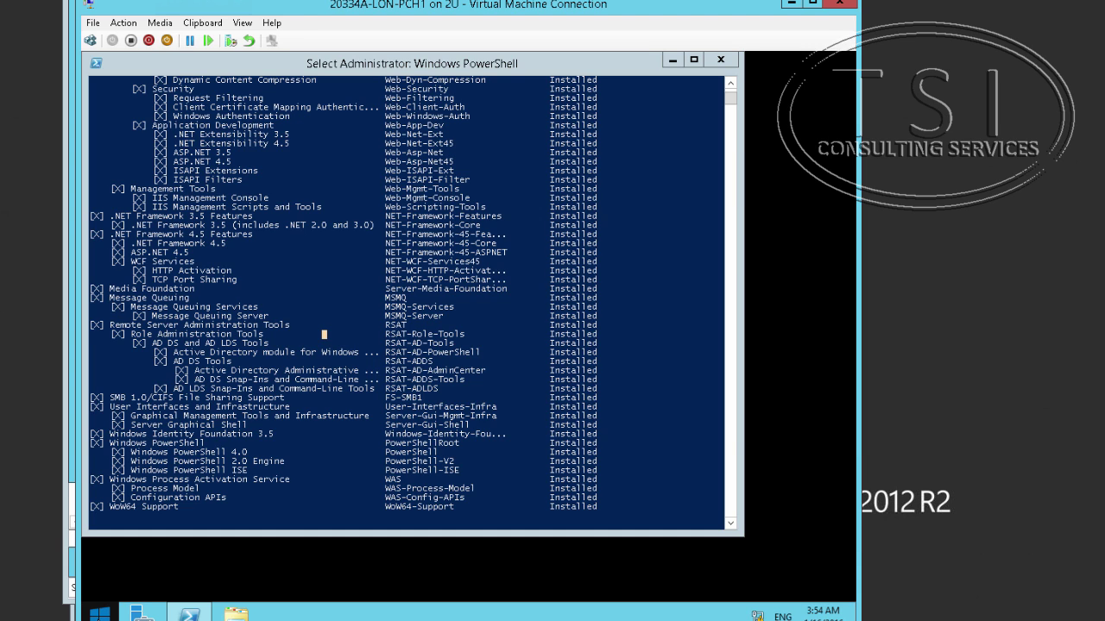
Look through the full list of apps on LON-PCH1.
{"action": "key", "text": "super"}
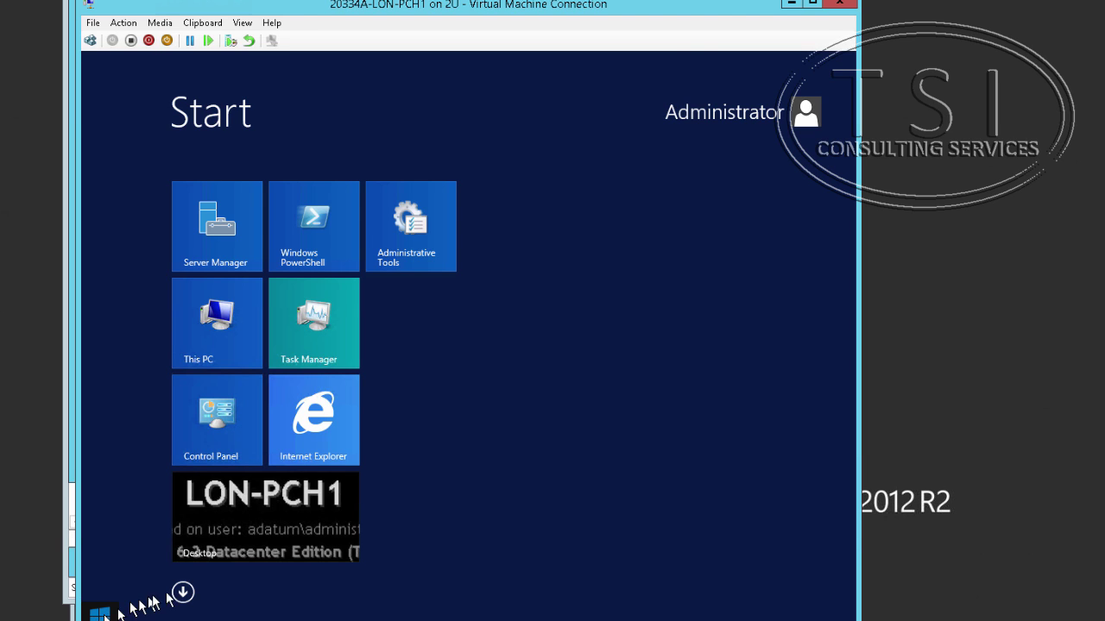
{"action": "left_click", "coordinate": [182, 594]}
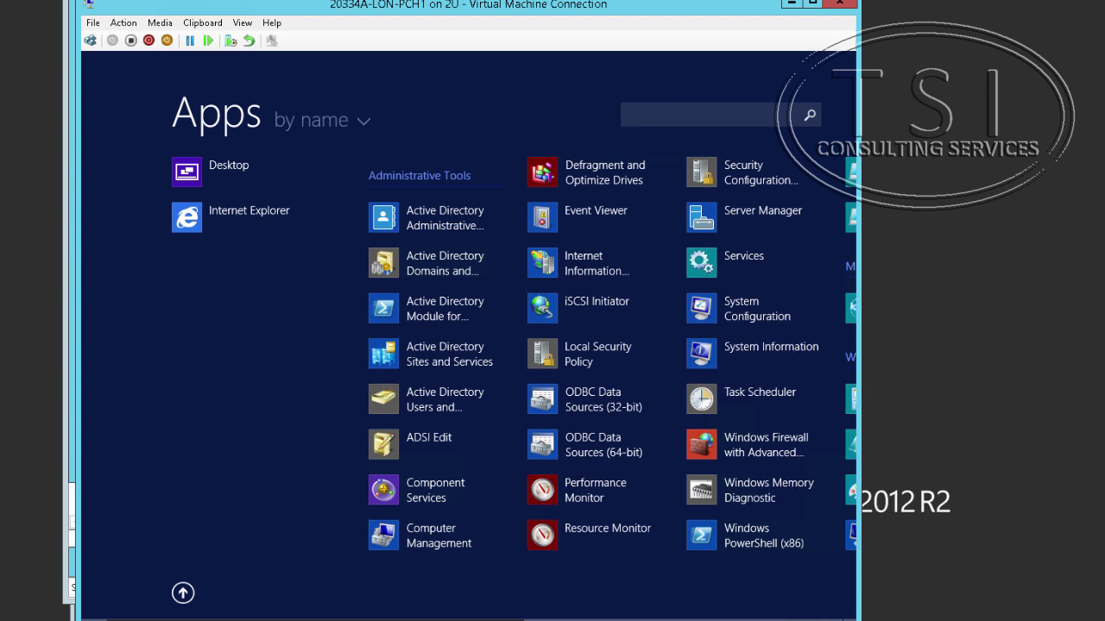
{"action": "scroll", "coordinate": [407, 604], "scroll_direction": "down", "scroll_amount": 3}
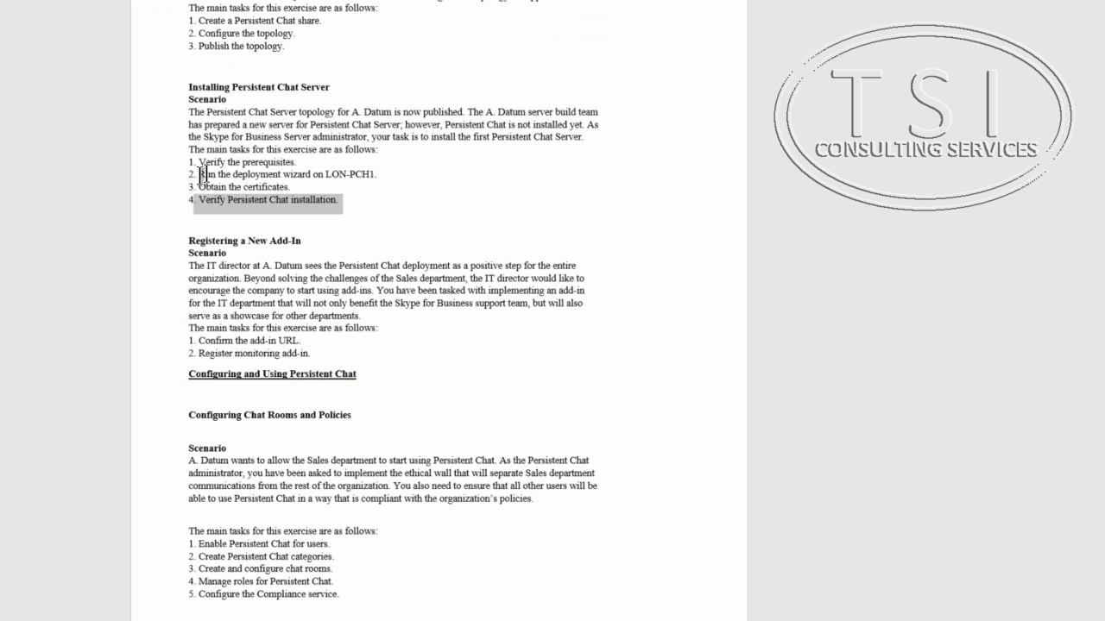
Run Setup.exe from the DVD on LON-PCH1, install Skype for Business Server 2015 core components without checking for updates, and accept the license terms.
{"action": "left_click_drag", "start_coordinate": [196, 175], "coordinate": [403, 173]}
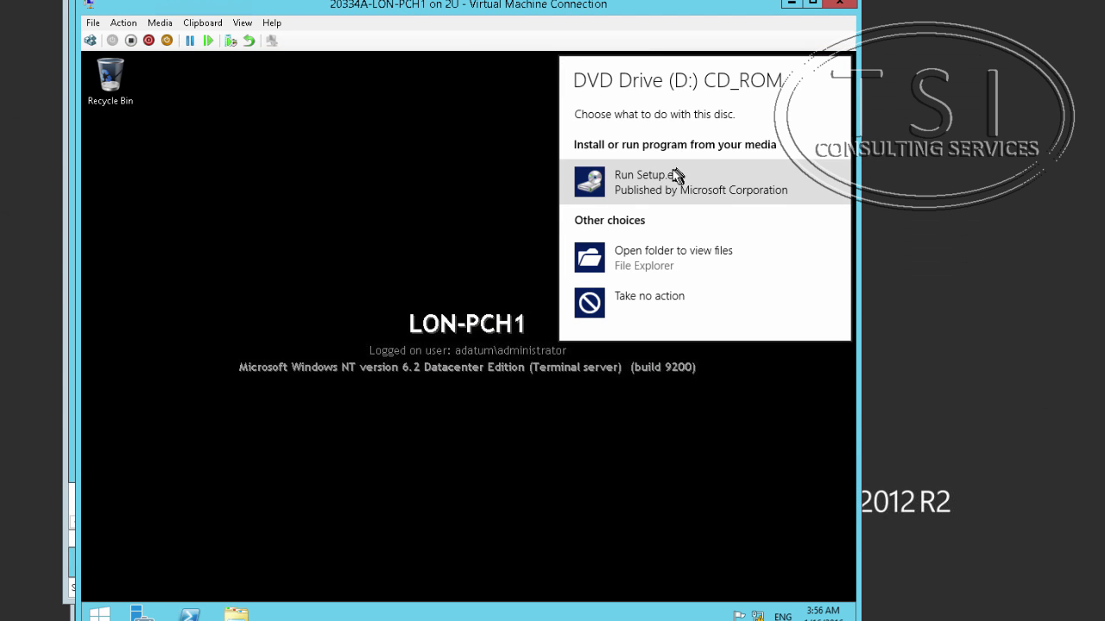
{"action": "left_click", "coordinate": [673, 176]}
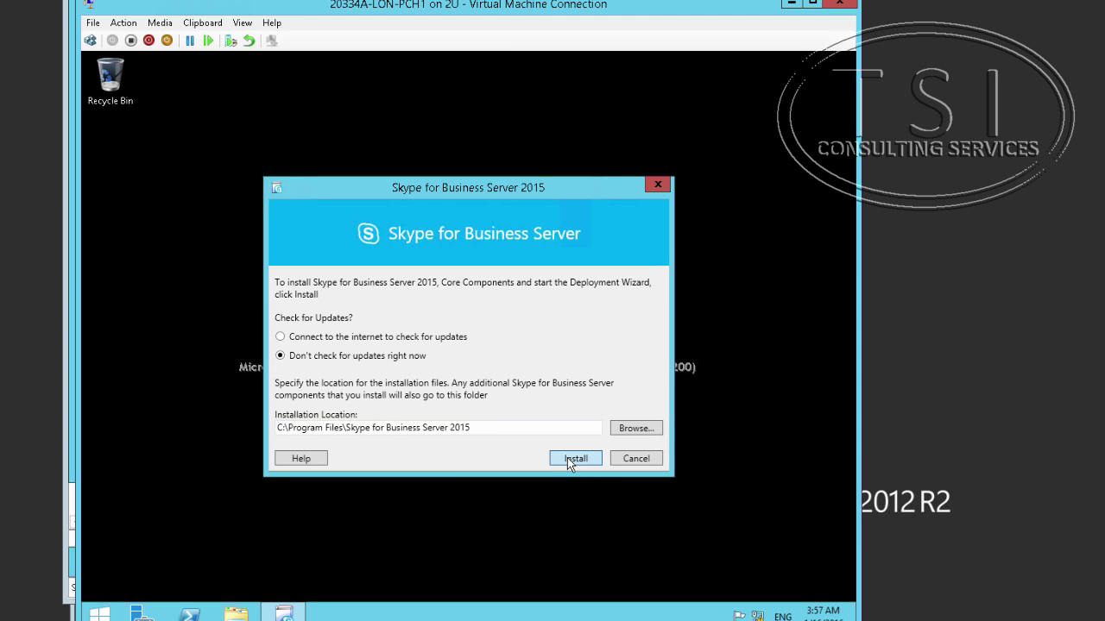
{"action": "left_click", "coordinate": [568, 460]}
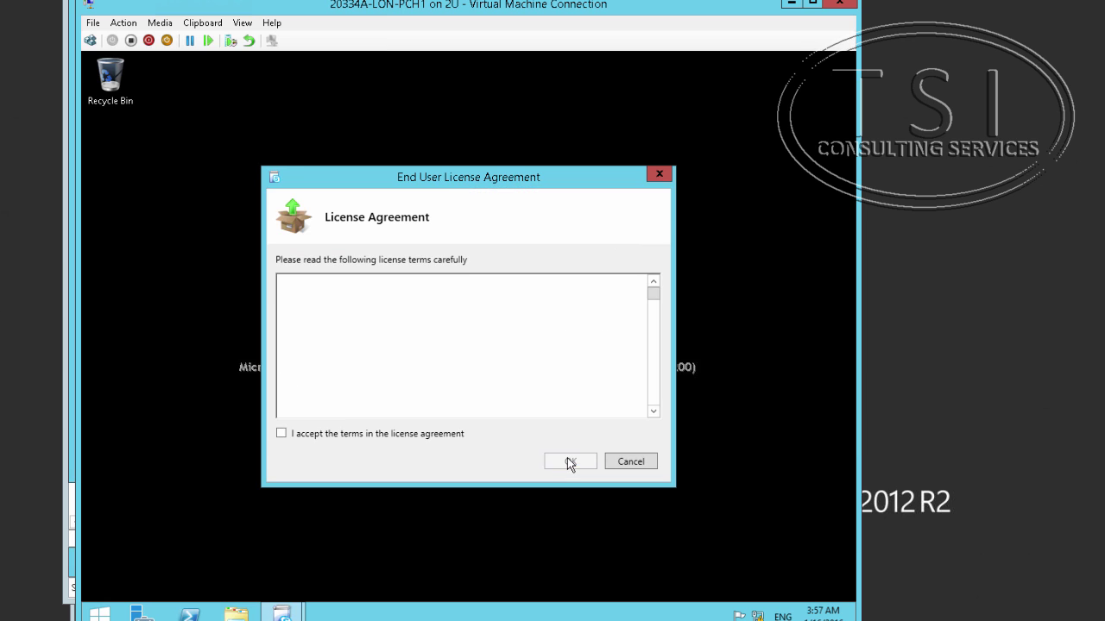
{"action": "left_click", "coordinate": [395, 434]}
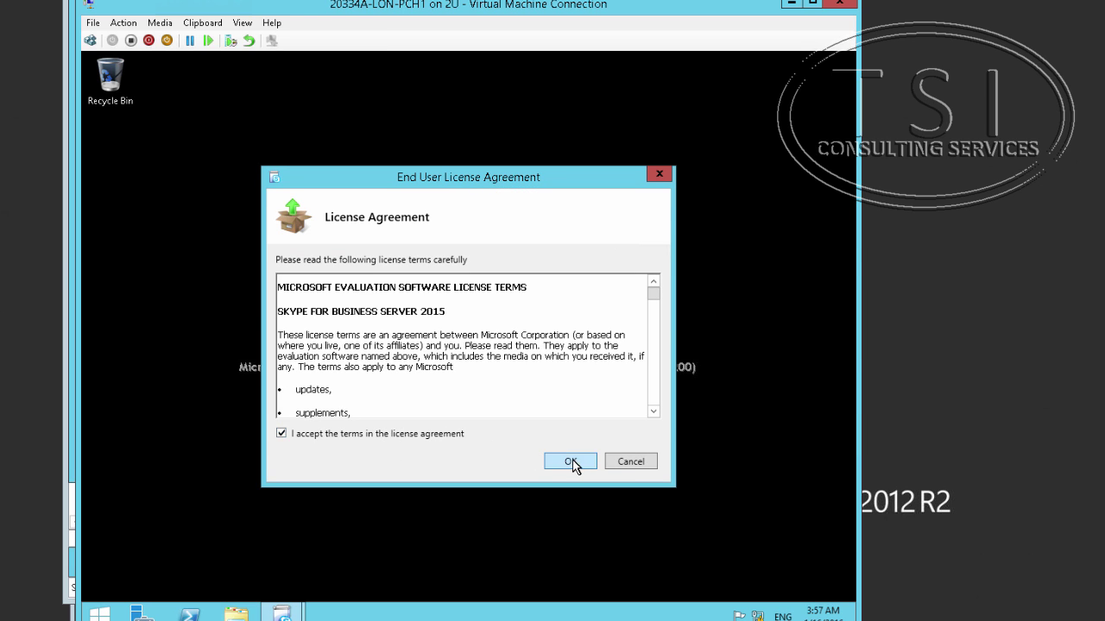
{"action": "left_click", "coordinate": [572, 464]}
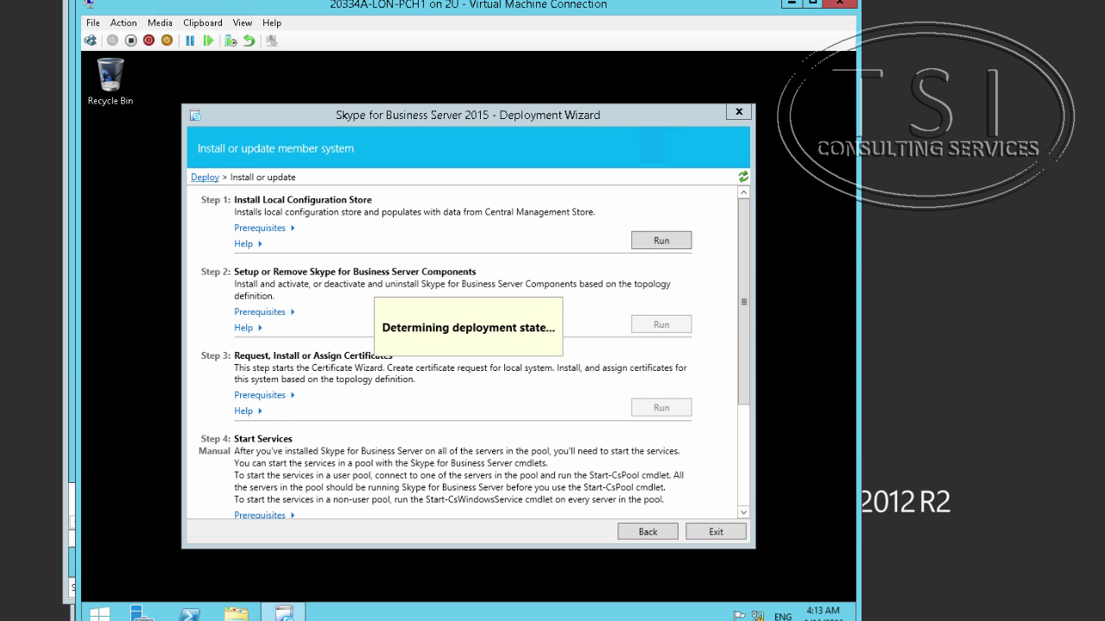
Install the local configuration store on LON-PCH1, review its command output, and finish the task.
{"action": "left_click", "coordinate": [673, 241]}
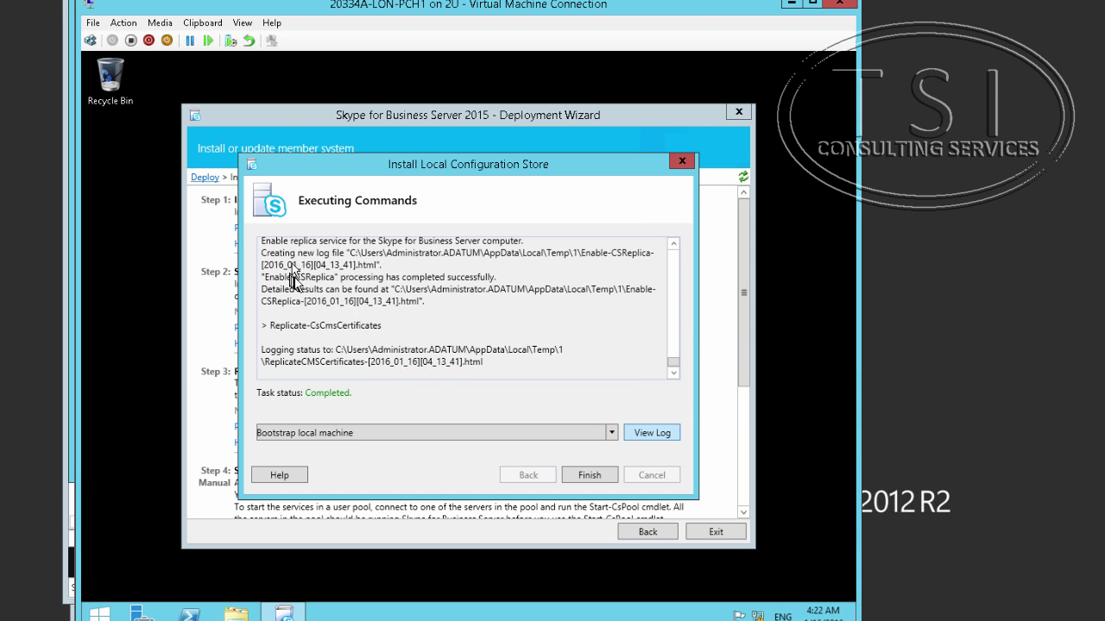
{"action": "scroll", "coordinate": [315, 294], "scroll_direction": "up", "scroll_amount": 2}
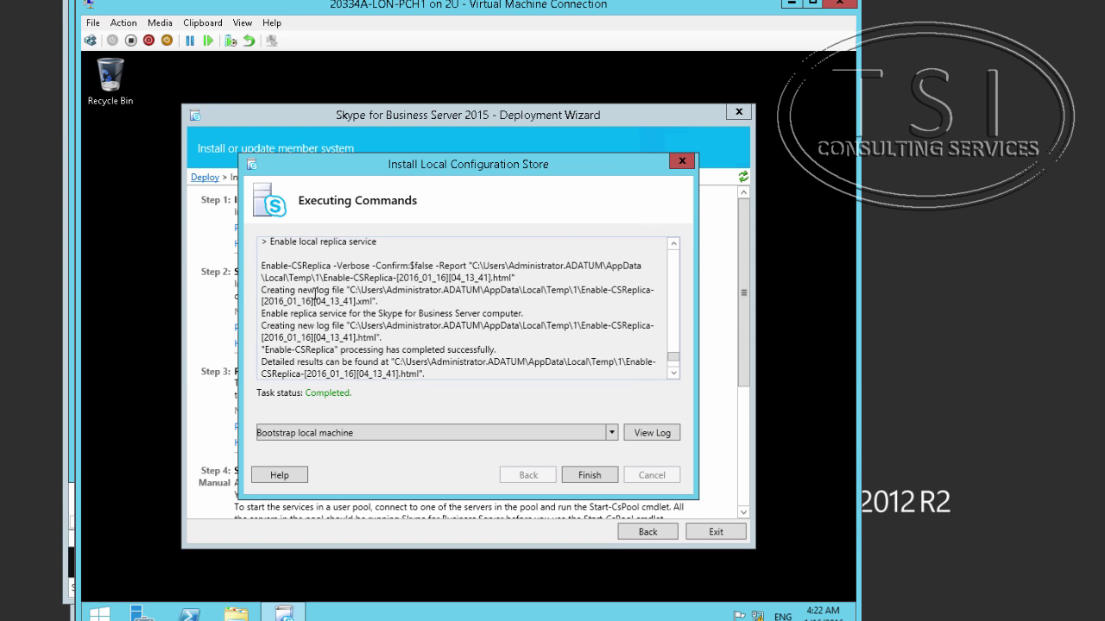
{"action": "scroll", "coordinate": [315, 294], "scroll_direction": "down", "scroll_amount": 2}
{"action": "scroll", "coordinate": [302, 302], "scroll_direction": "up", "scroll_amount": 2}
{"action": "scroll", "coordinate": [297, 302], "scroll_direction": "up", "scroll_amount": 3}
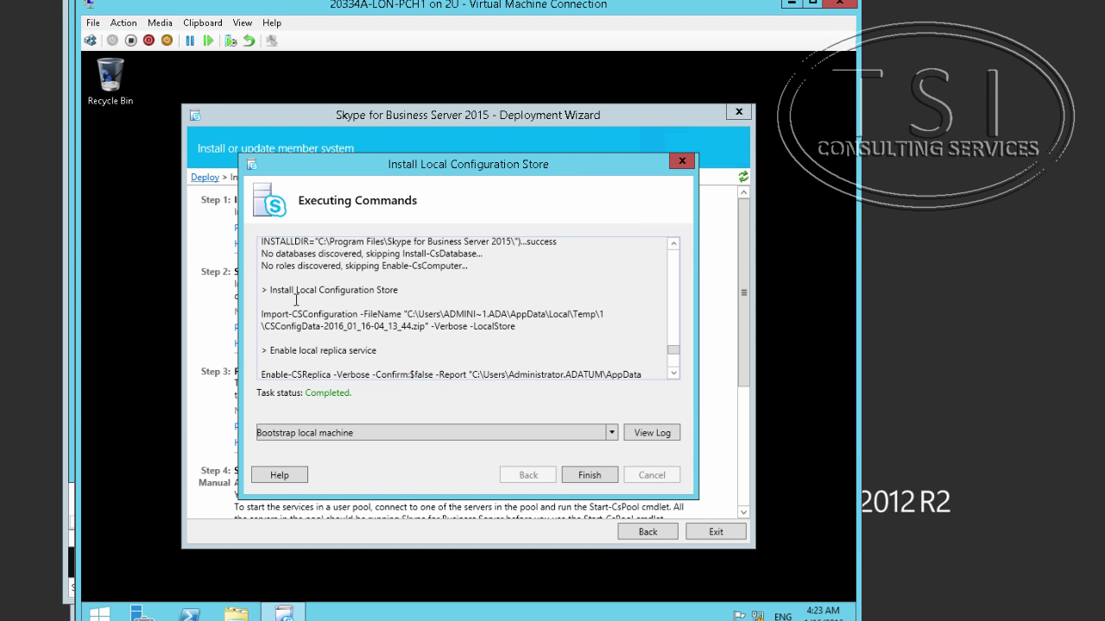
{"action": "scroll", "coordinate": [298, 302], "scroll_direction": "up", "scroll_amount": 2}
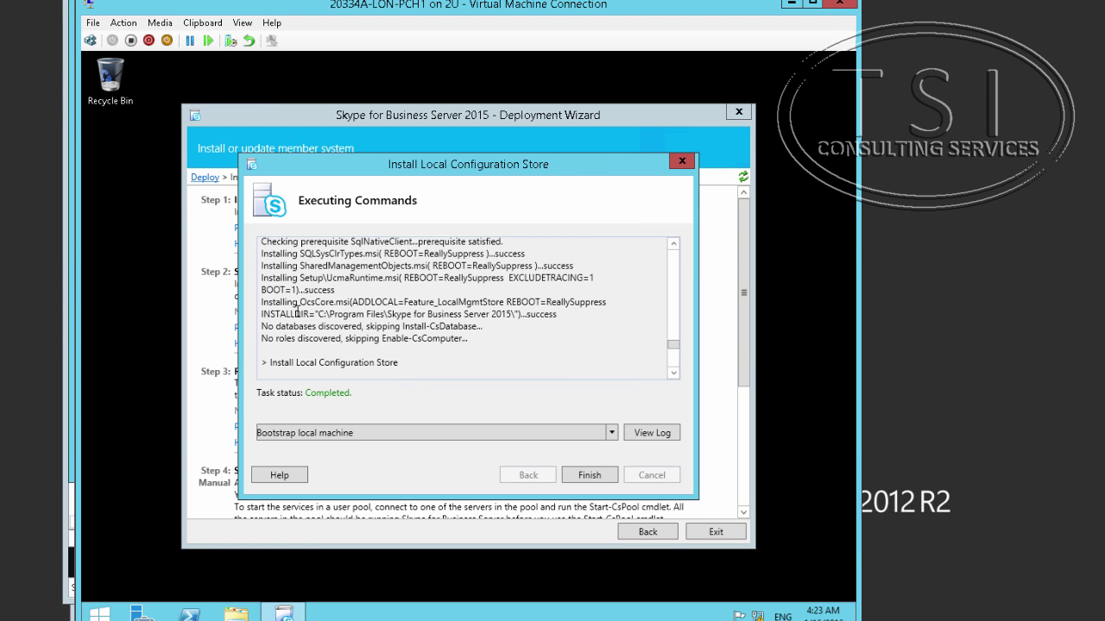
{"action": "scroll", "coordinate": [295, 298], "scroll_direction": "up", "scroll_amount": 2}
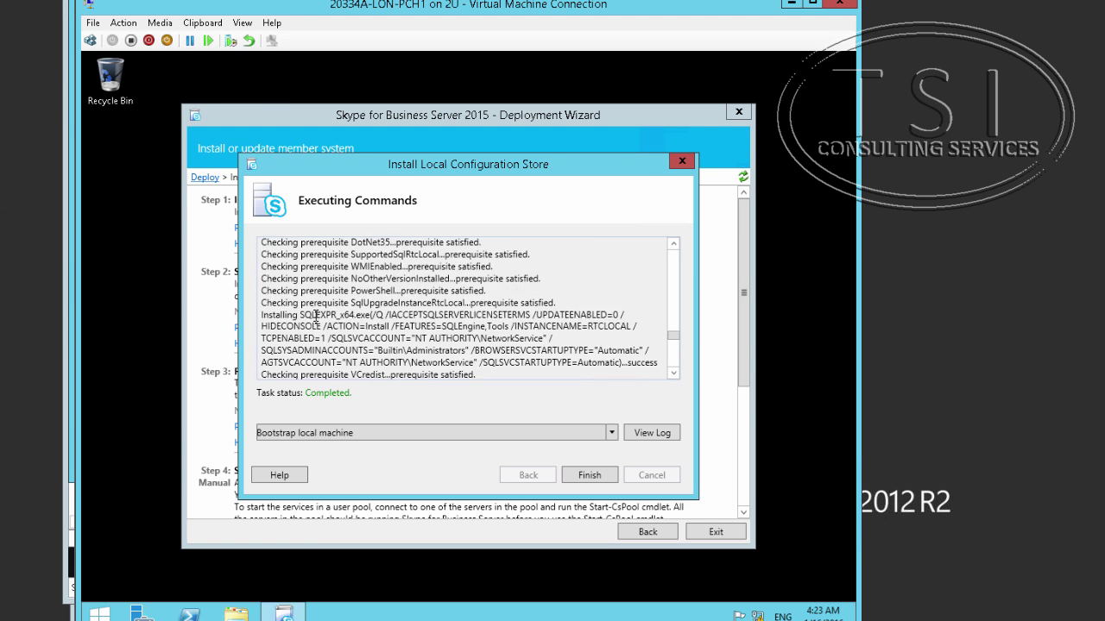
{"action": "scroll", "coordinate": [313, 315], "scroll_direction": "up", "scroll_amount": 2}
{"action": "scroll", "coordinate": [312, 318], "scroll_direction": "down", "scroll_amount": 6}
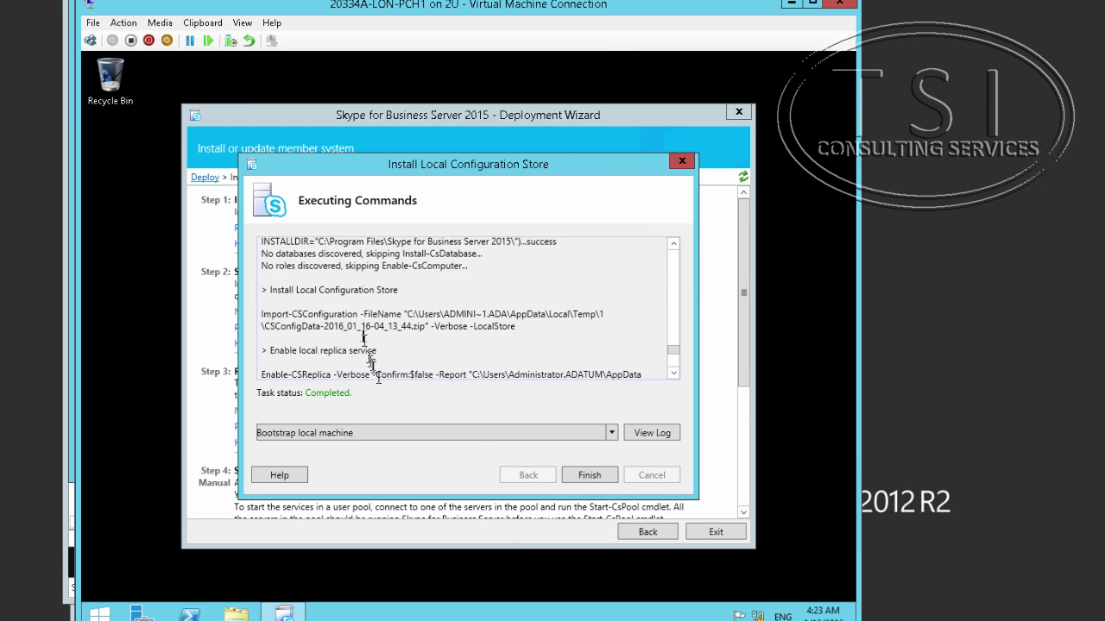
{"action": "left_click", "coordinate": [591, 477]}
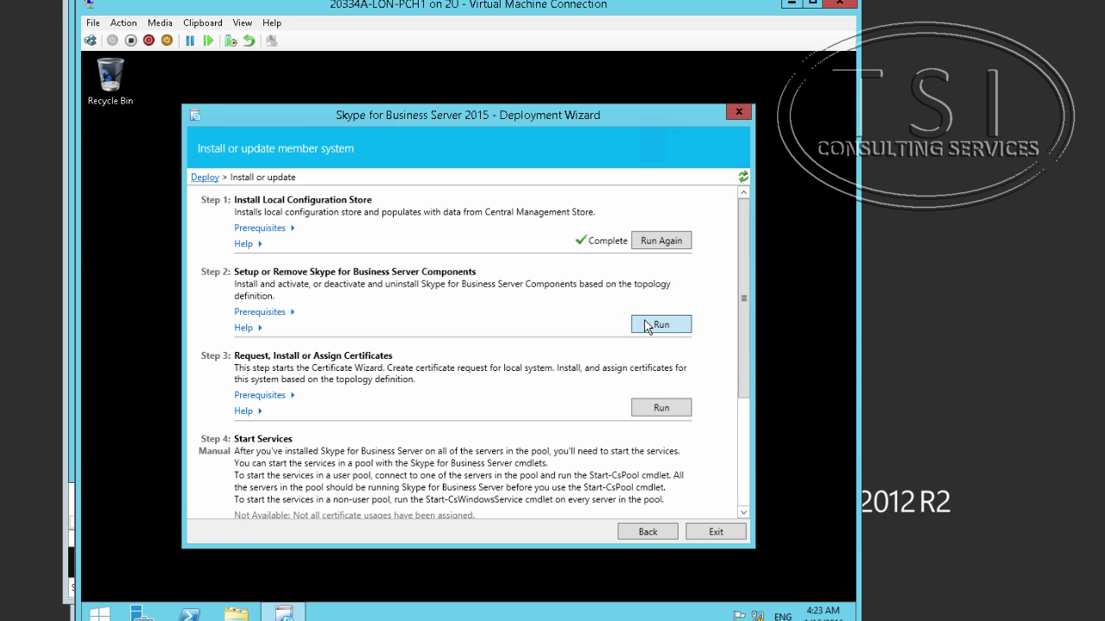
Set up the Skype for Business Server components on LON-PCH1 and close the completed task.
{"action": "left_click", "coordinate": [657, 324]}
{"action": "left_click", "coordinate": [590, 475]}
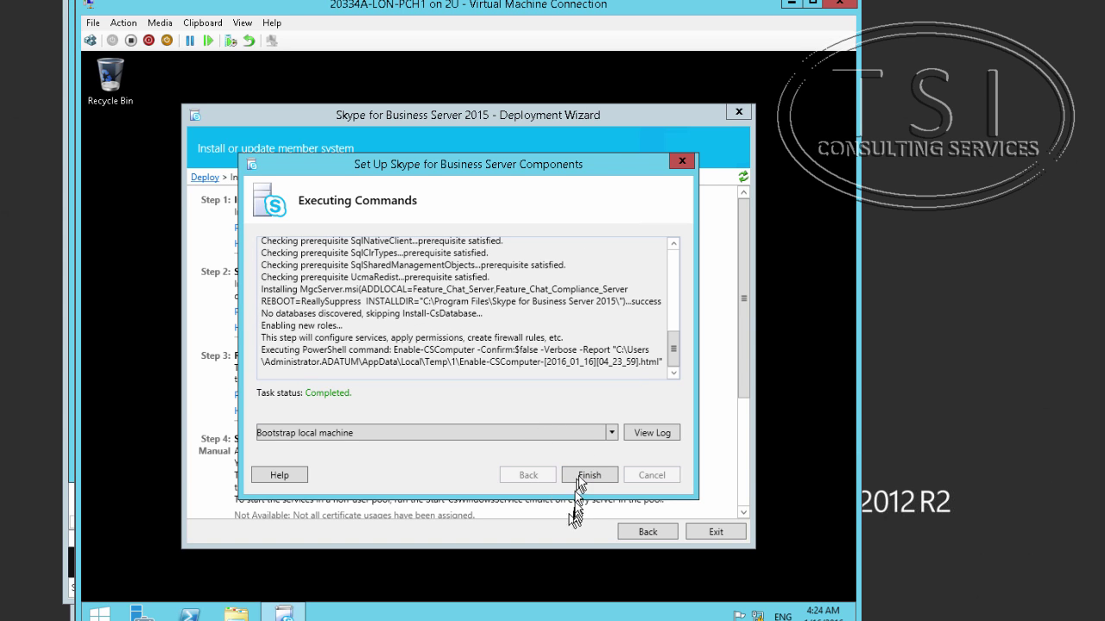
{"action": "left_click", "coordinate": [583, 476]}
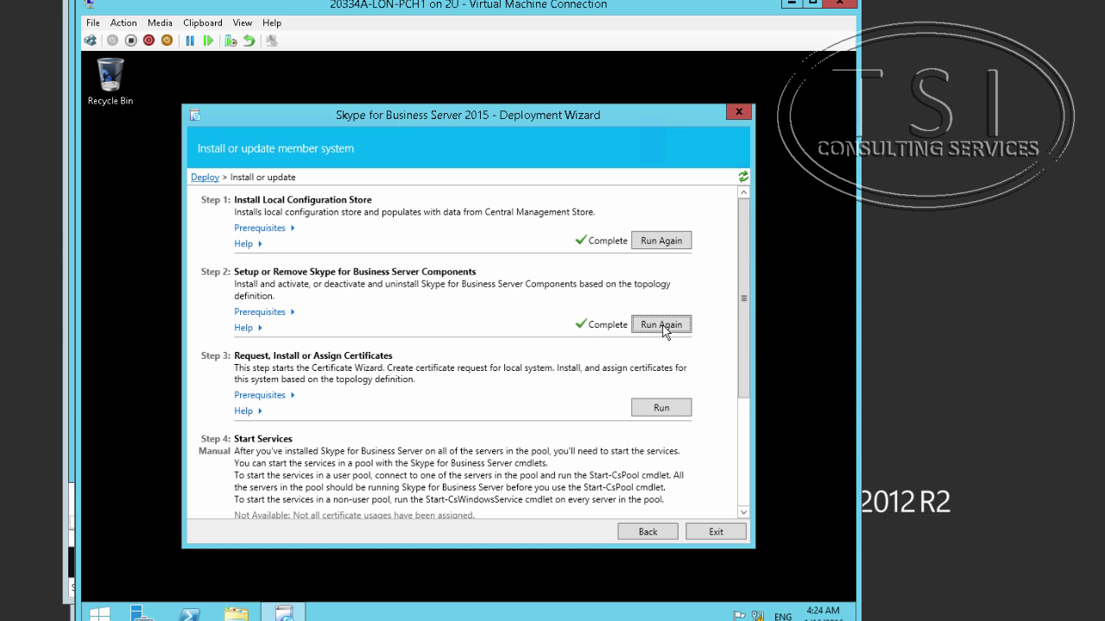
Start a request for the Server default certificate with organization A. Datum. and organizational unit IT.
{"action": "left_click", "coordinate": [661, 409]}
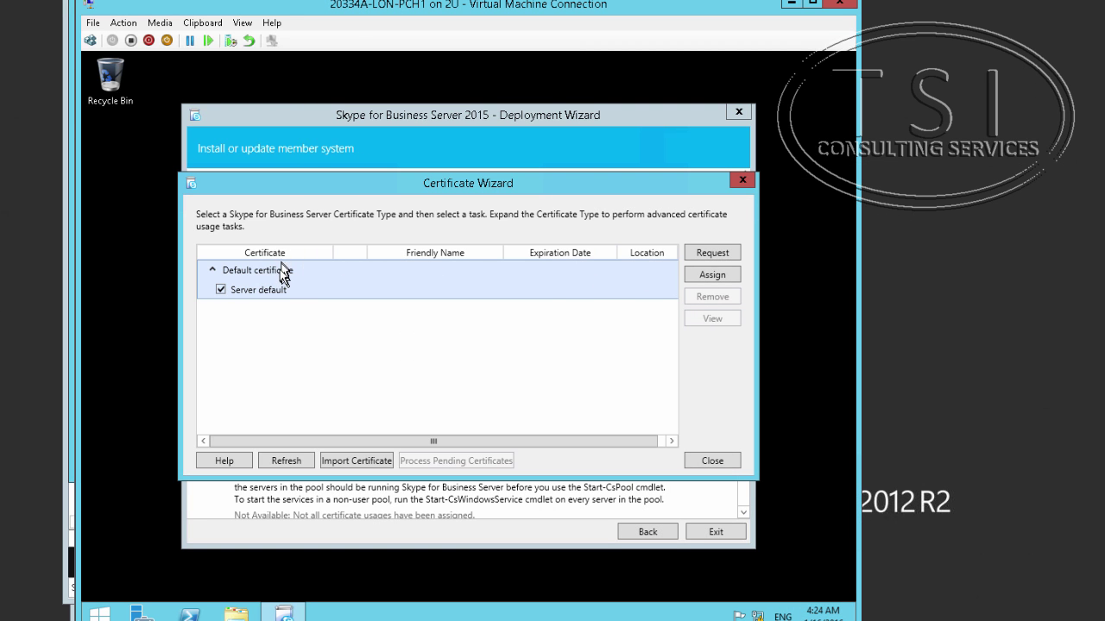
{"action": "left_click", "coordinate": [702, 251]}
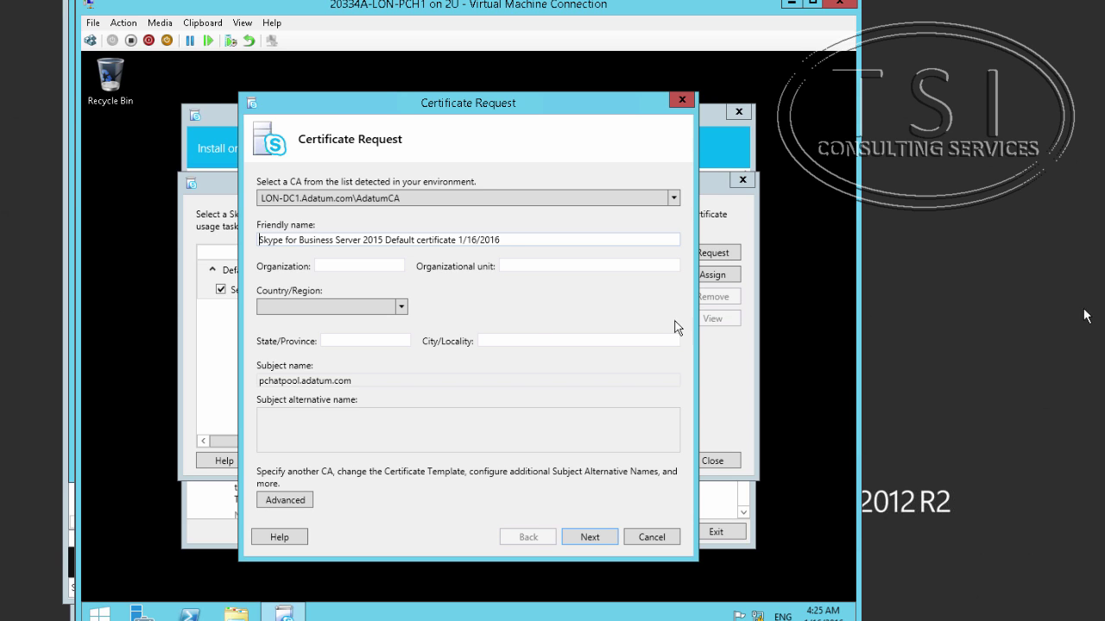
{"action": "key", "text": "Tab"}
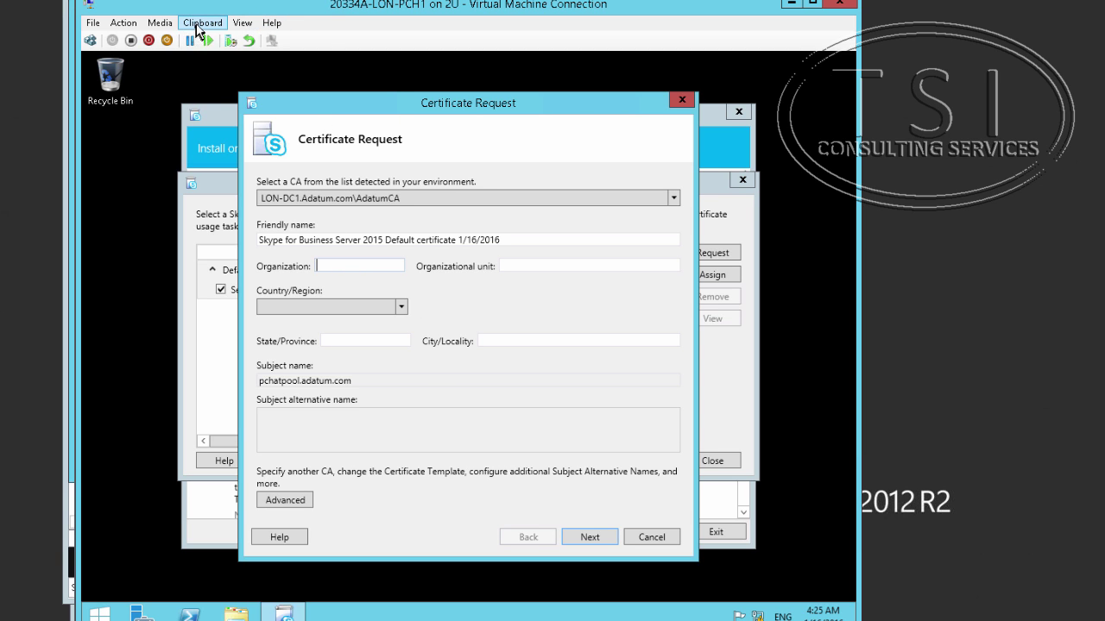
{"action": "left_click", "coordinate": [203, 23]}
{"action": "left_click", "coordinate": [220, 41]}
{"action": "left_click", "coordinate": [530, 266]}
{"action": "type", "text": "IT"}
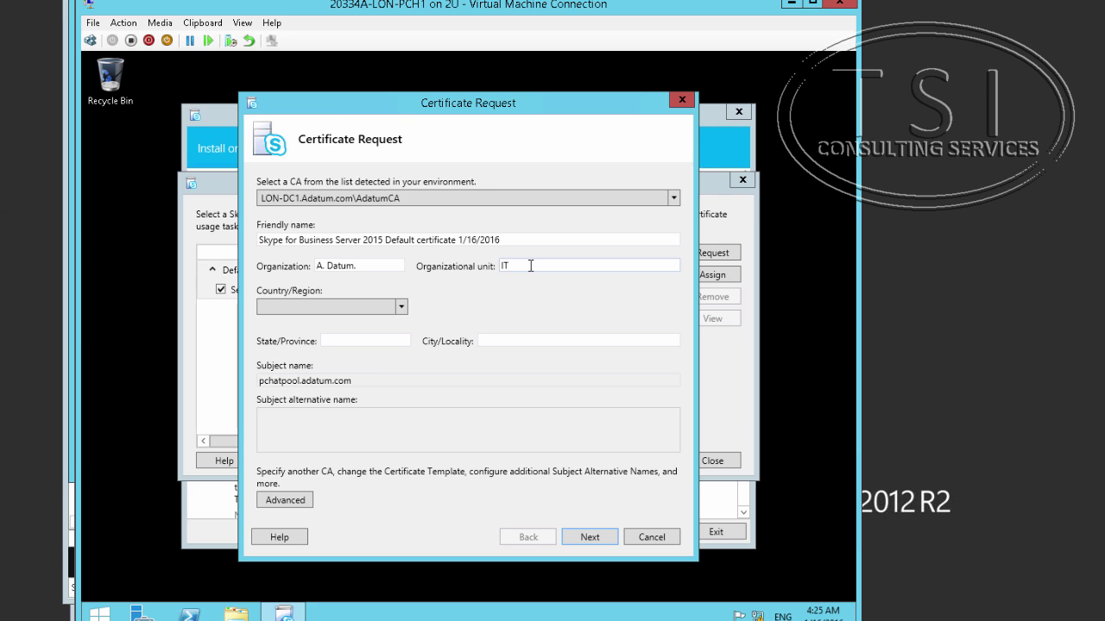
Set the certificate request's country to United Kingdom, state/province to UK, and city to London.
{"action": "left_click", "coordinate": [359, 307]}
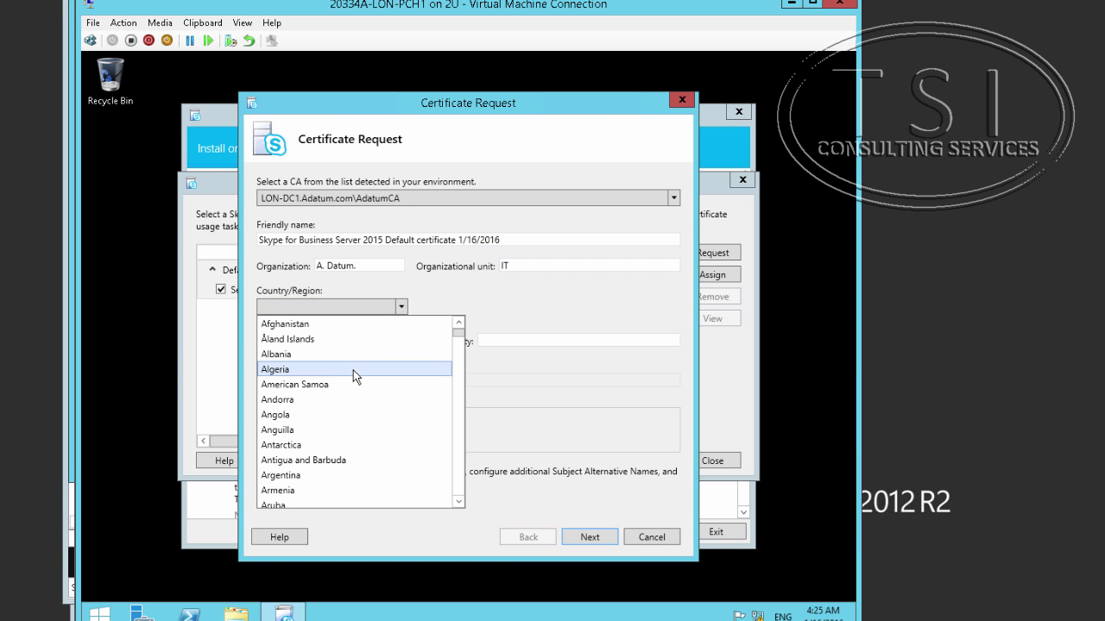
{"action": "key", "text": "u"}
{"action": "key", "text": "Down"}
{"action": "key", "text": "Down"}
{"action": "key", "text": "Down"}
{"action": "key", "text": "Down"}
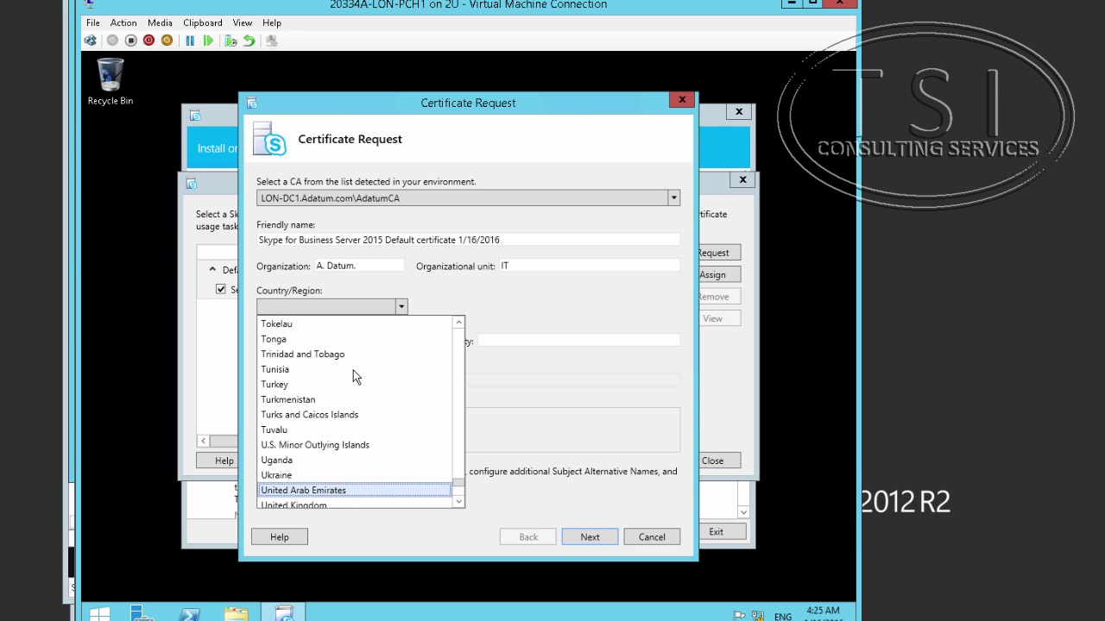
{"action": "key", "text": "Return"}
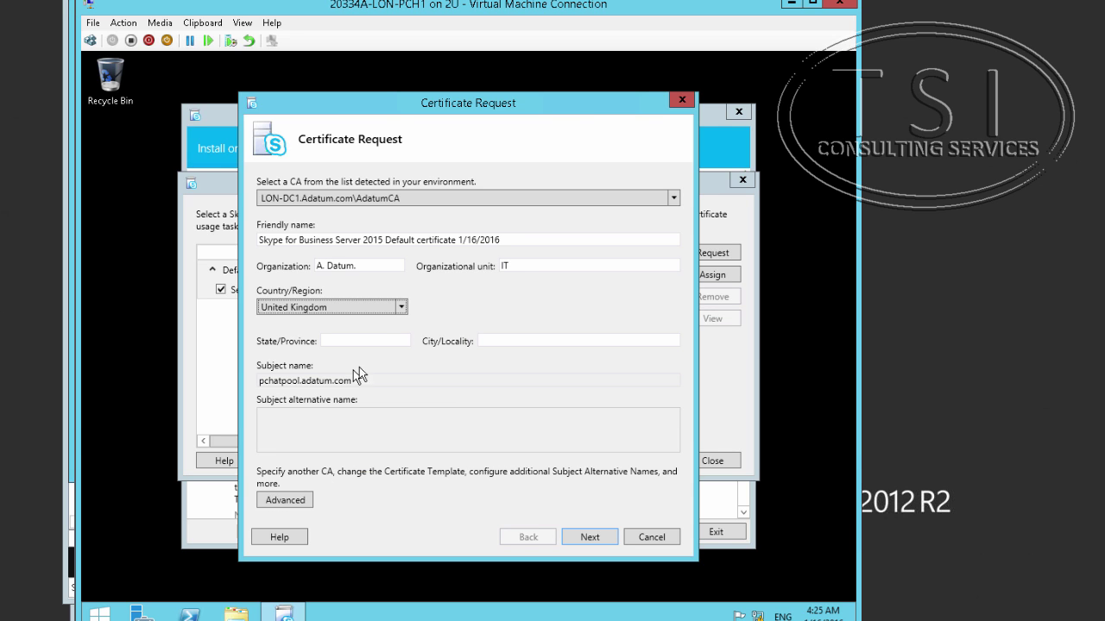
{"action": "left_click", "coordinate": [354, 345]}
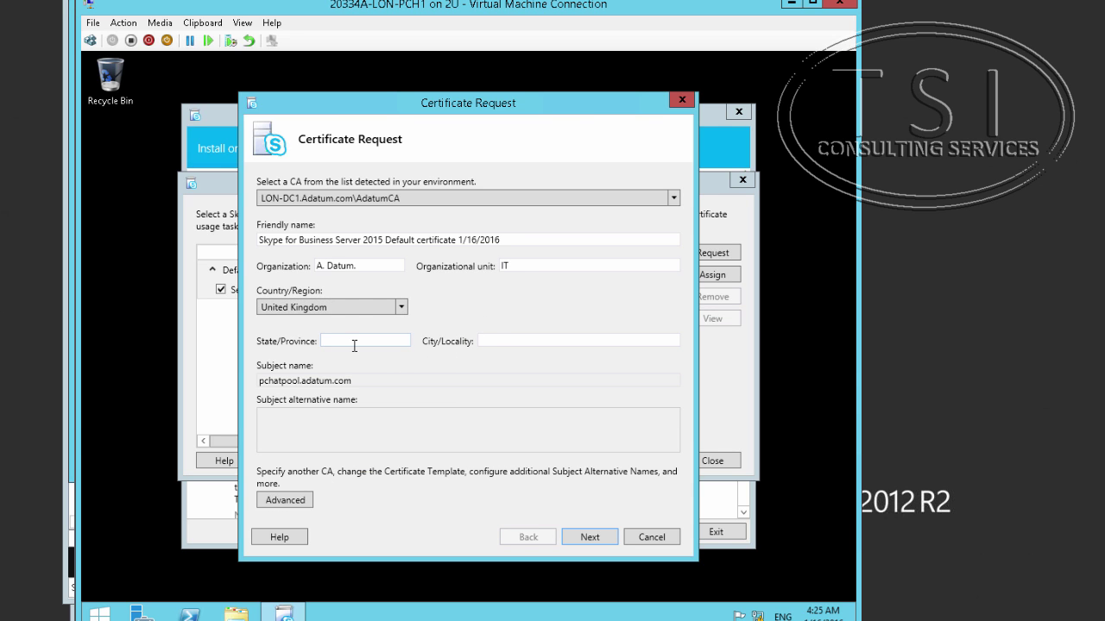
{"action": "type", "text": "UK"}
{"action": "left_click", "coordinate": [573, 342]}
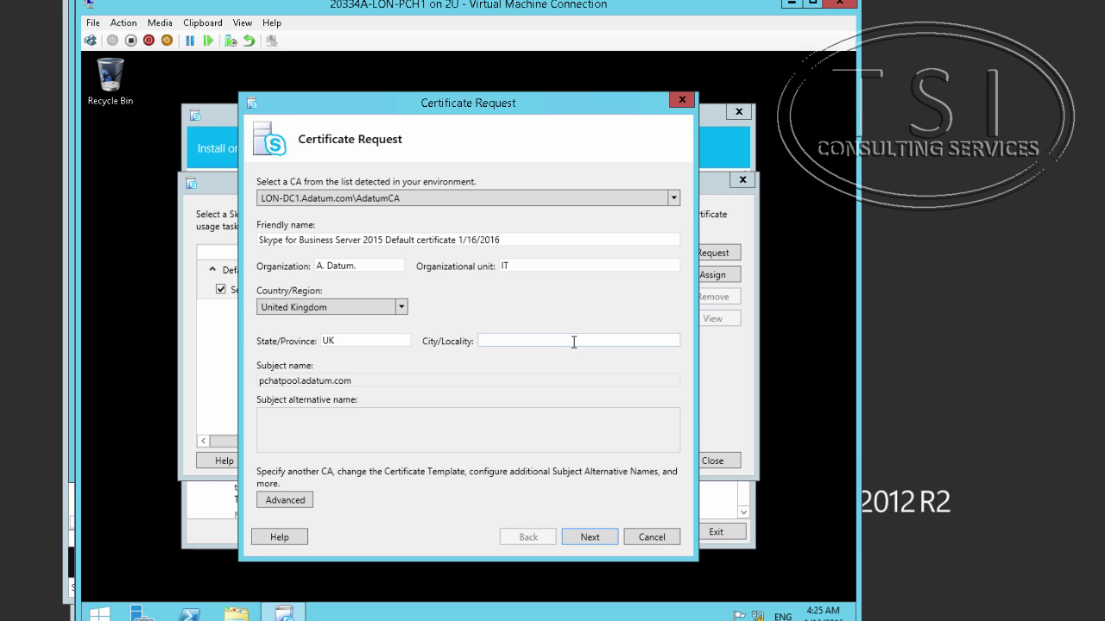
{"action": "type", "text": "London"}
Submit the certificate request for pchatpool.adatum.com to the AdatumCA authority.
{"action": "left_click", "coordinate": [588, 537]}
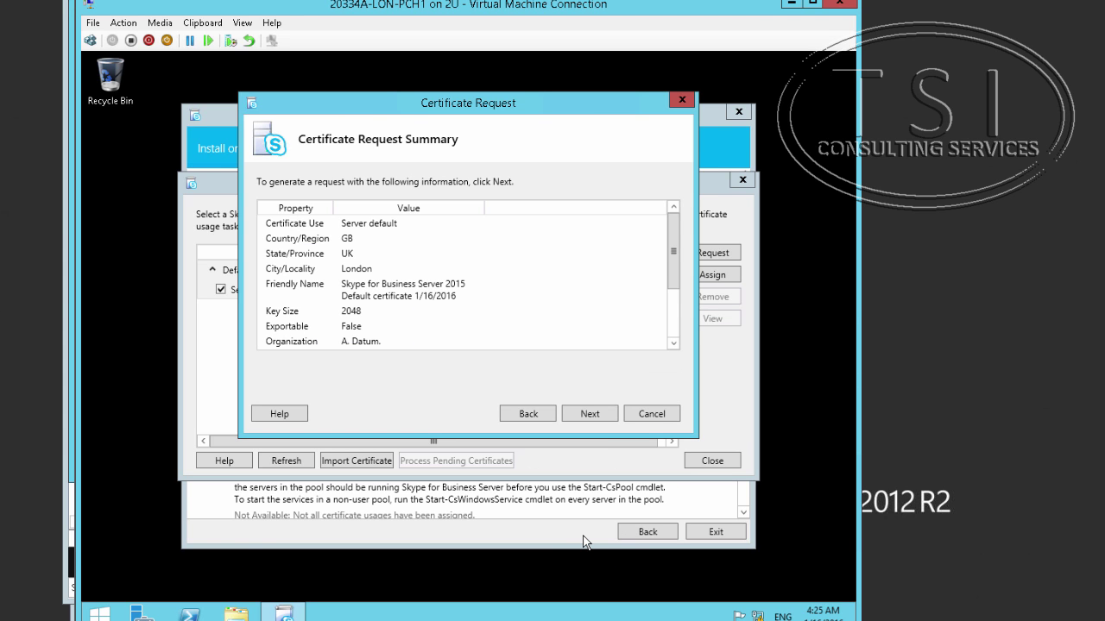
{"action": "left_click", "coordinate": [590, 414]}
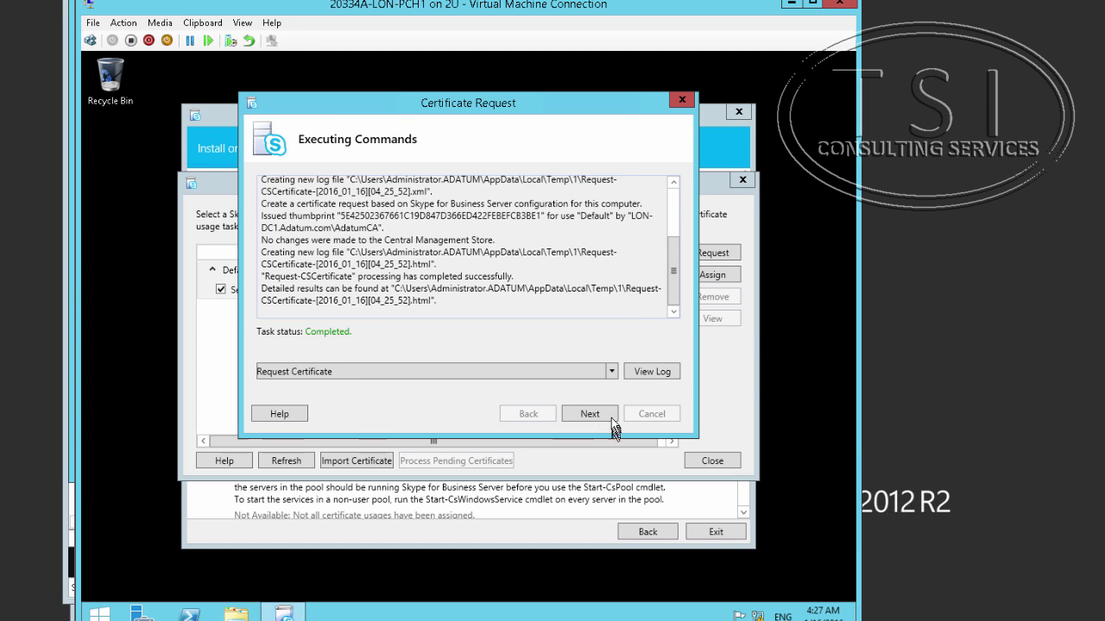
{"action": "left_click", "coordinate": [590, 414]}
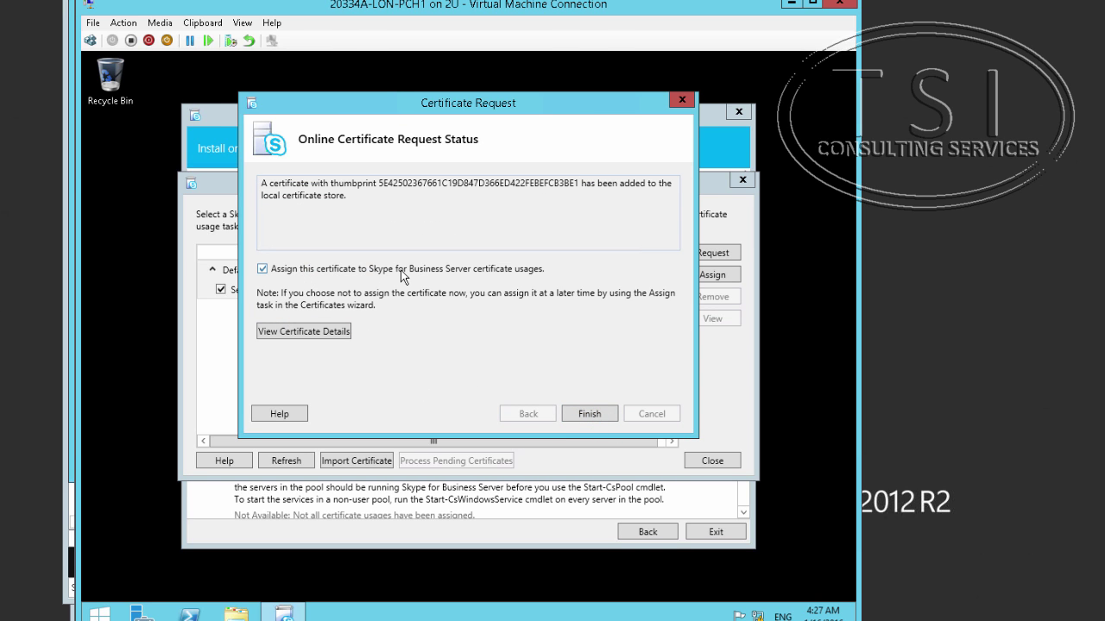
Assign the issued certificate to the Skype for Business Server default usage and finish the assignment.
{"action": "left_click", "coordinate": [586, 415]}
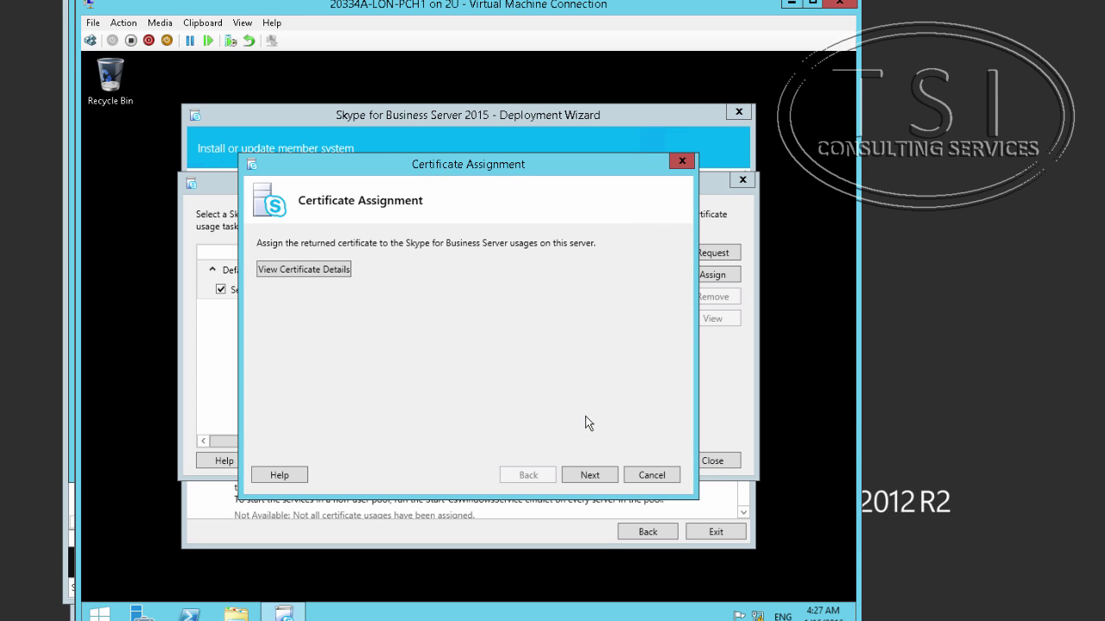
{"action": "left_click", "coordinate": [594, 480]}
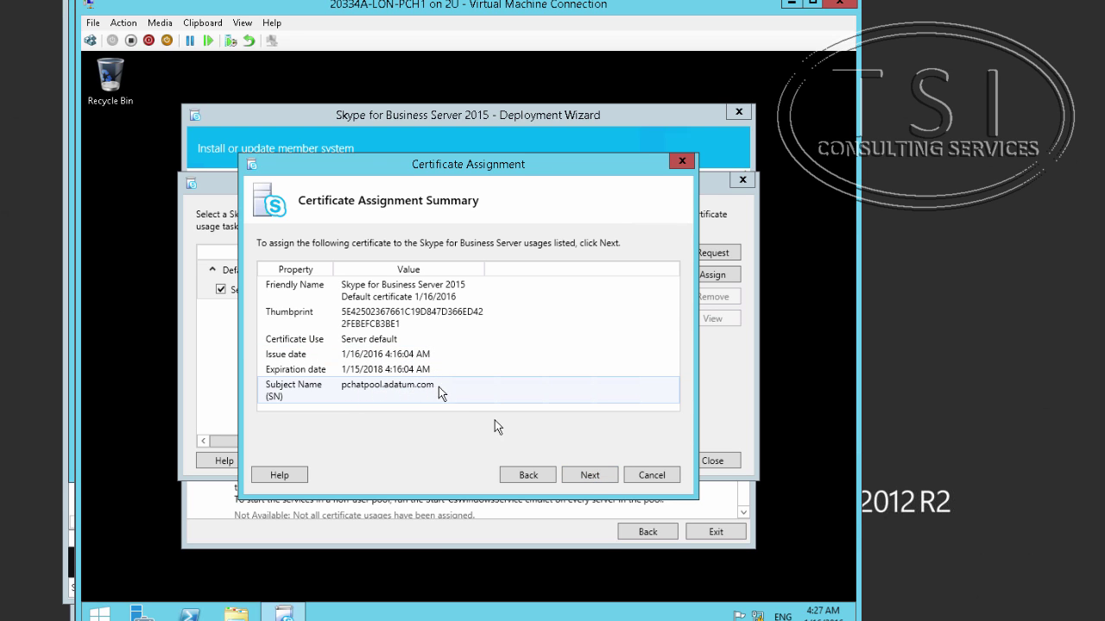
{"action": "left_click", "coordinate": [589, 476]}
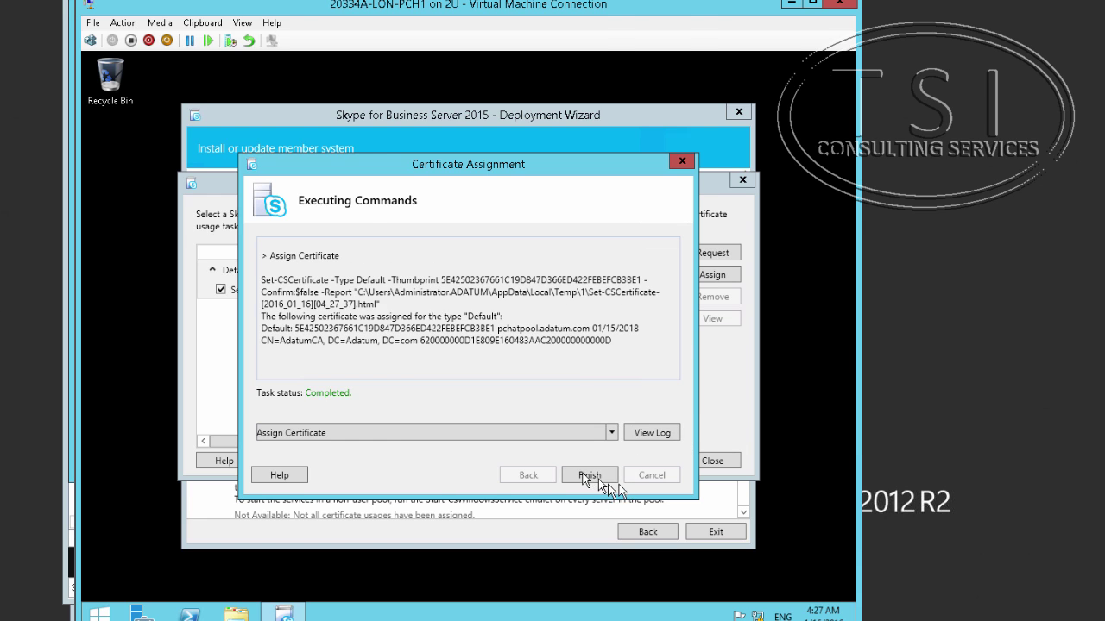
{"action": "left_click", "coordinate": [589, 475]}
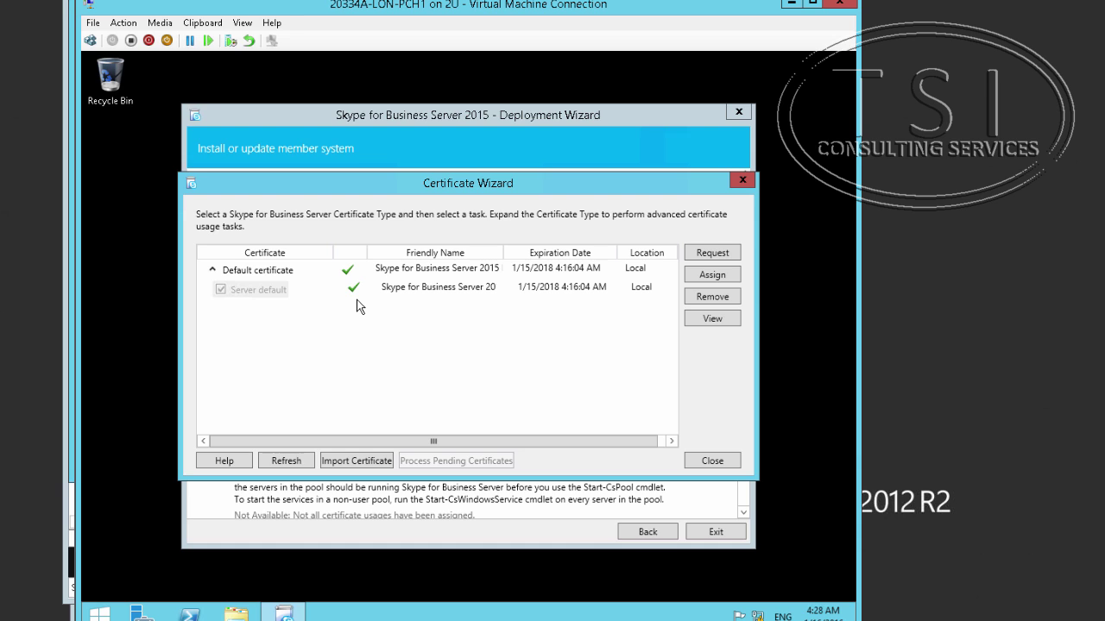
View the assigned default certificate, then close the Certificate Wizard and exit the Deployment Wizard.
{"action": "left_click", "coordinate": [710, 321]}
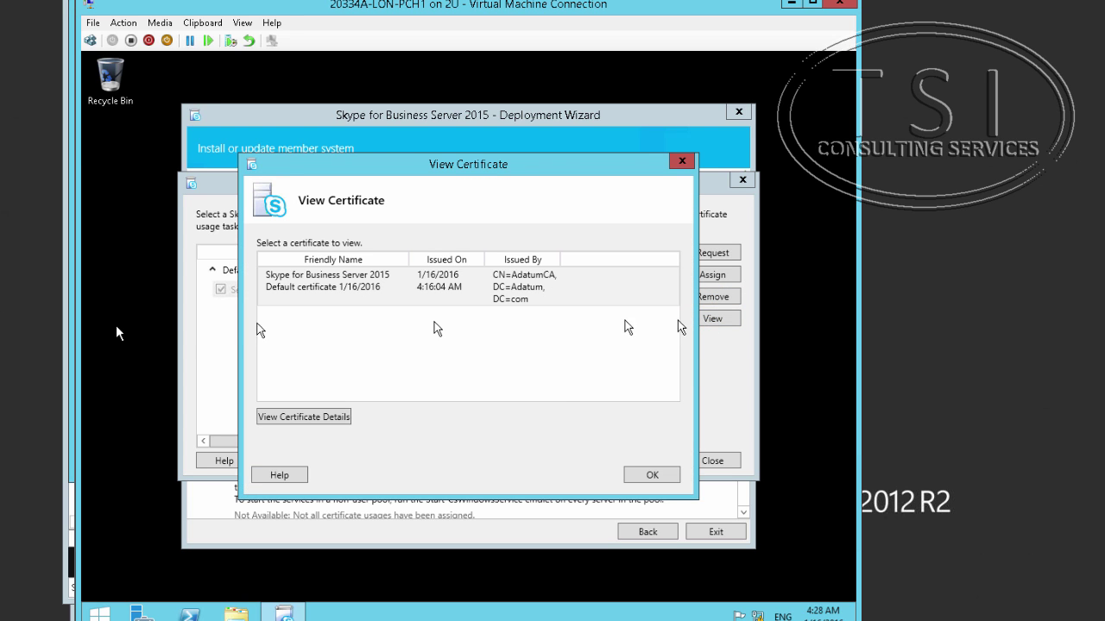
{"action": "left_click", "coordinate": [647, 478]}
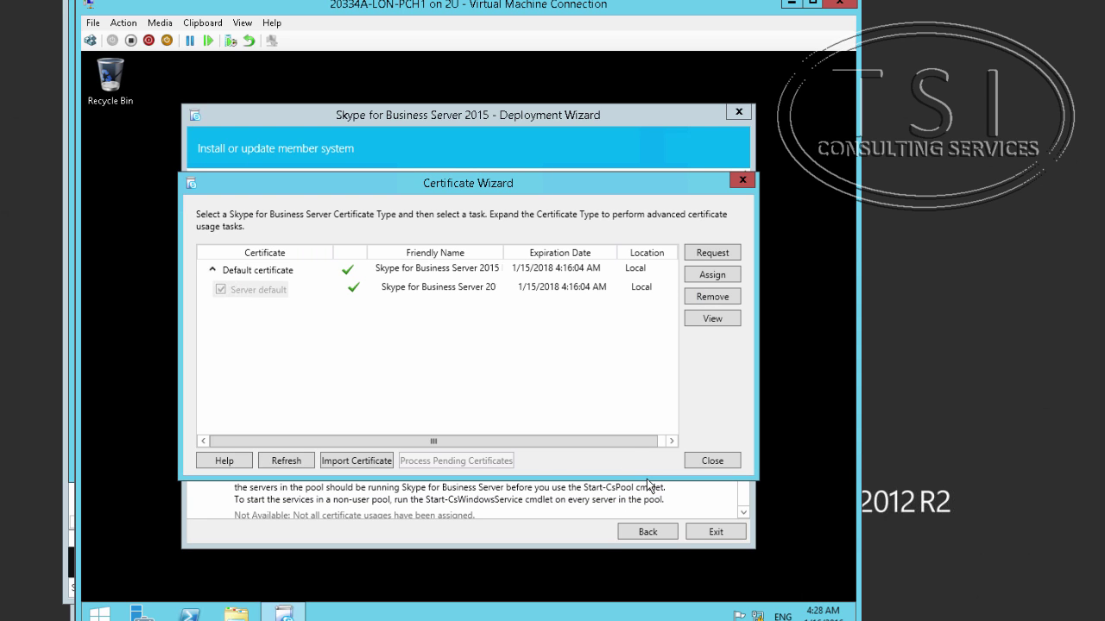
{"action": "left_click", "coordinate": [710, 459]}
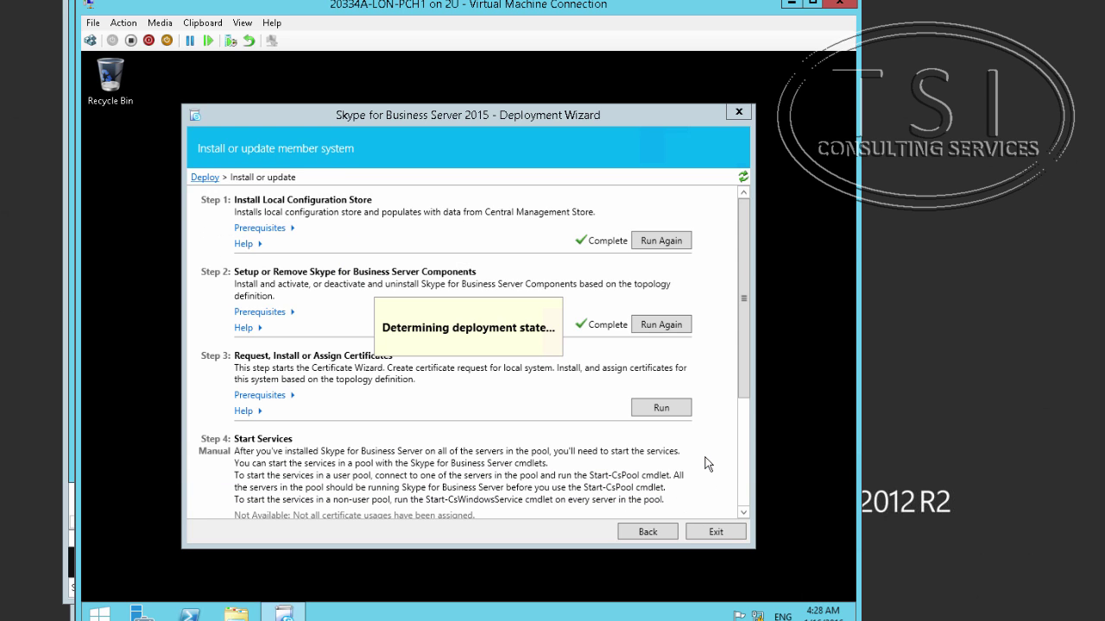
{"action": "left_click", "coordinate": [716, 532]}
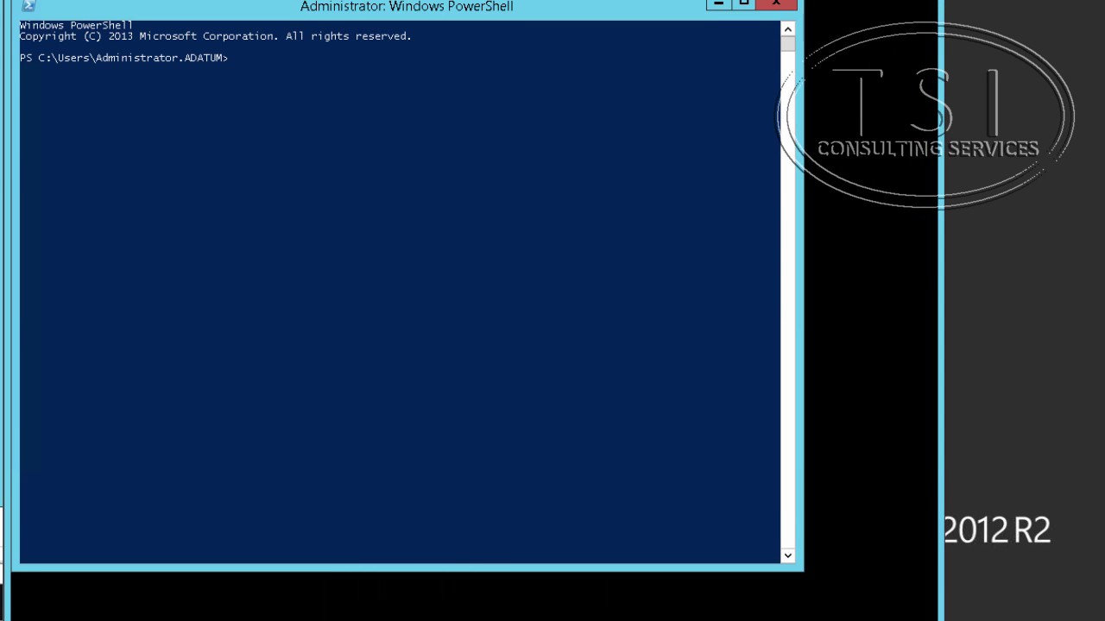
Start the Skype for Business services on LON-PCH1 by running Start-CsWindowsService in PowerShell.
{"action": "left_click", "coordinate": [104, 7]}
{"action": "key", "text": "BackSpace"}
{"action": "key", "text": "Return"}
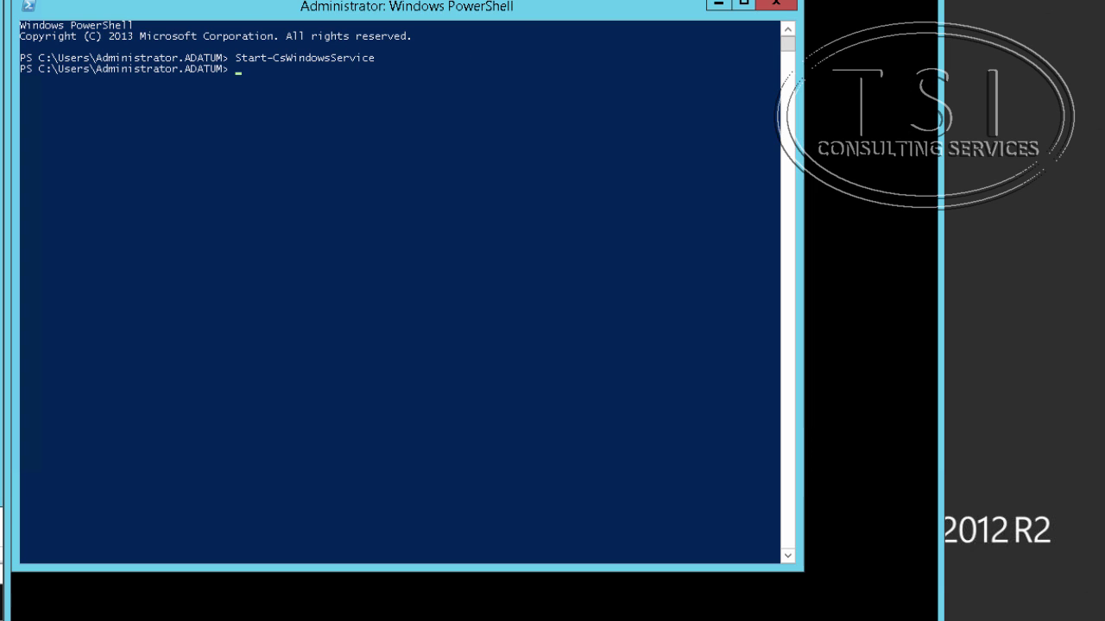
Check the service states on LON-PCH1 with Get-CsWindowsService | Format-List DisplayName, Status.
{"action": "type", "text": "Get-CsWindowsService | Format-List DisplayName, Status"}
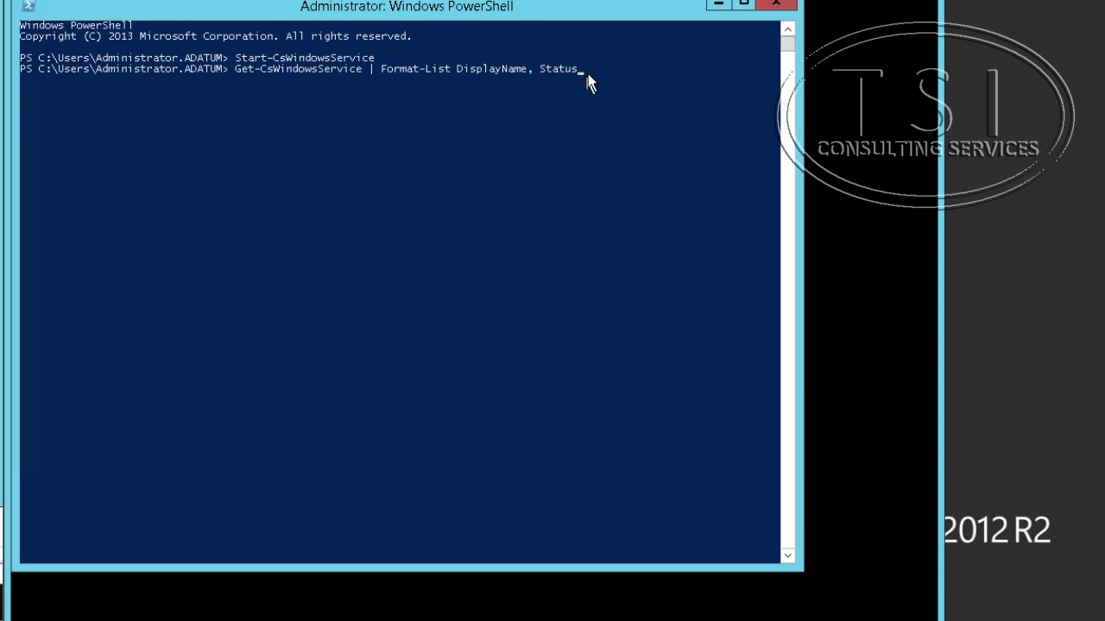
{"action": "left_click", "coordinate": [536, 91]}
{"action": "key", "text": "Escape"}
{"action": "key", "text": "Return"}
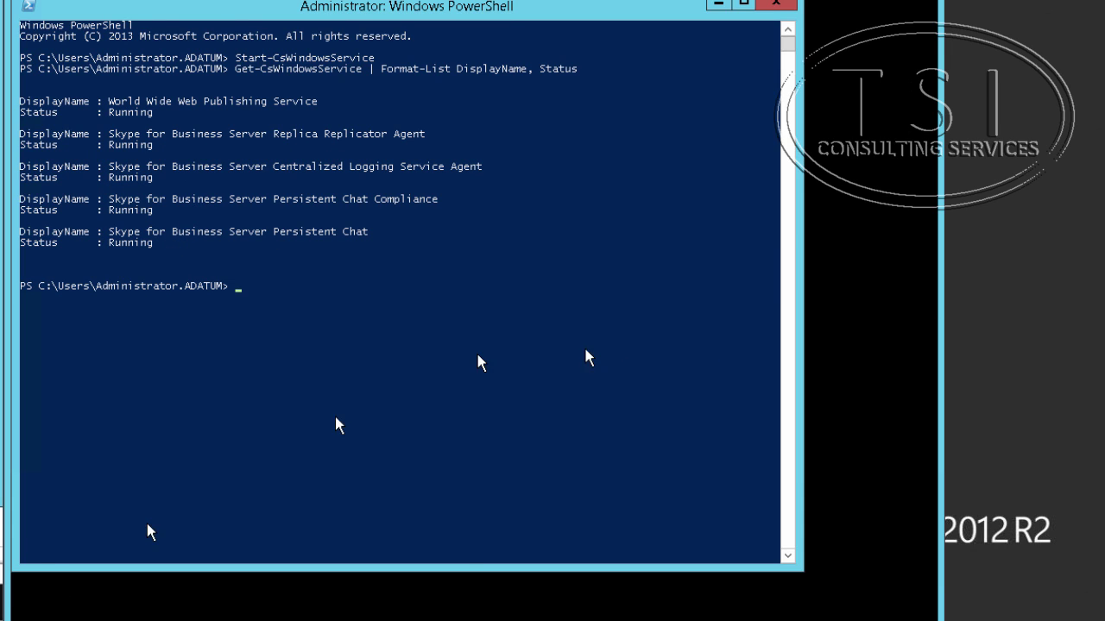
{"action": "mouse_move", "coordinate": [289, 620]}
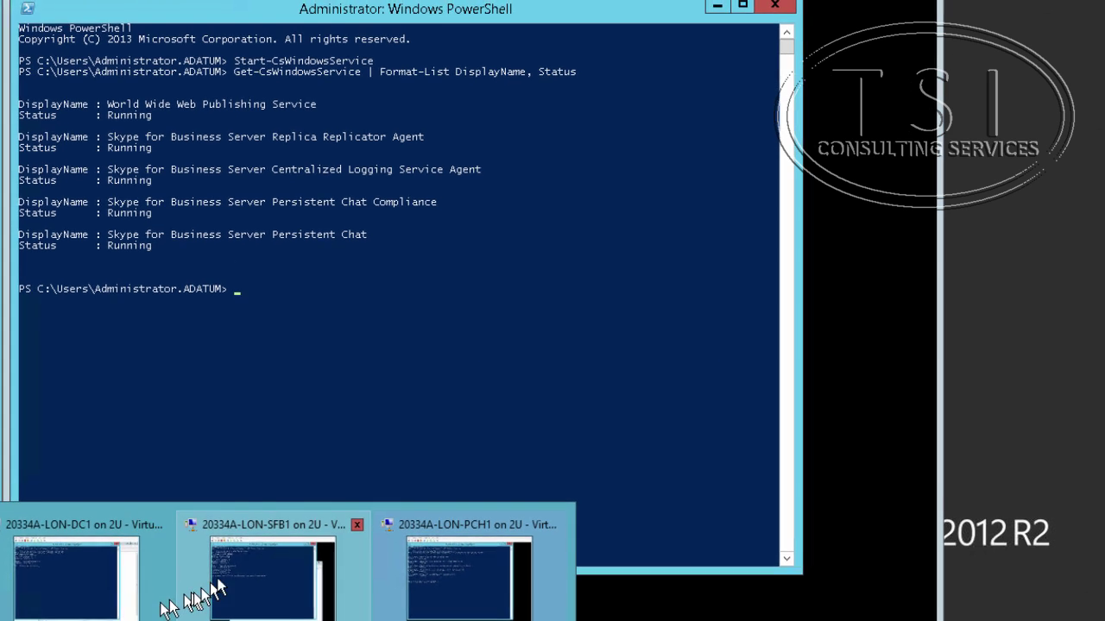
{"action": "left_click", "coordinate": [282, 582]}
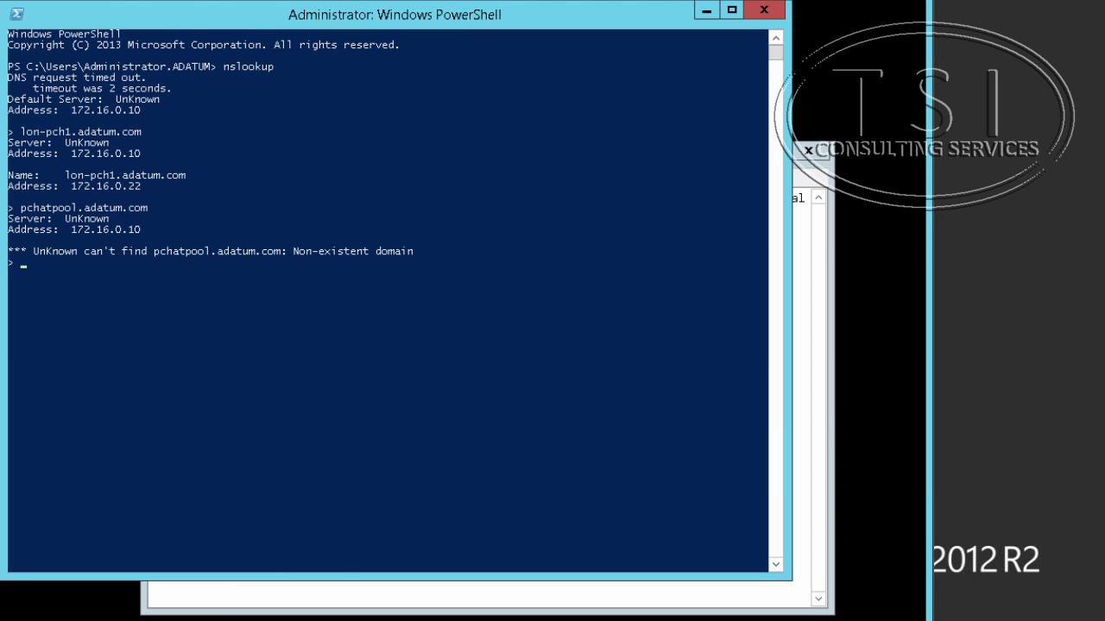
{"action": "left_click", "coordinate": [235, 590]}
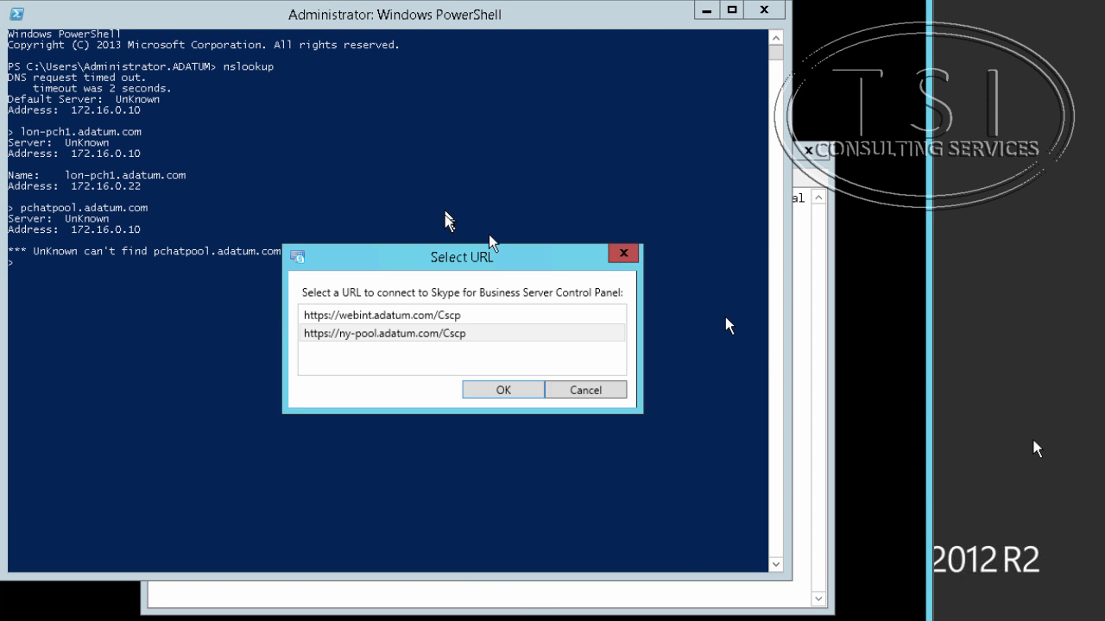
{"action": "left_click", "coordinate": [434, 316]}
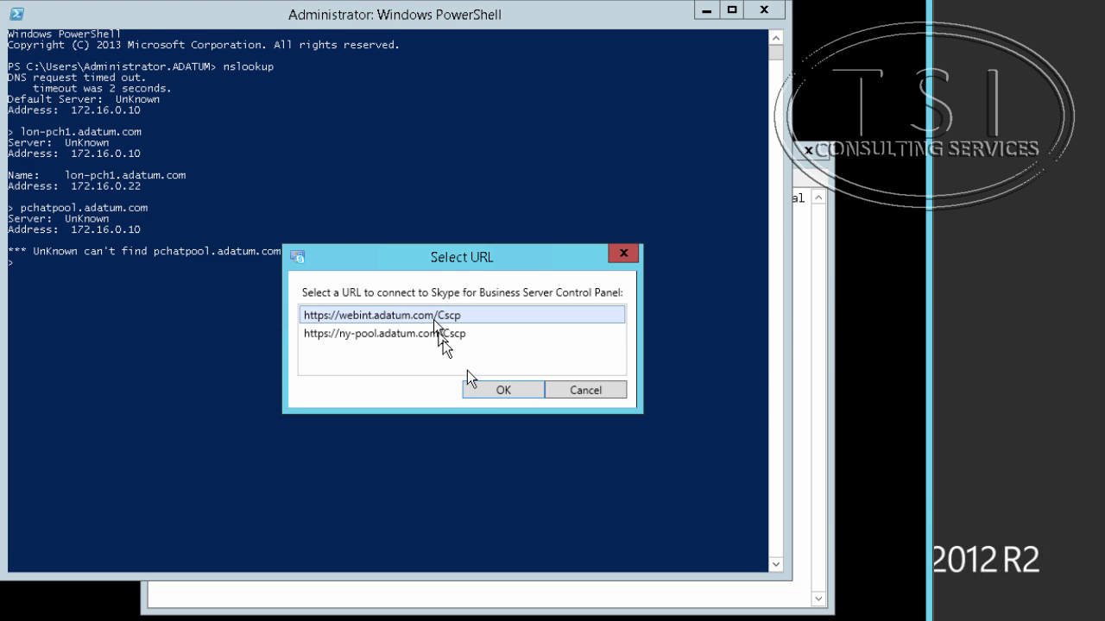
{"action": "left_click", "coordinate": [503, 389]}
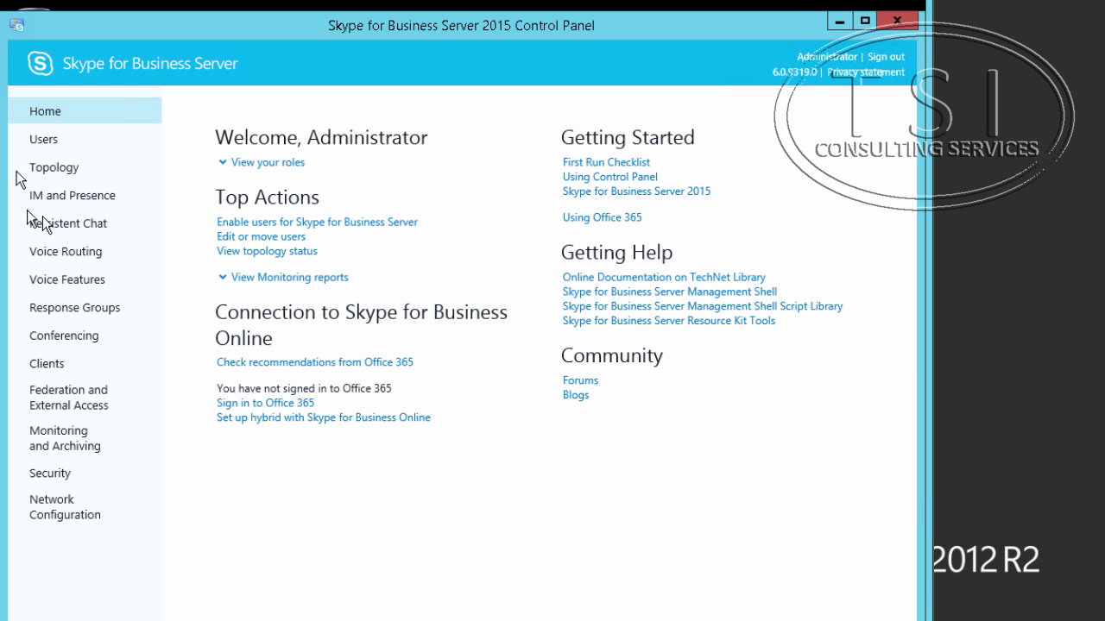
Check the status and replication of lon-pch1.adatum.com and the other servers in the topology, refreshing the list.
{"action": "left_click", "coordinate": [53, 169]}
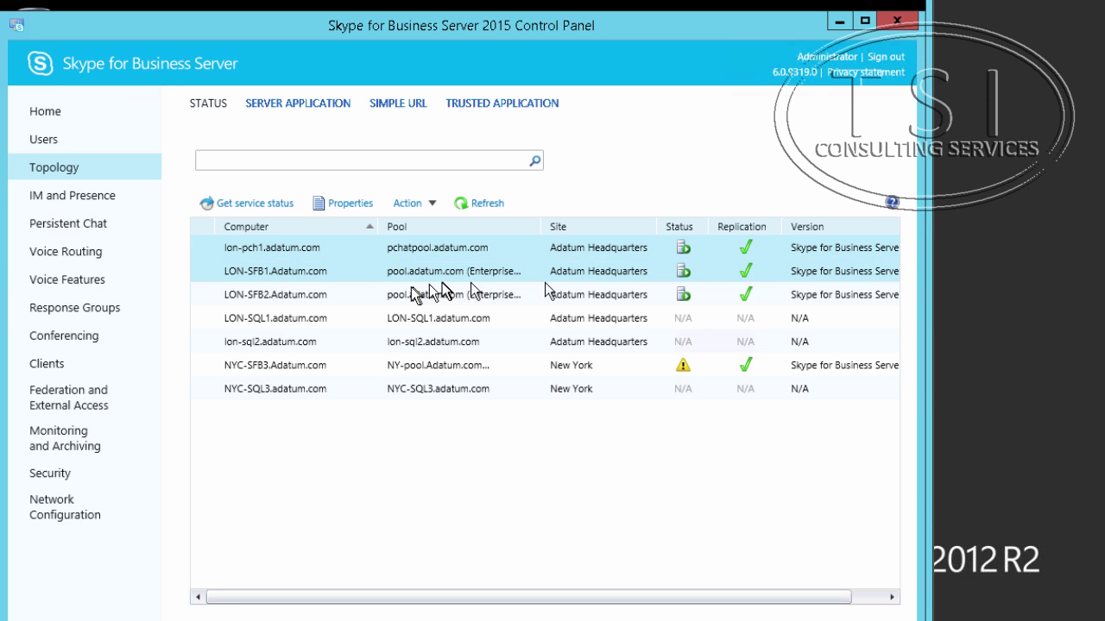
{"action": "left_click", "coordinate": [57, 144]}
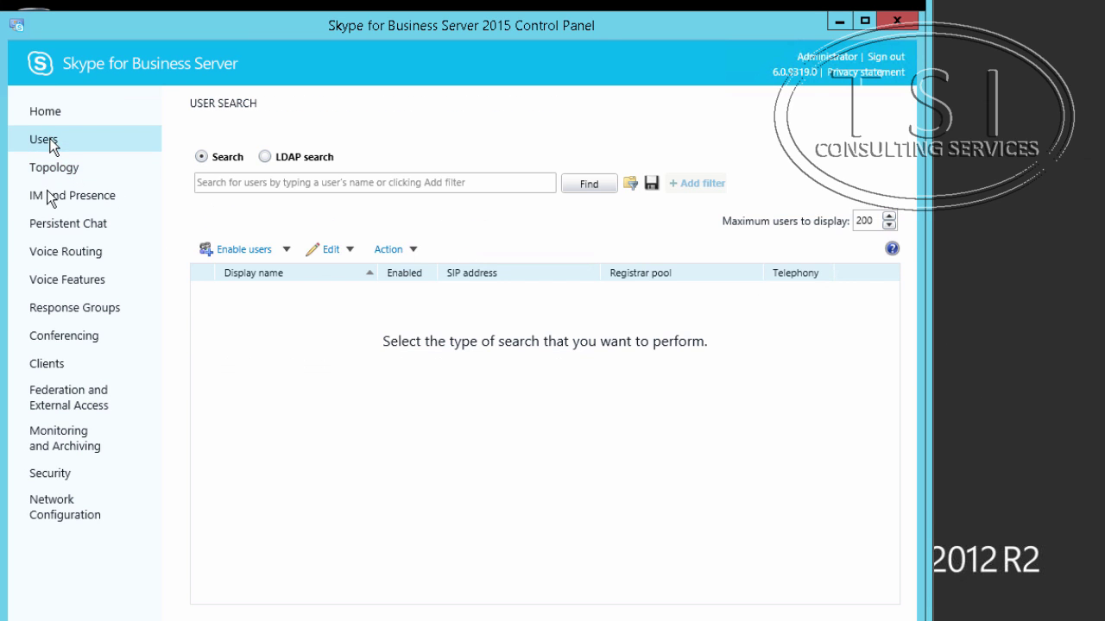
{"action": "left_click", "coordinate": [43, 169]}
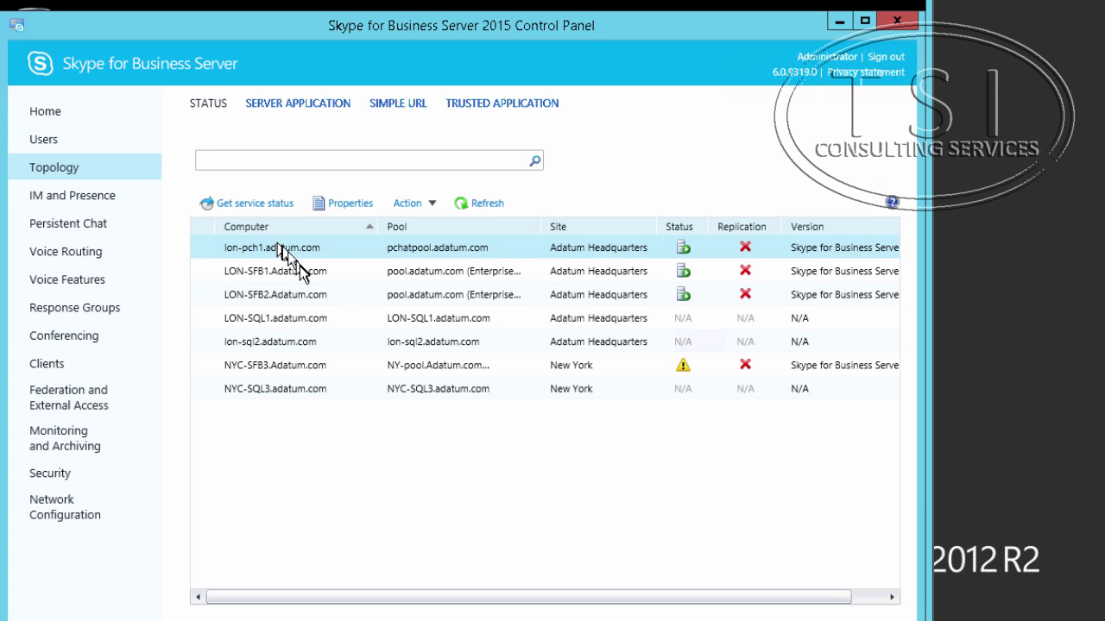
{"action": "left_click", "coordinate": [432, 298]}
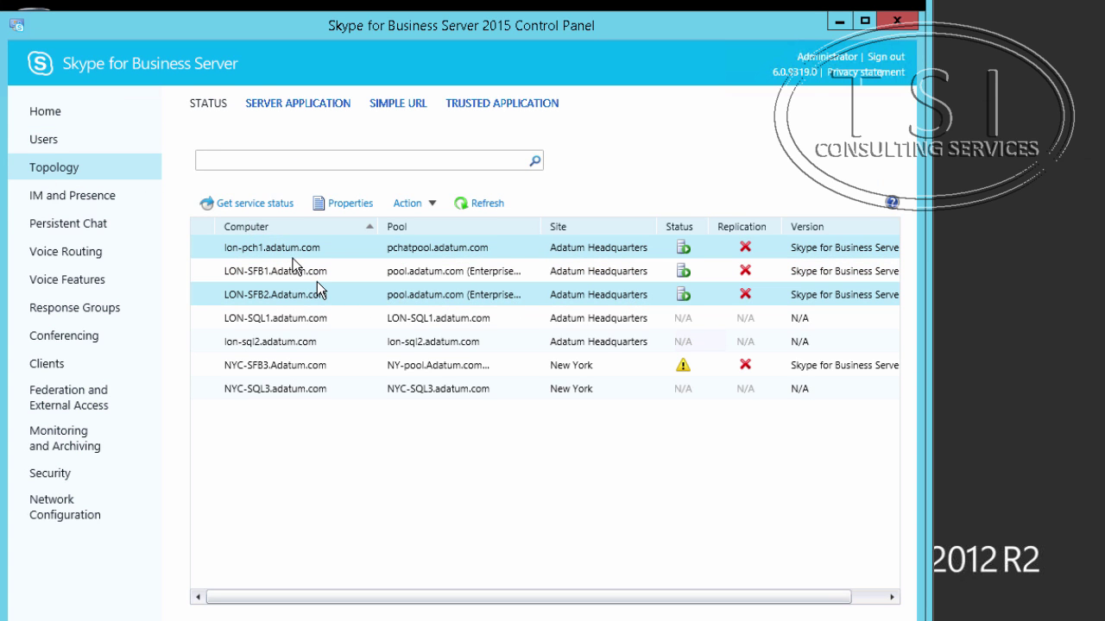
{"action": "left_click", "coordinate": [99, 200]}
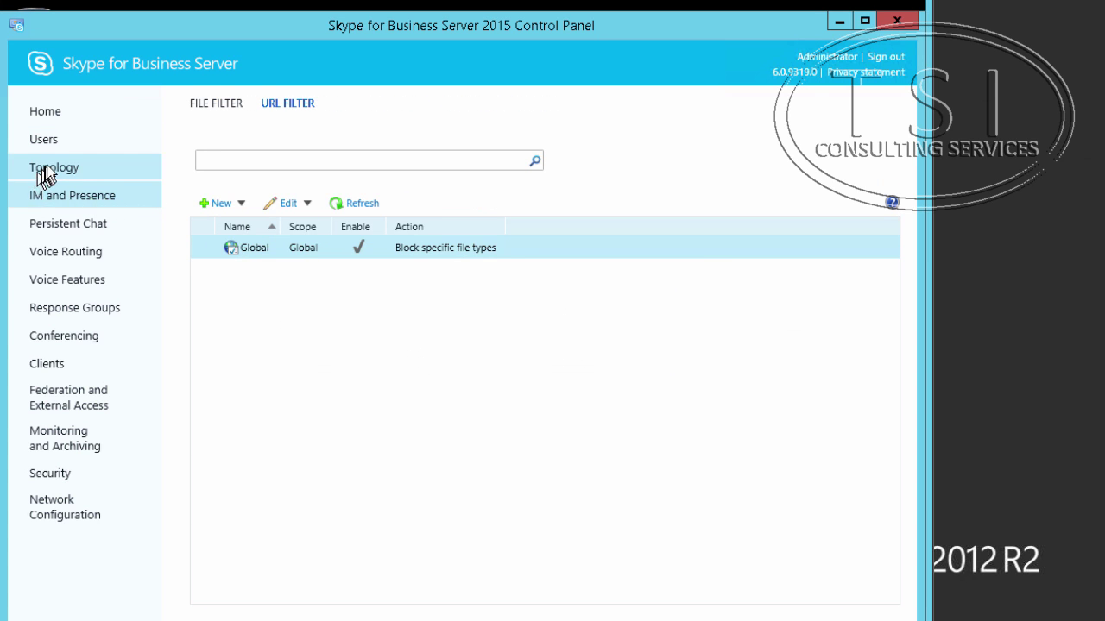
{"action": "left_click", "coordinate": [47, 168]}
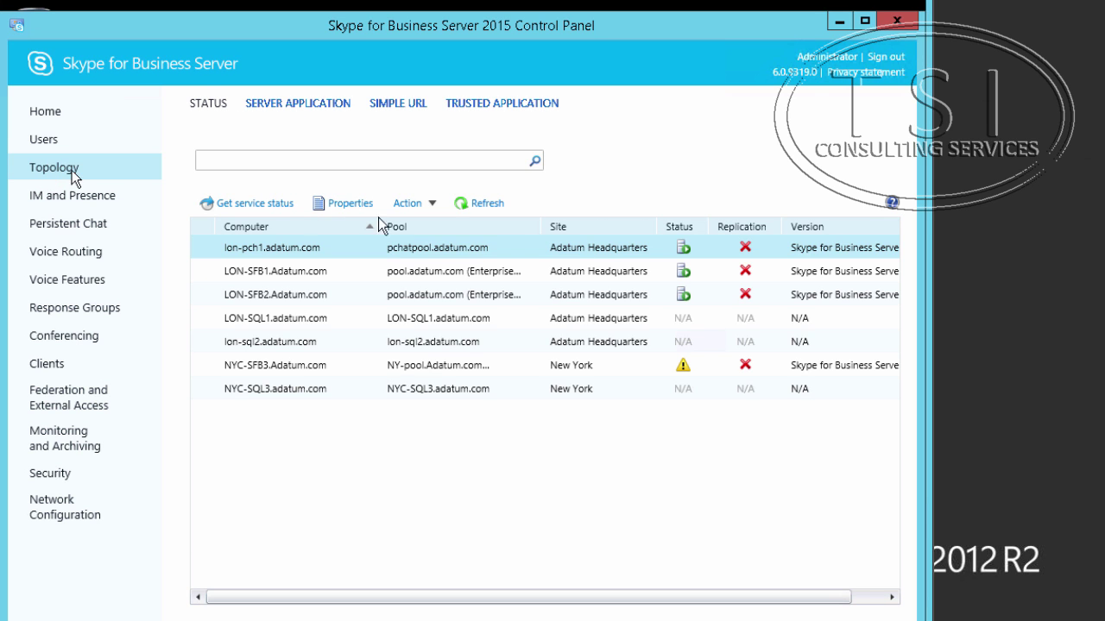
{"action": "left_click", "coordinate": [481, 206]}
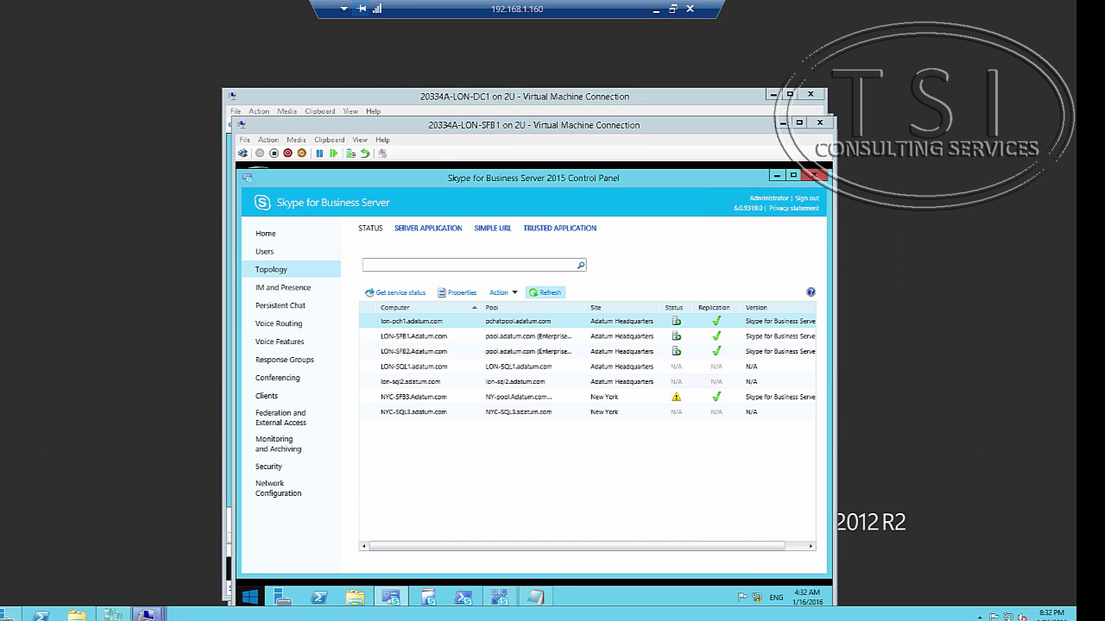
{"action": "mouse_move", "coordinate": [147, 614]}
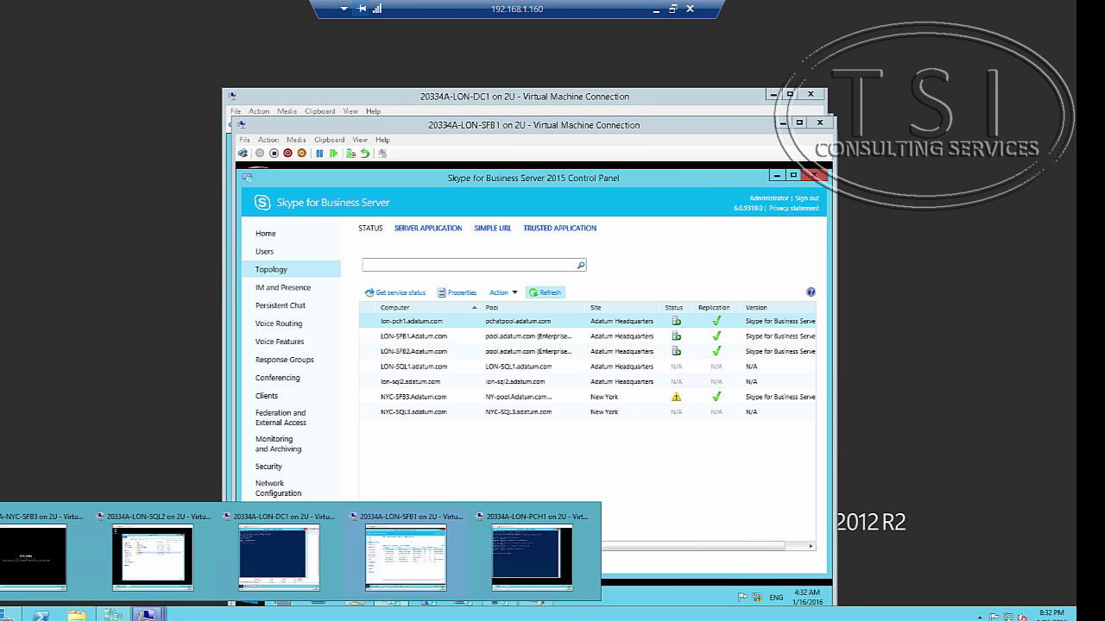
{"action": "left_click", "coordinate": [486, 554]}
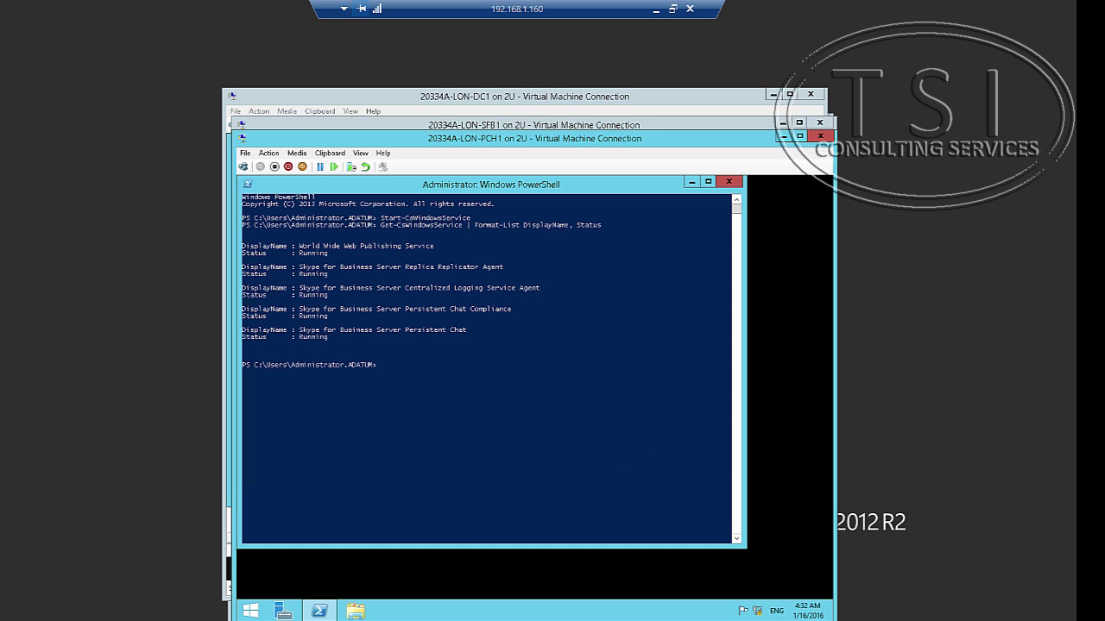
{"action": "key", "text": "super"}
{"action": "key", "text": "super"}
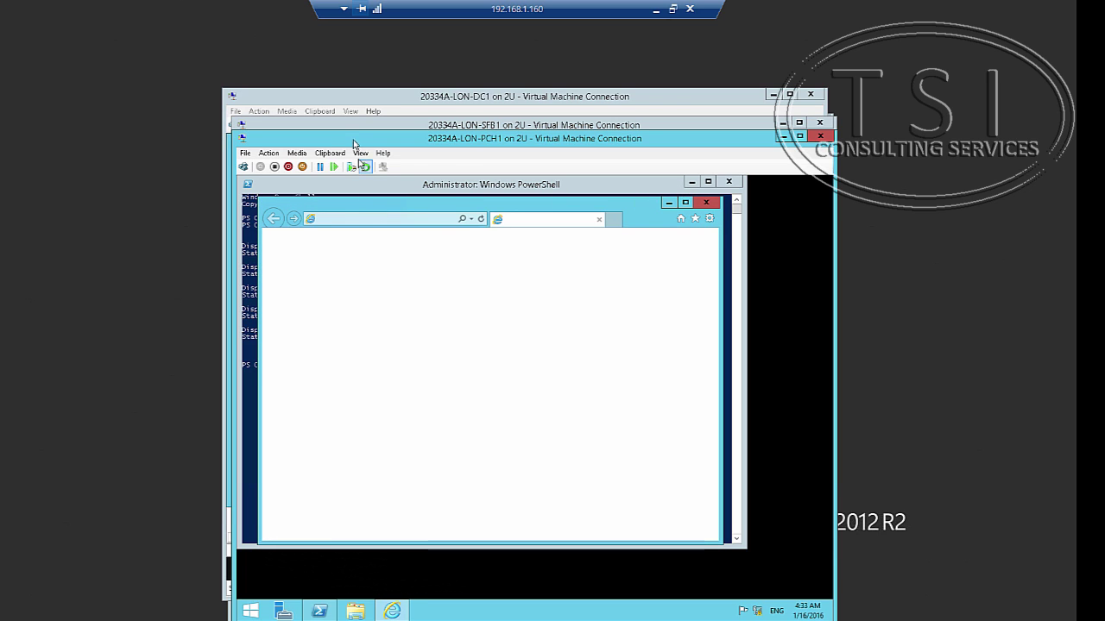
{"action": "left_click", "coordinate": [358, 219]}
{"action": "left_click", "coordinate": [330, 152]}
{"action": "left_click", "coordinate": [346, 167]}
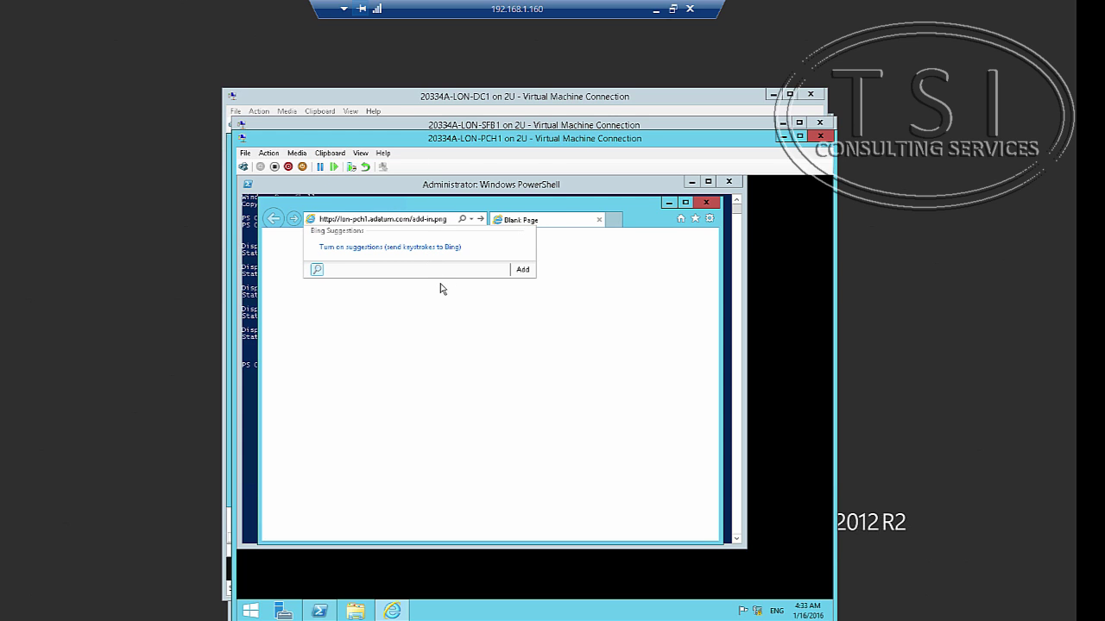
{"action": "key", "text": "Return"}
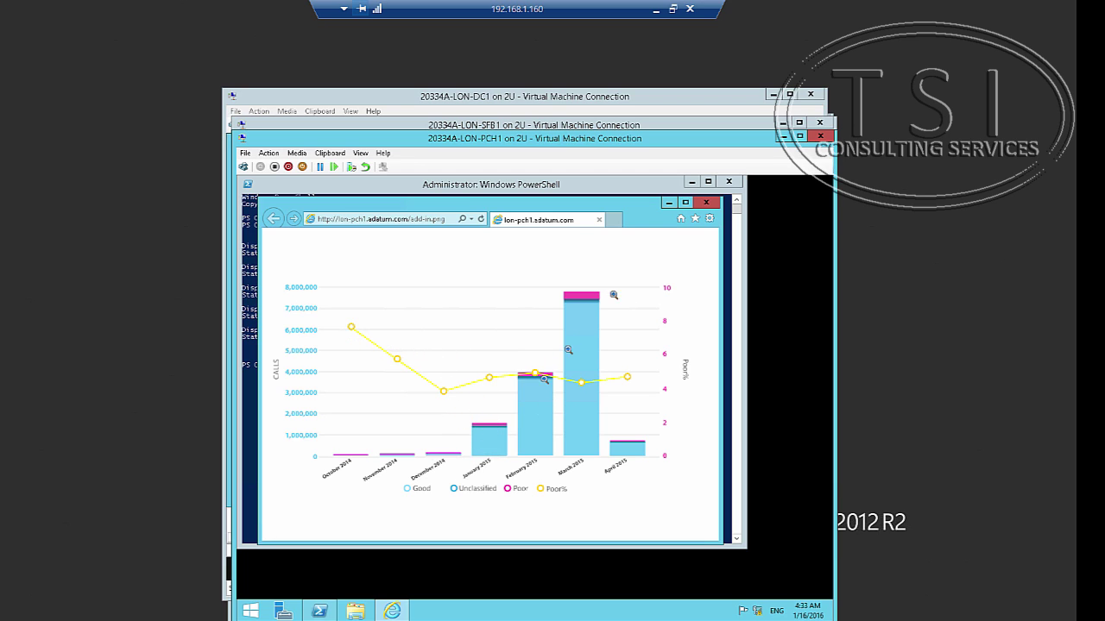
{"action": "left_click", "coordinate": [707, 203]}
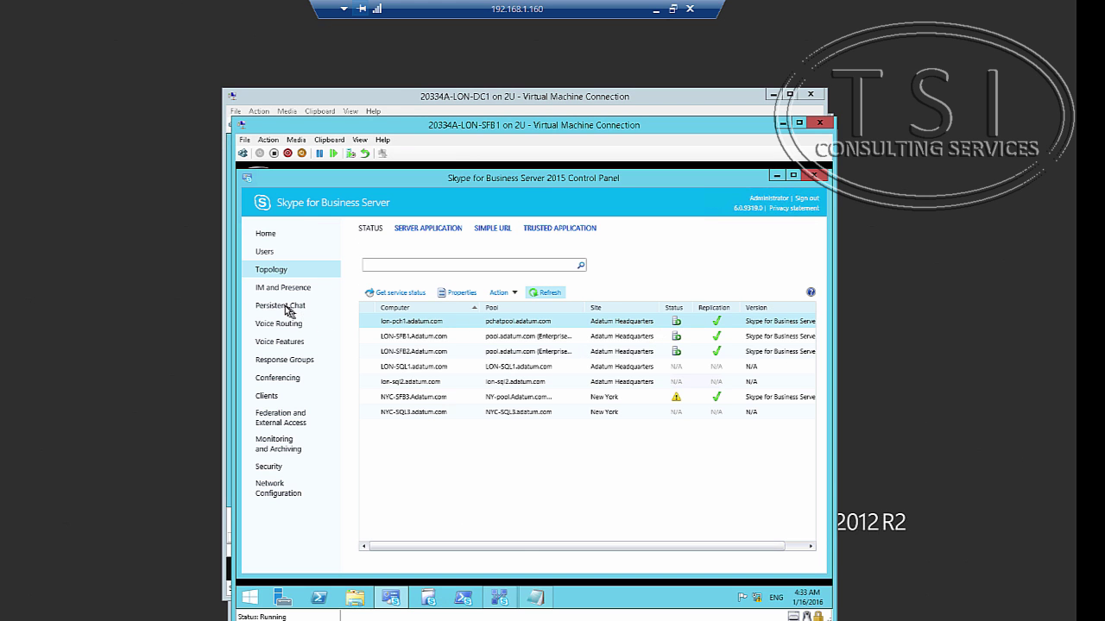
On LON-SFB1, start a new Persistent Chat add-in for the PersistentChatServer service of pchatpool.adatum.com.
{"action": "left_click", "coordinate": [285, 306]}
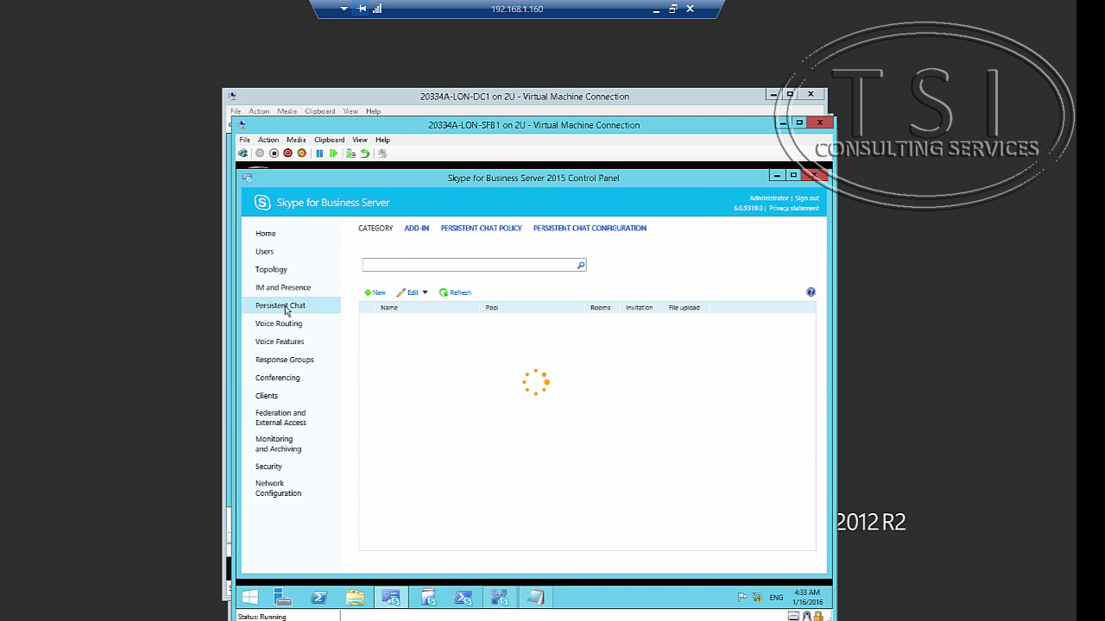
{"action": "left_click", "coordinate": [415, 231]}
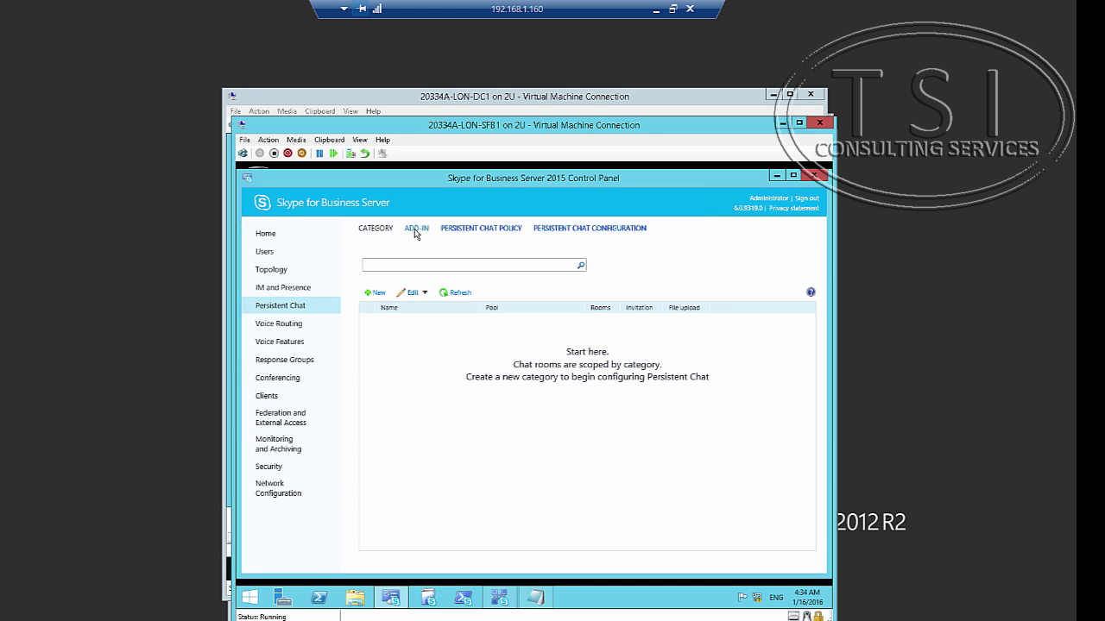
{"action": "left_click", "coordinate": [377, 293]}
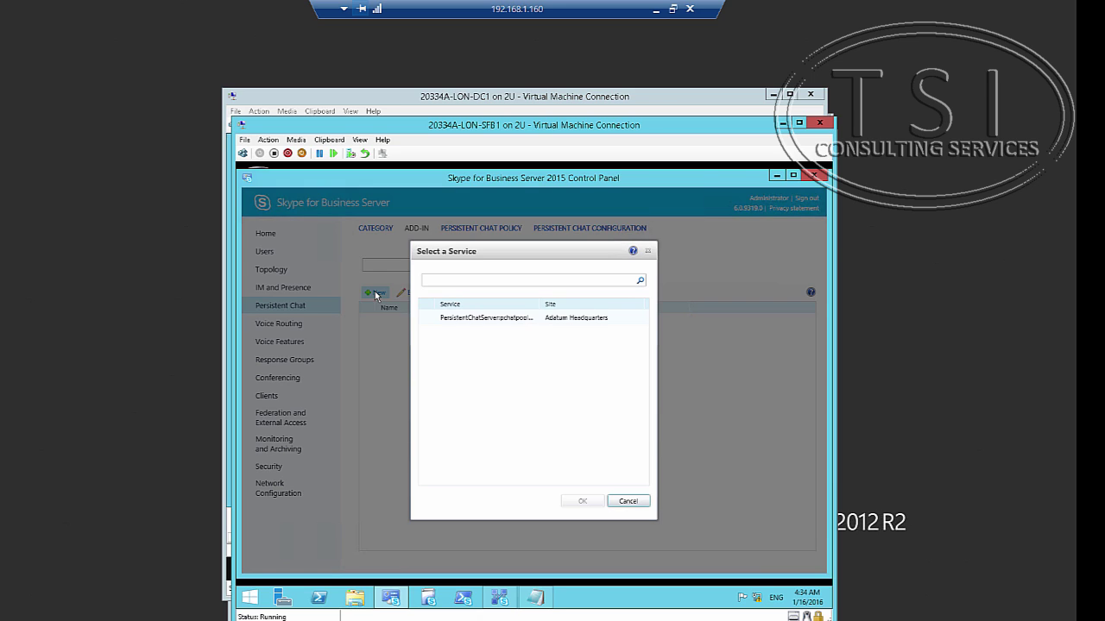
{"action": "left_click", "coordinate": [483, 320]}
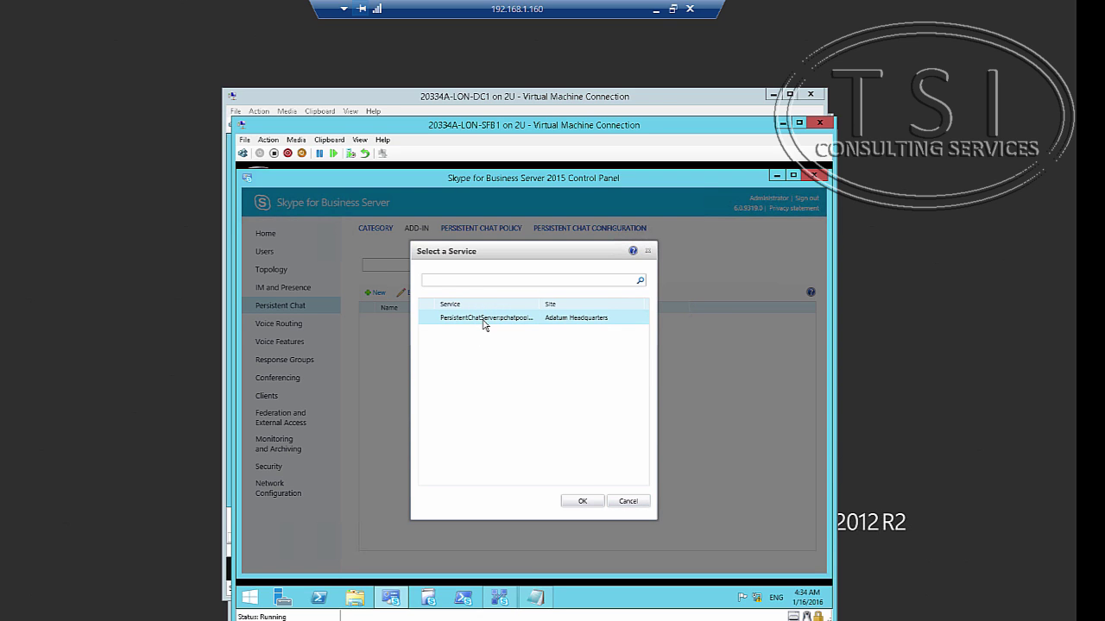
{"action": "left_click", "coordinate": [583, 502]}
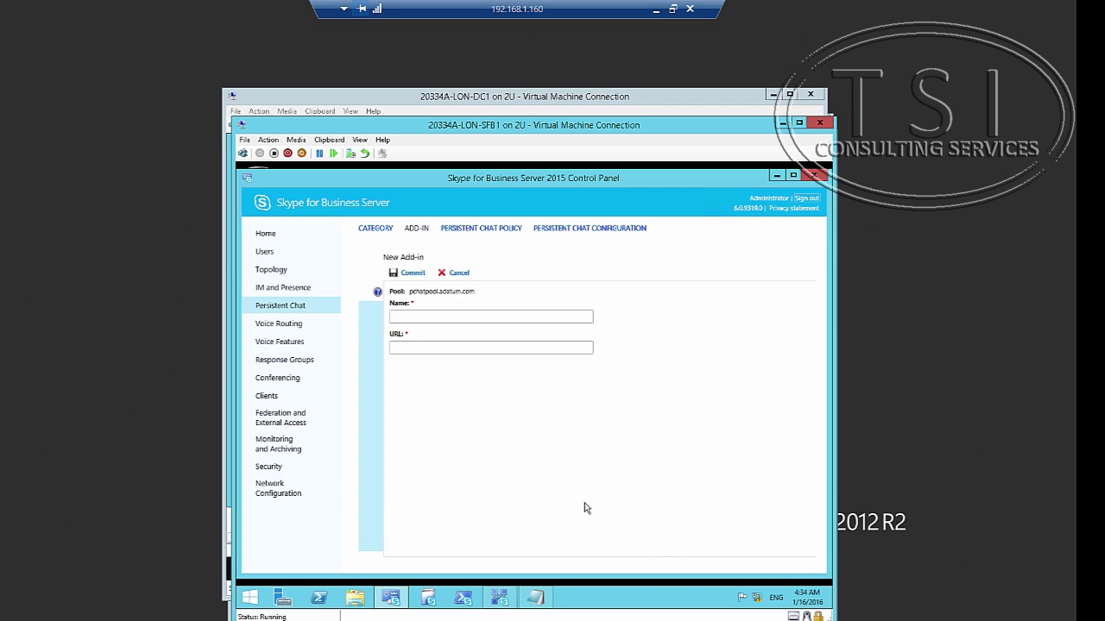
{"action": "left_click", "coordinate": [464, 315]}
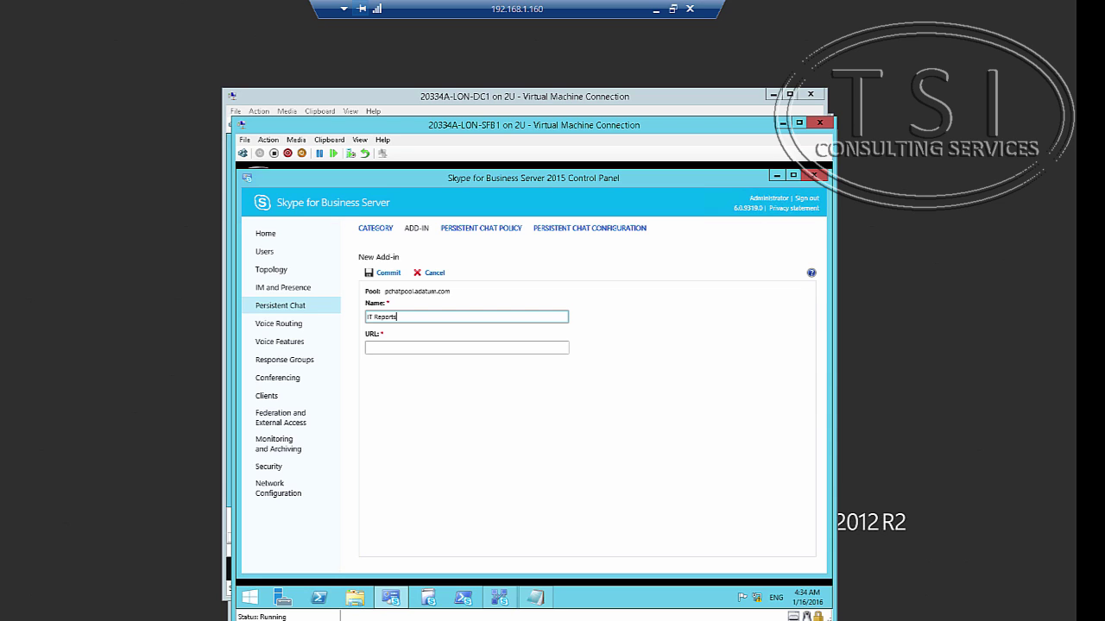
{"action": "left_click", "coordinate": [387, 350]}
{"action": "left_click", "coordinate": [329, 139]}
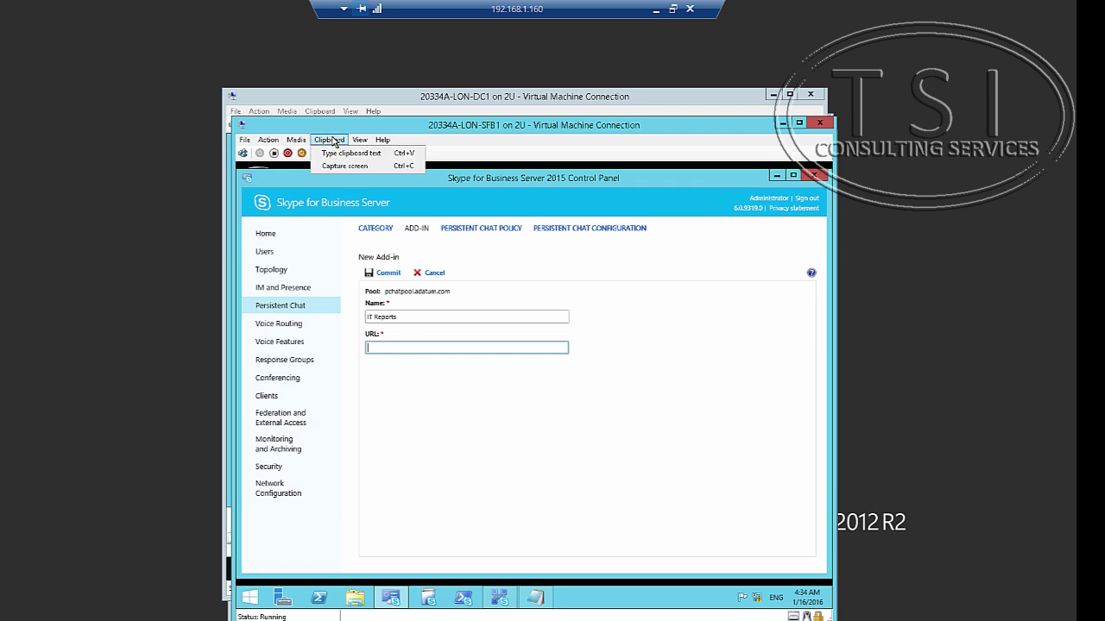
{"action": "left_click", "coordinate": [345, 153]}
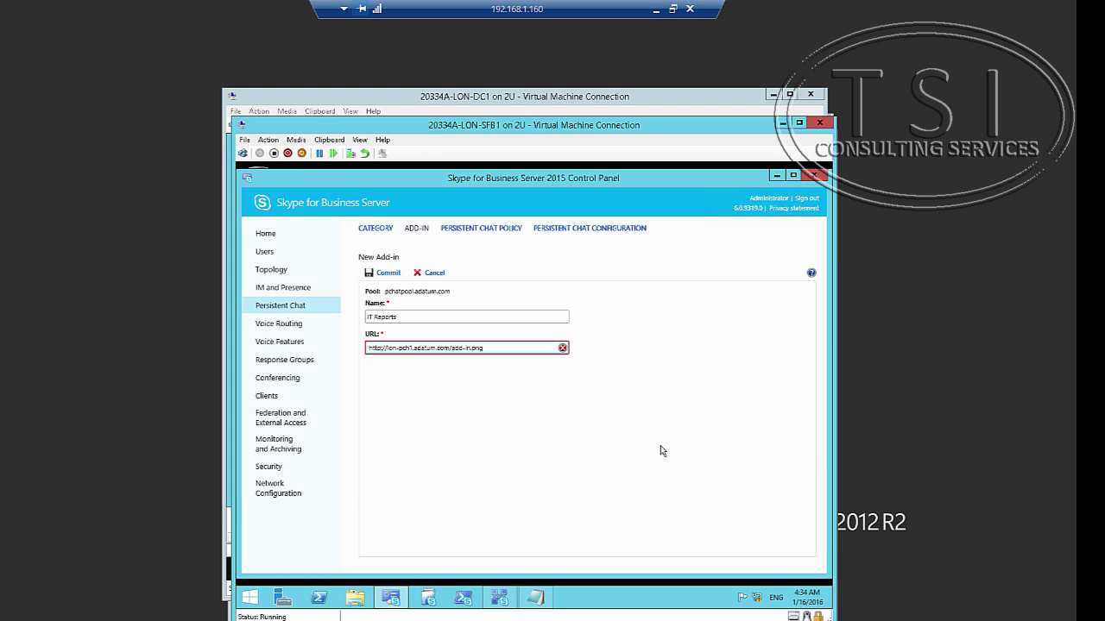
{"action": "left_click", "coordinate": [516, 427]}
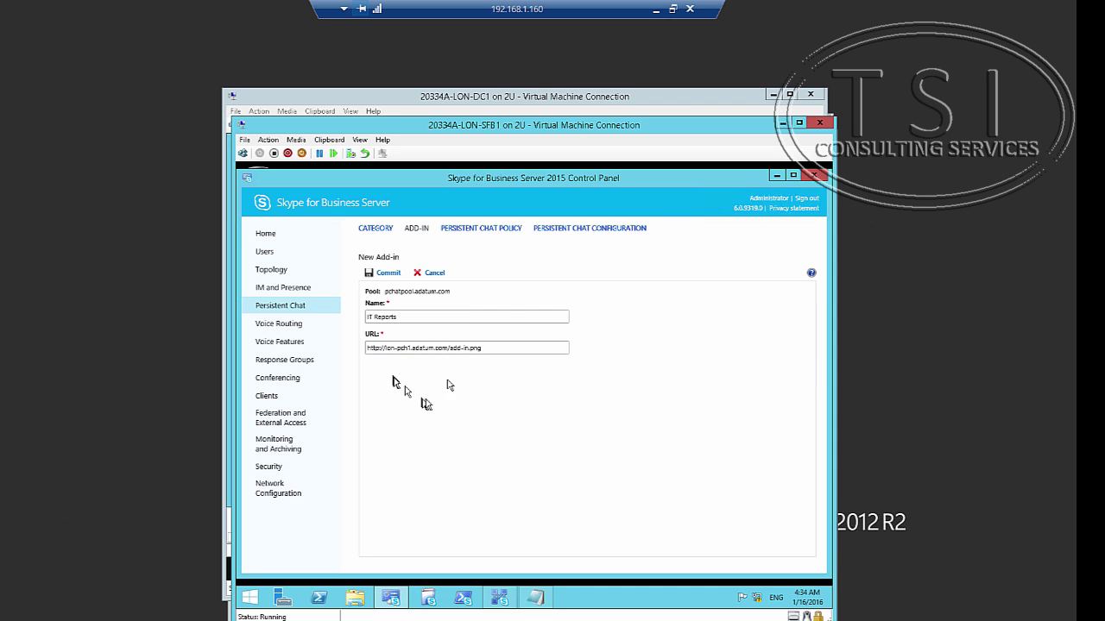
{"action": "left_click", "coordinate": [388, 272]}
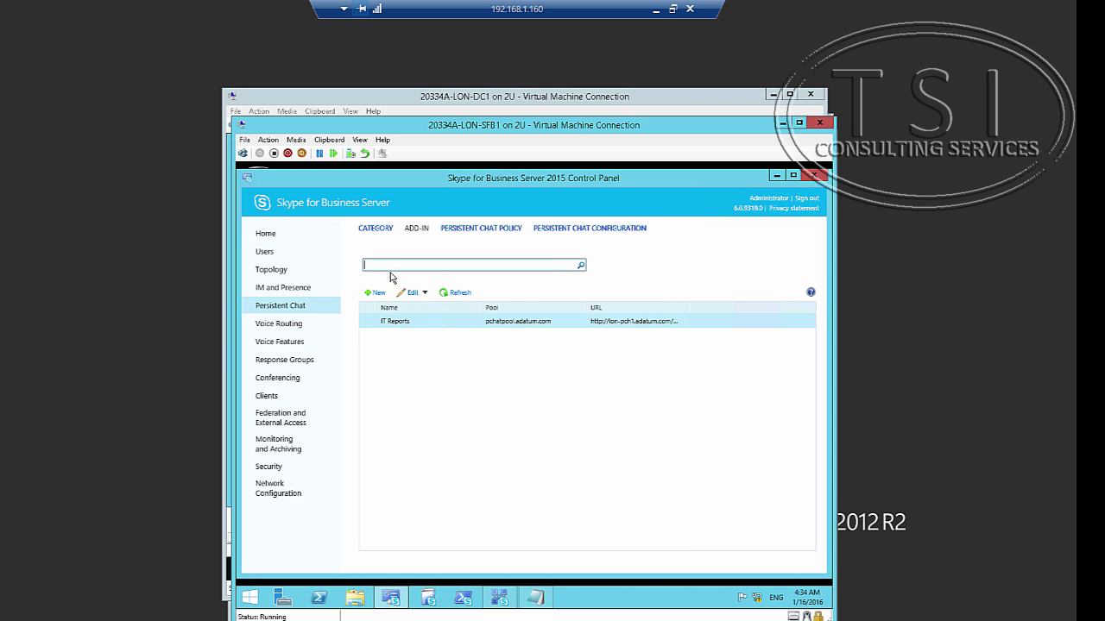